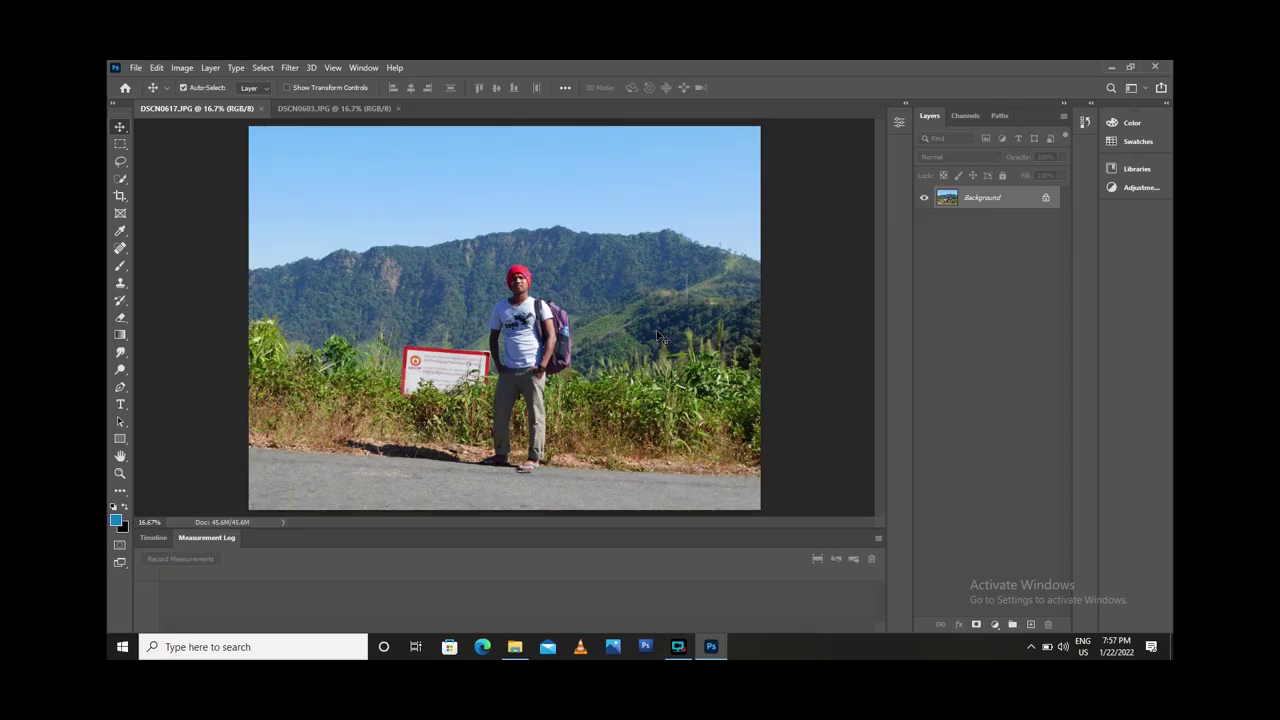
- Duplicate the DSCN0617.JPG Background layer as a new Layer 1
key("ctrl+j")
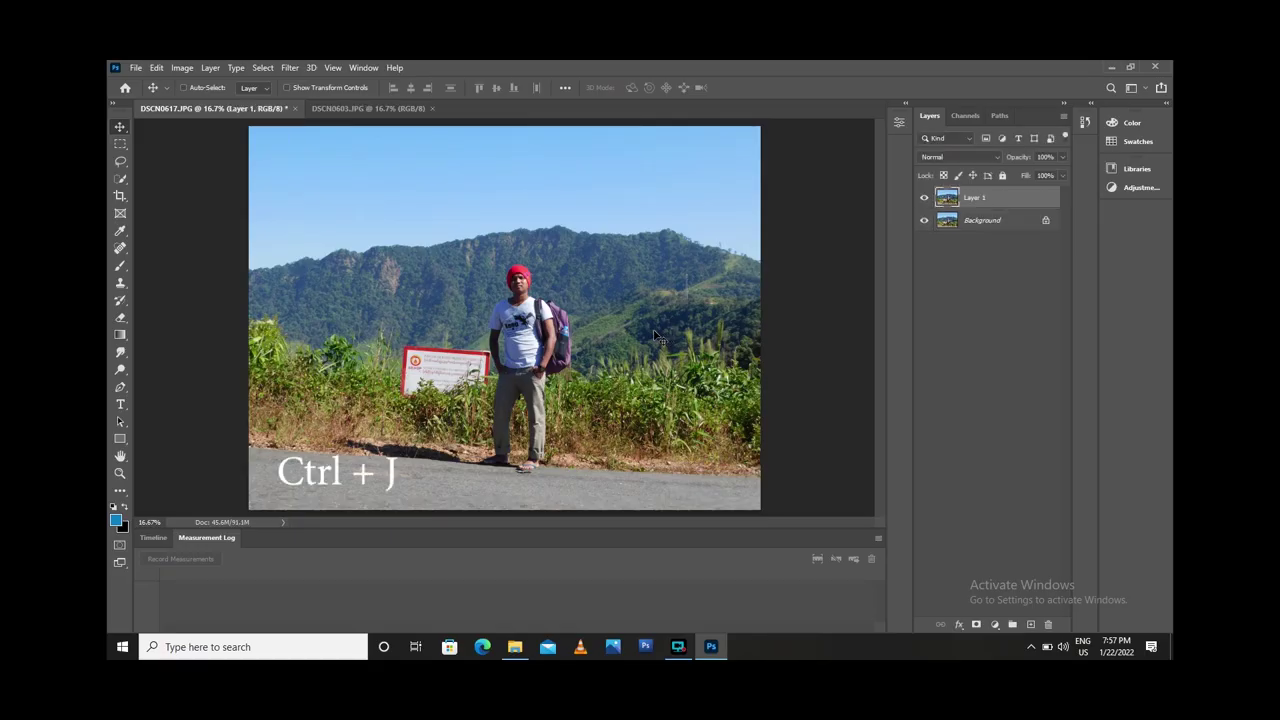
- Scale Layer 1 down to about 86%, centre it, and leave a transparent border
key("ctrl+t")
left_click_drag(760, 510, 745, 497)
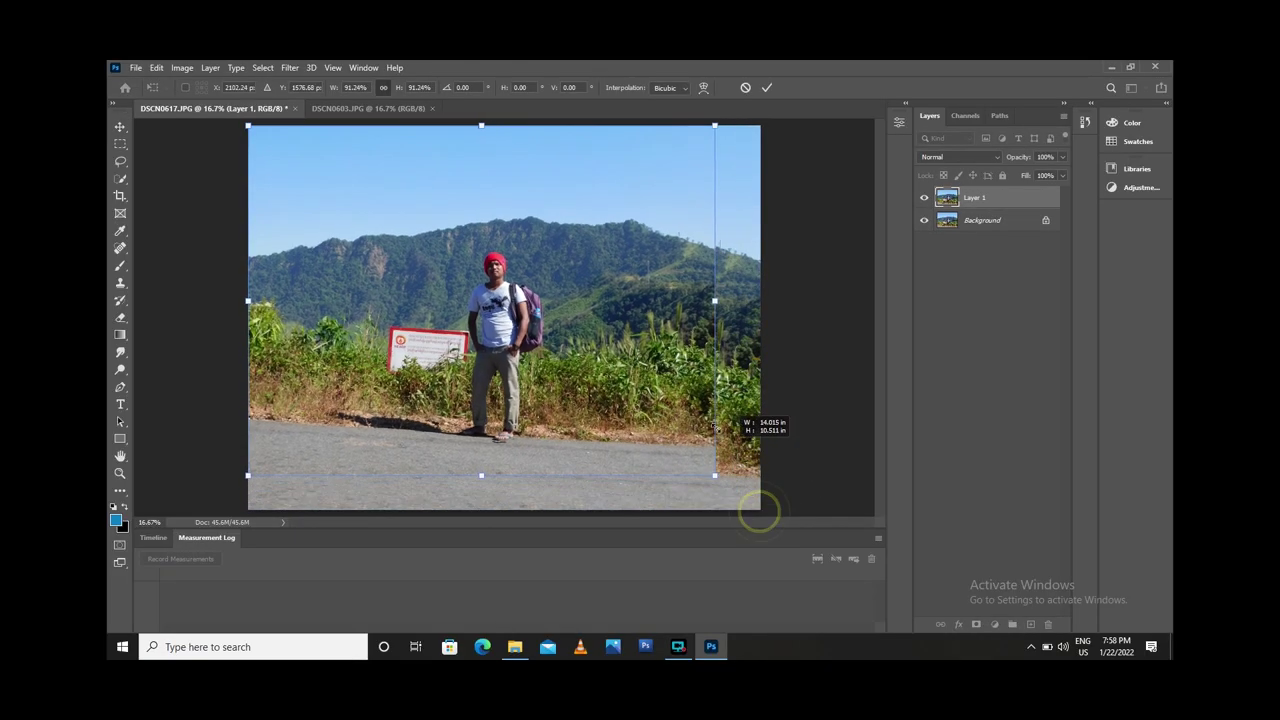
mouse_move(727, 445)
left_mouse_down()
mouse_move(645, 353)
mouse_move(730, 398)
mouse_move(717, 407)
left_mouse_up()
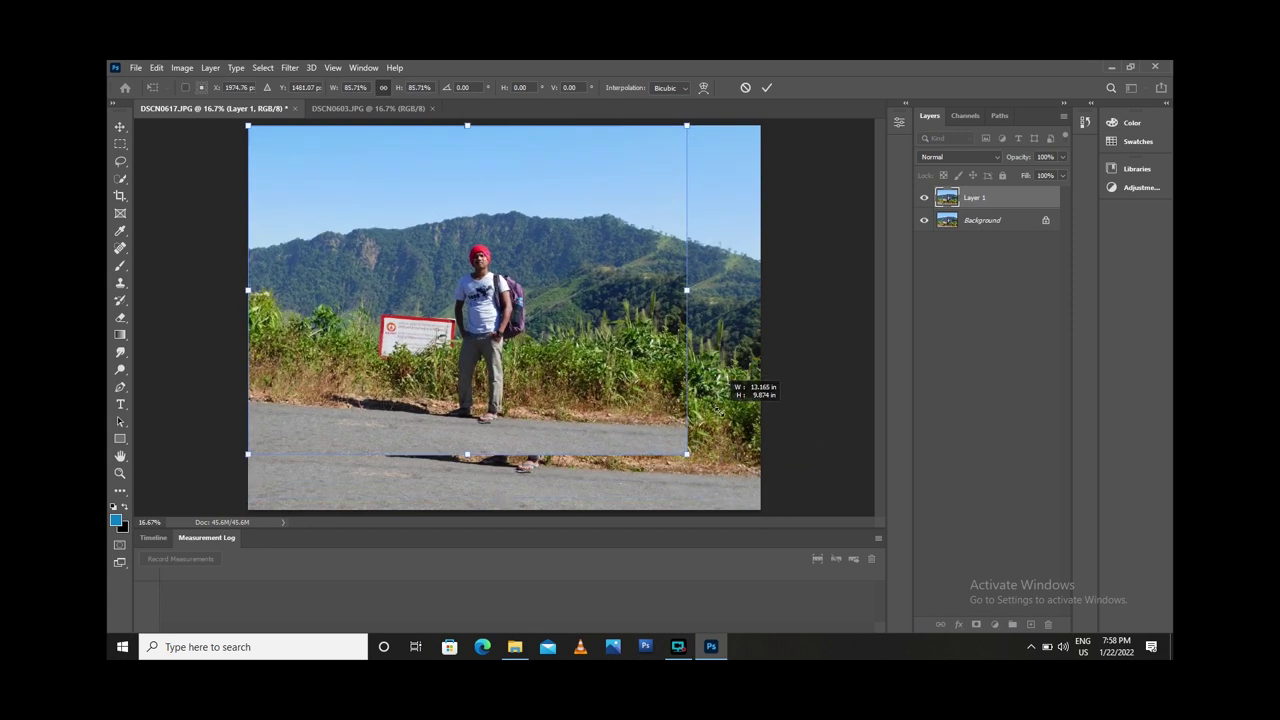
left_click_drag(481, 290, 517, 290)
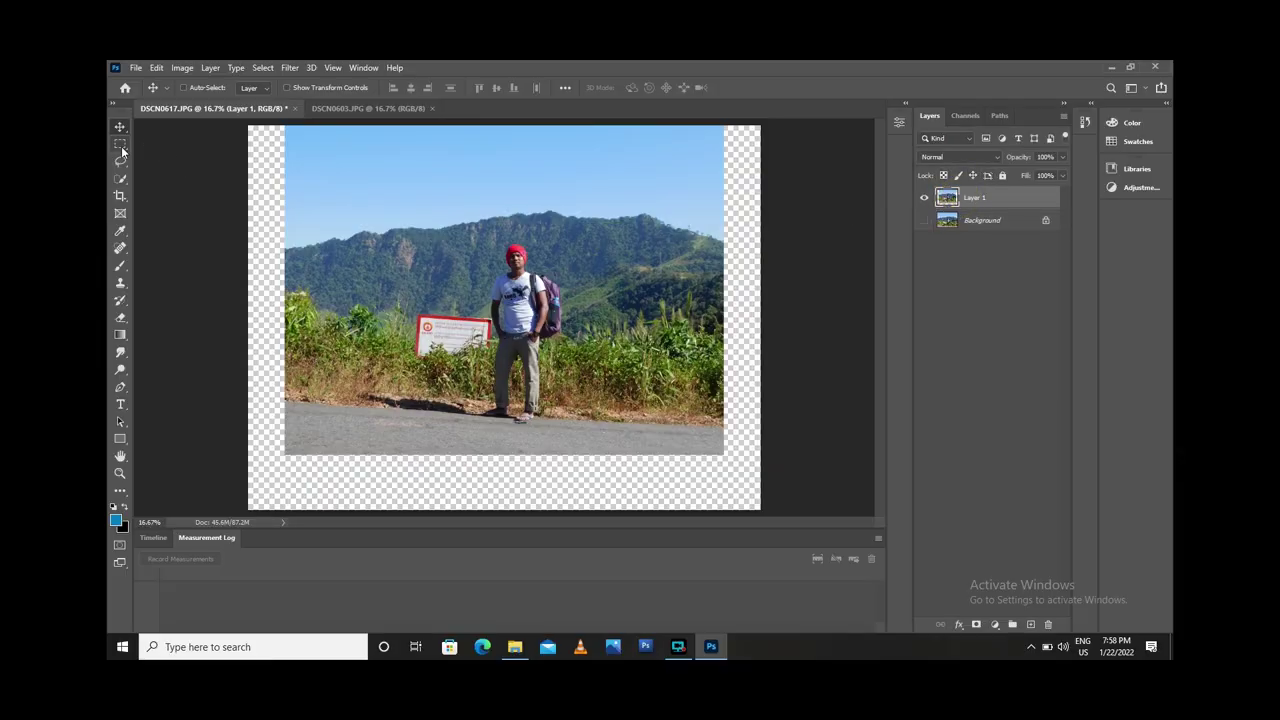
left_click(120, 145)
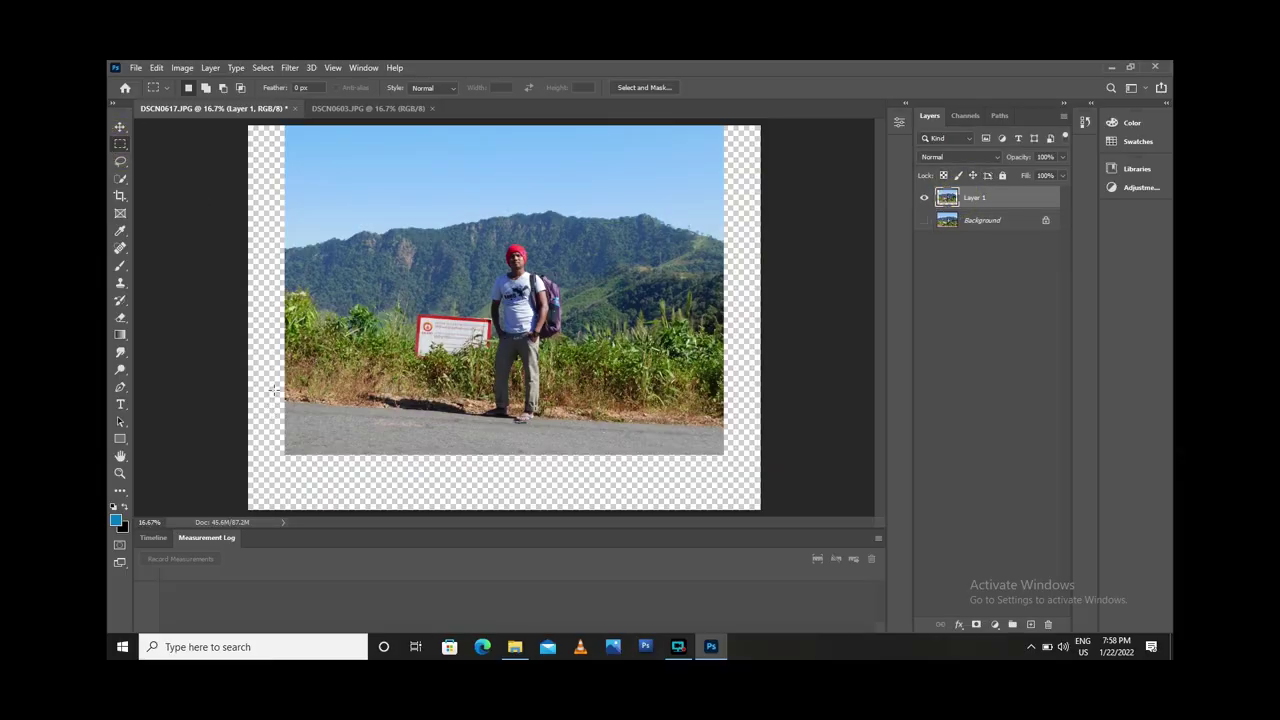
- Copy the road strip near the photo's bottom to a new layer and stretch it downward
left_click_drag(272, 356, 707, 487)
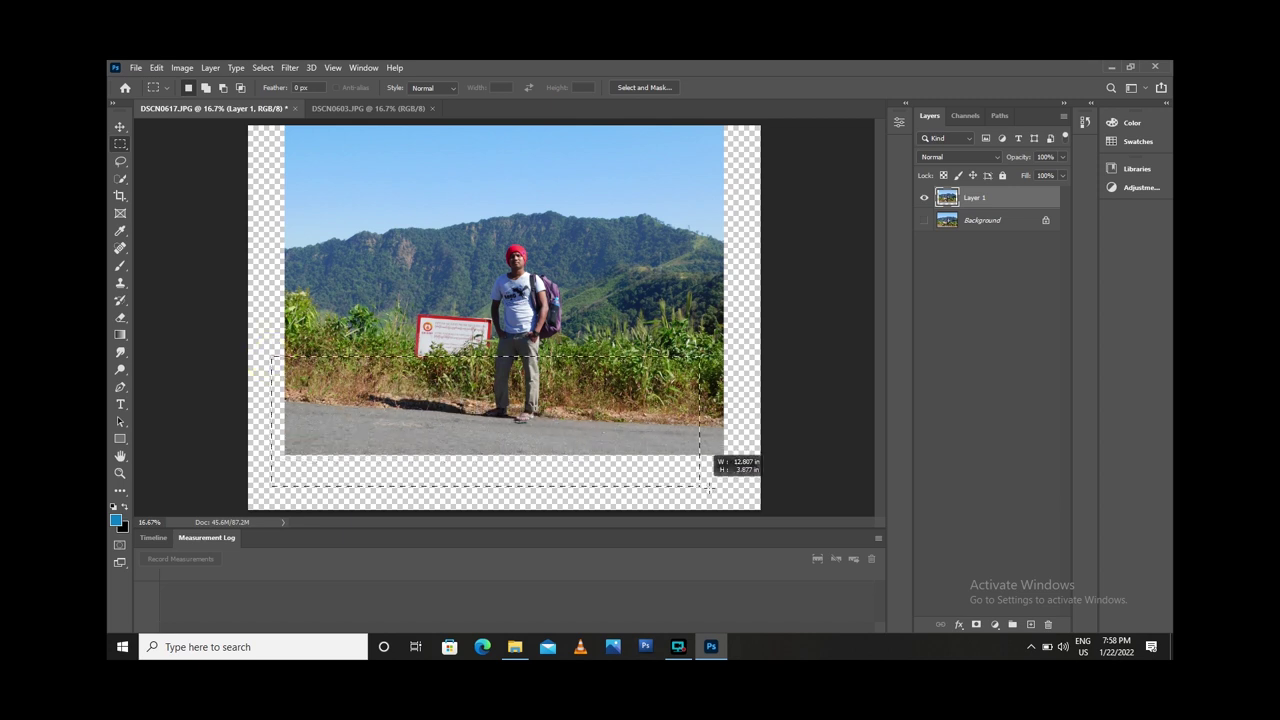
key("ctrl+j")
key("ctrl+t")
left_click_drag(504, 457, 503, 474)
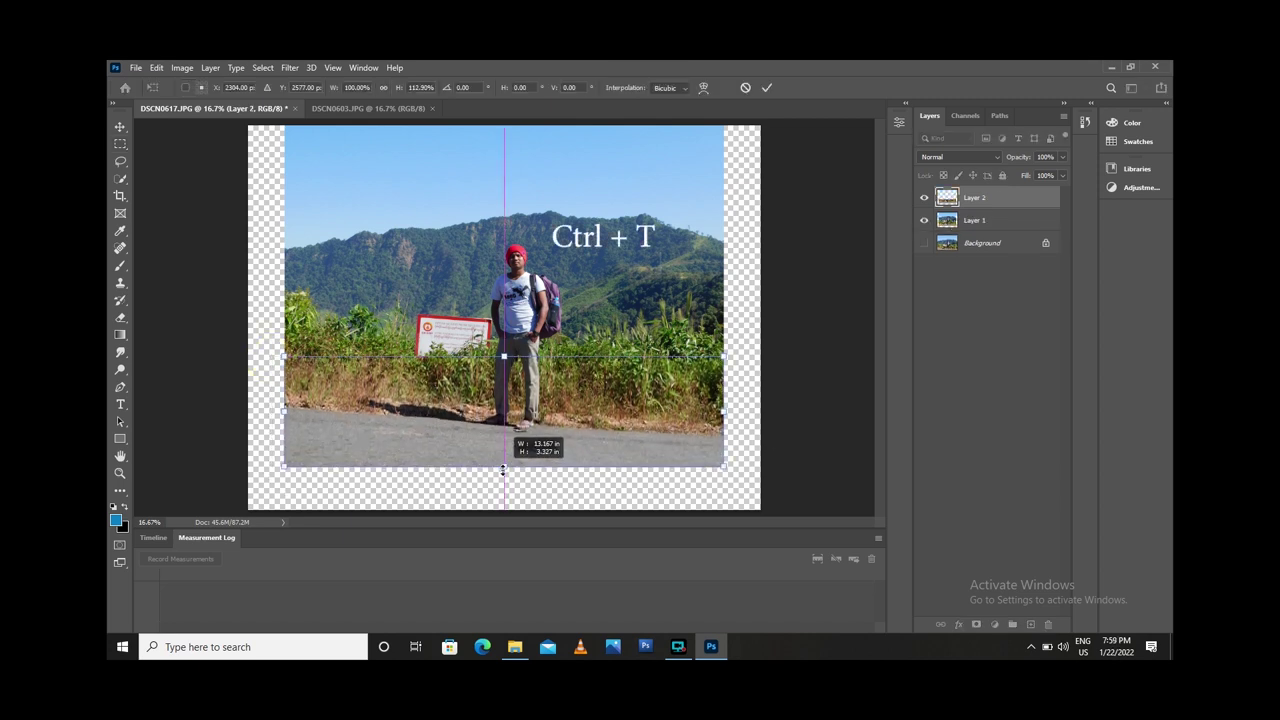
left_click_drag(503, 474, 501, 479)
key("Return")
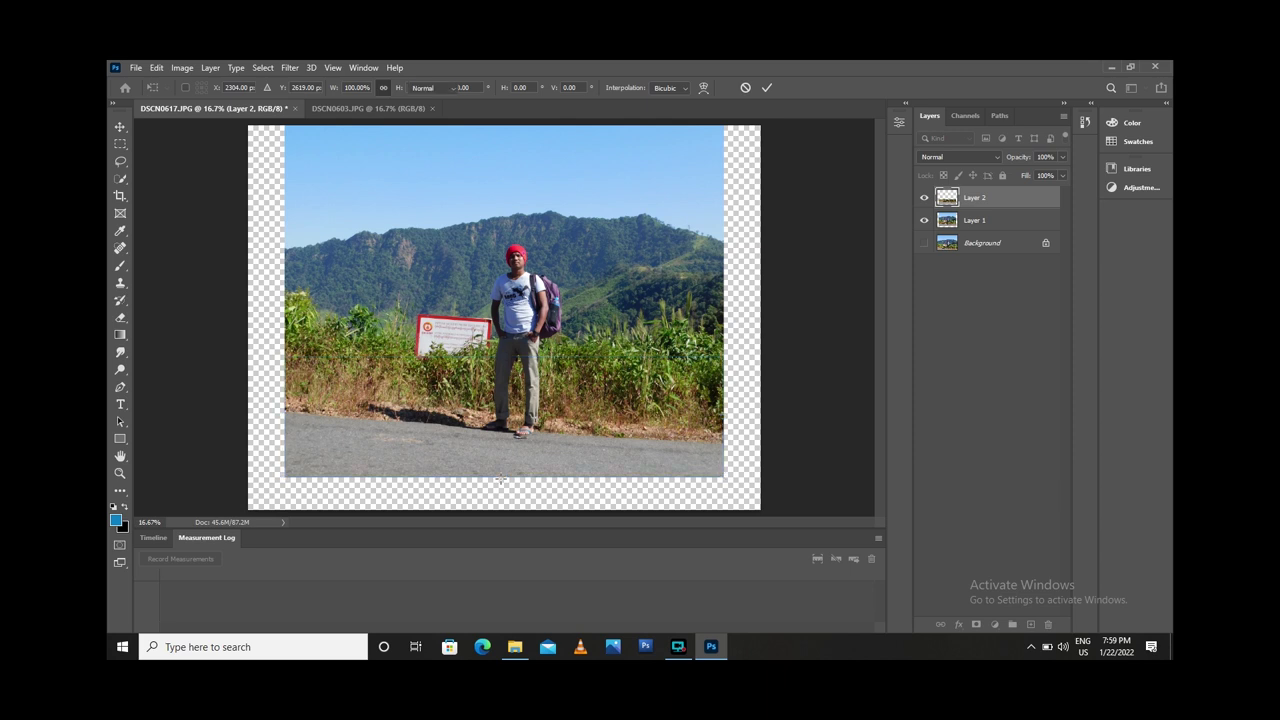
- Merge the stretched road strip with Layer 1 into Layer 2 and deselect
key("m")
left_click_drag(250, 127, 345, 509)
left_click(990, 219, "shift")
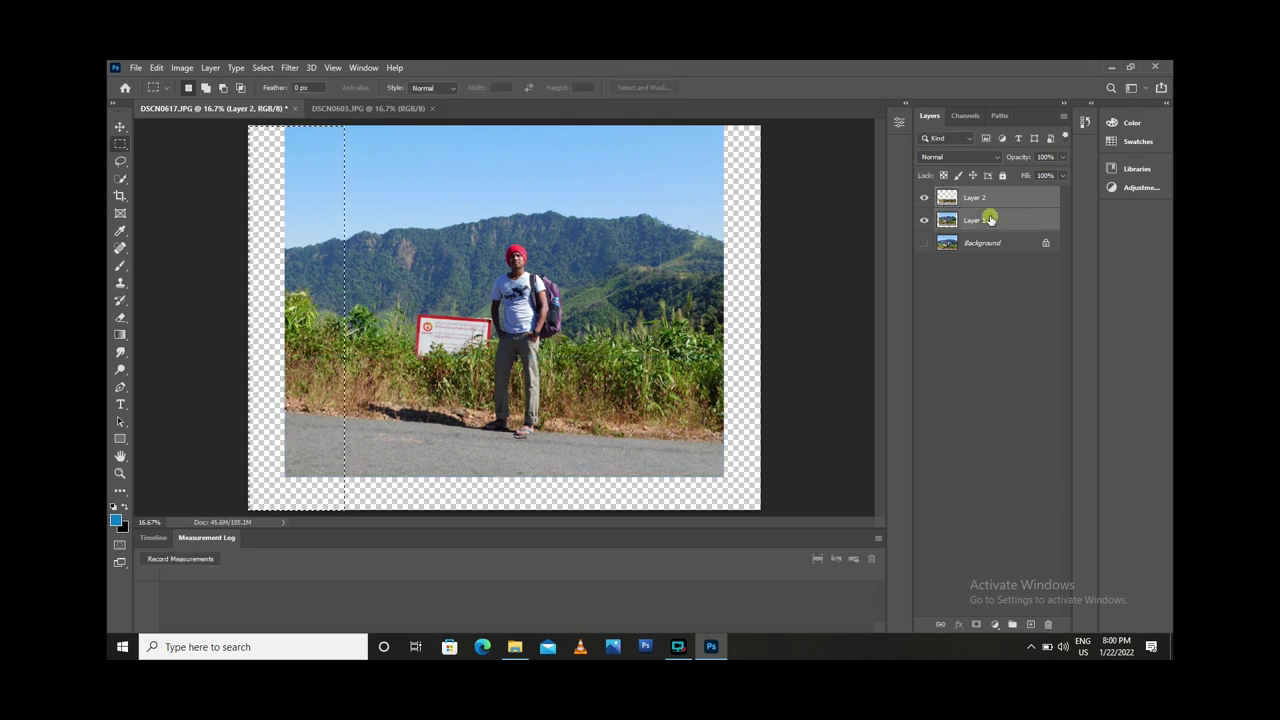
key("ctrl+e")
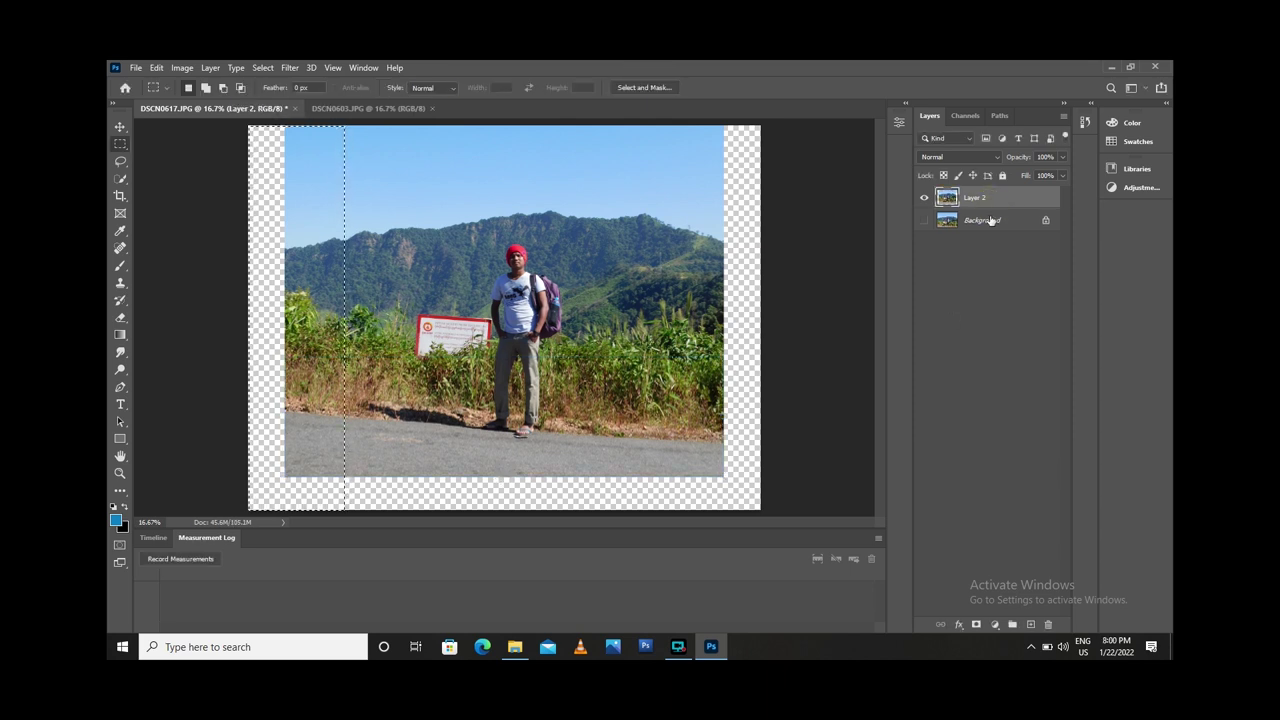
key("ctrl+d")
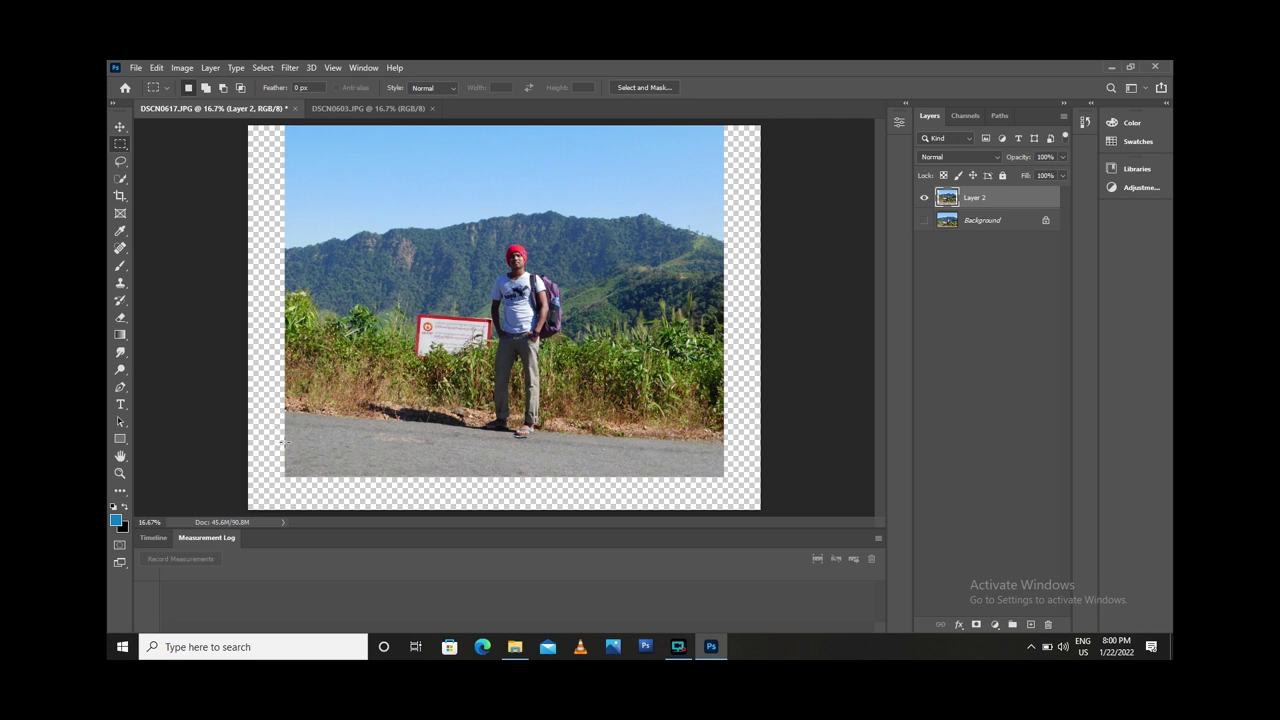
- Copy the lower road band, stretch it to the canvas bottom, and merge it into Layer 3
left_click_drag(284, 440, 734, 560)
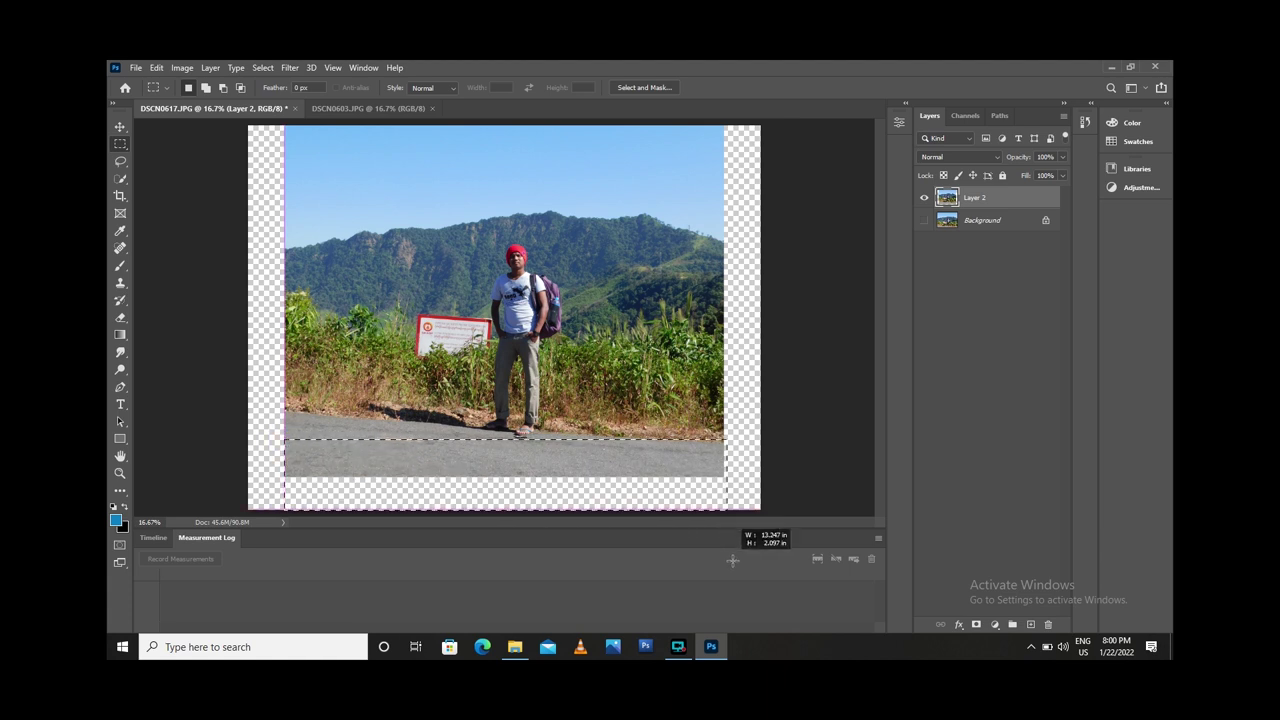
left_click_drag(734, 560, 734, 560)
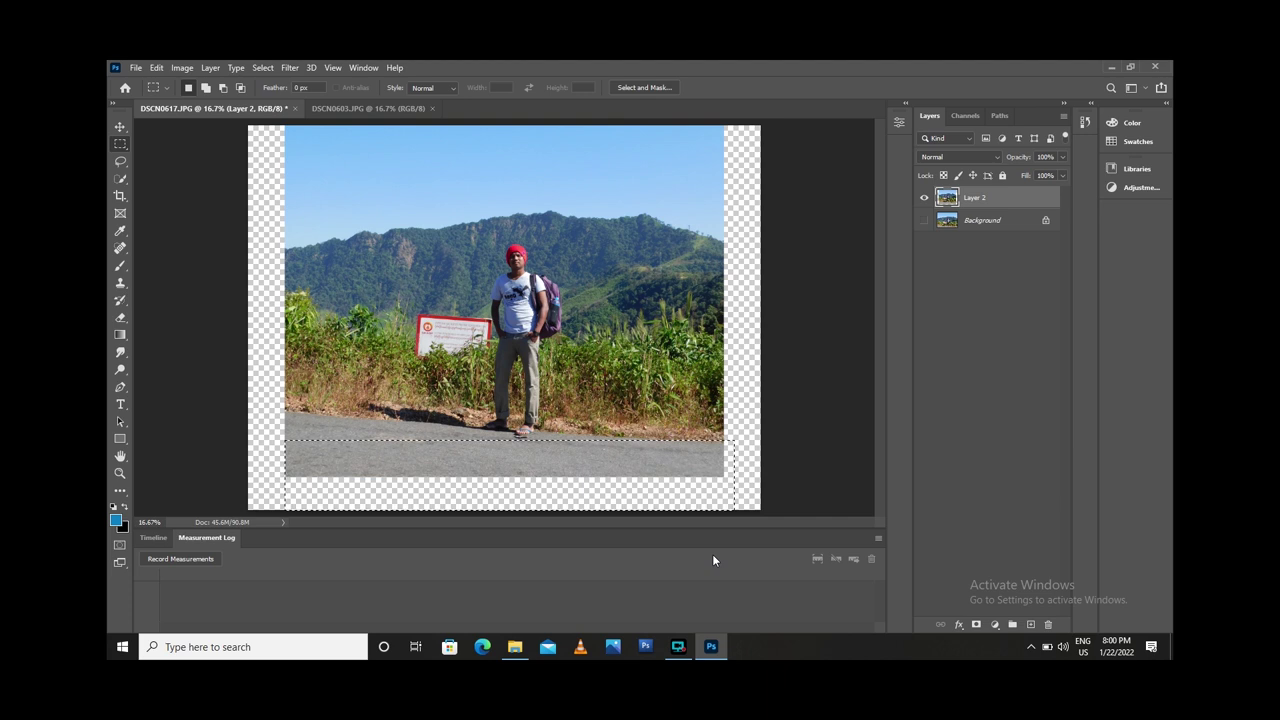
key("ctrl+j")
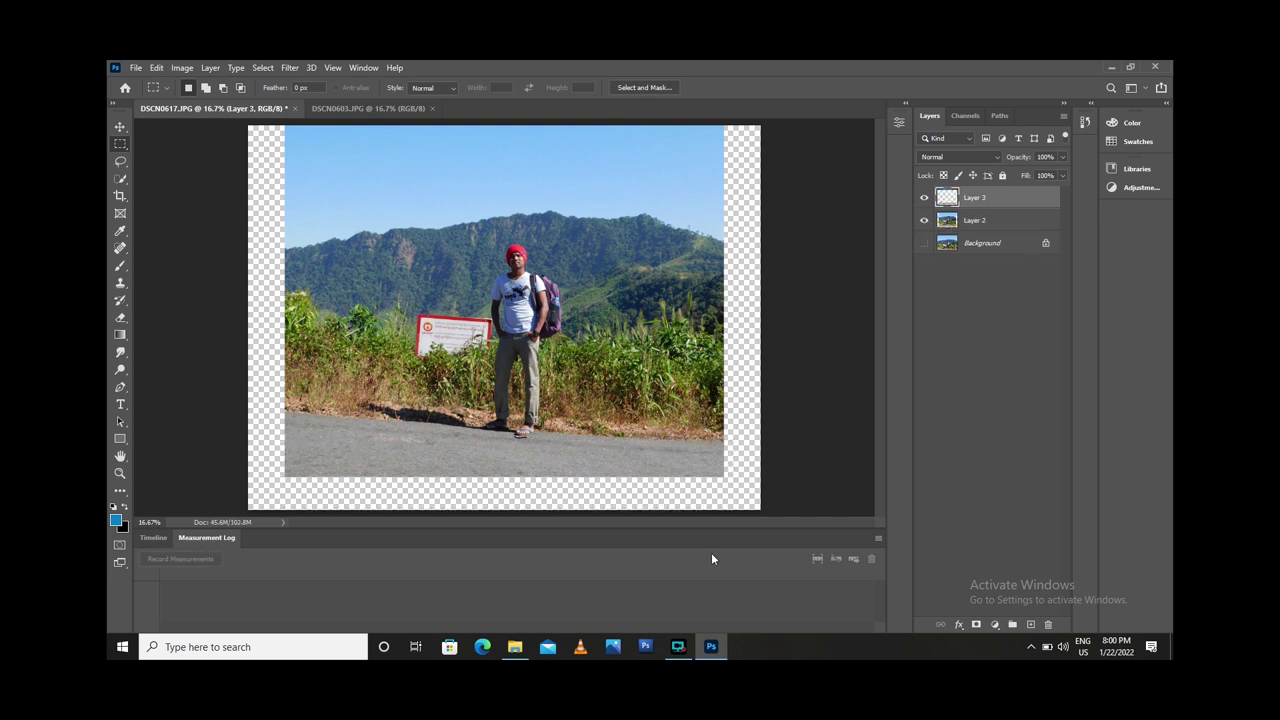
key("ctrl+t")
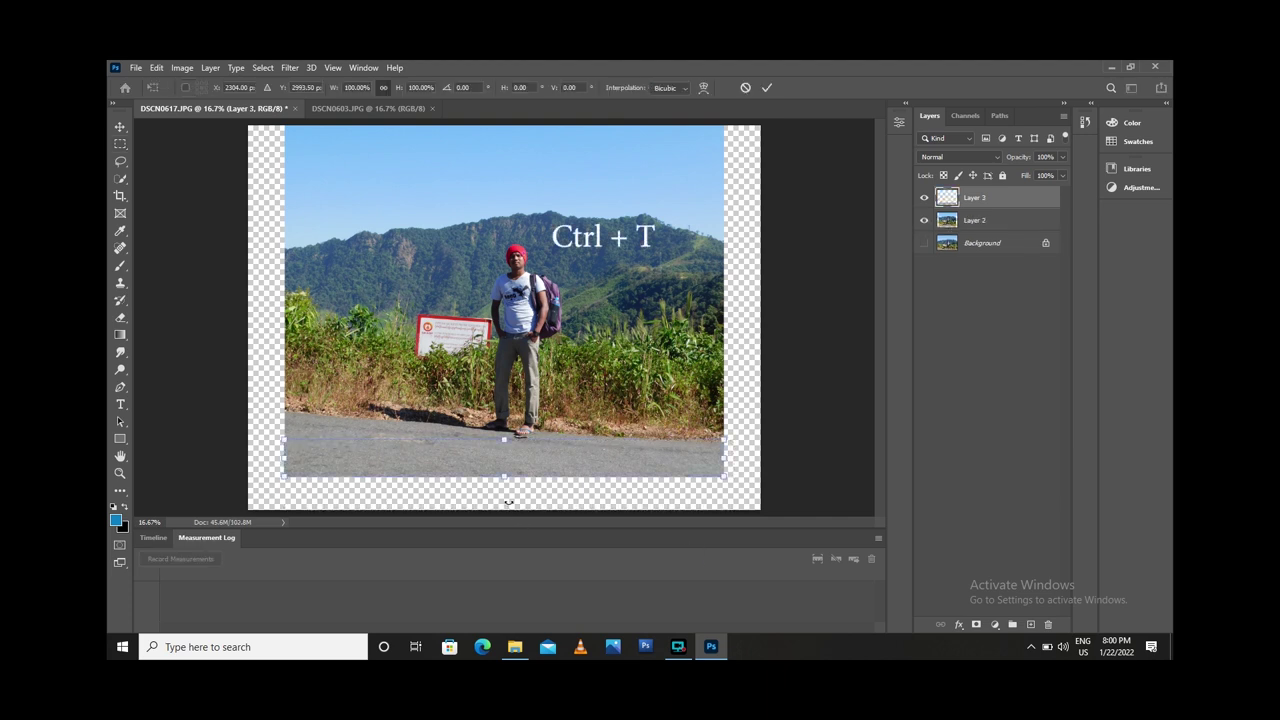
left_click_drag(504, 476, 507, 509)
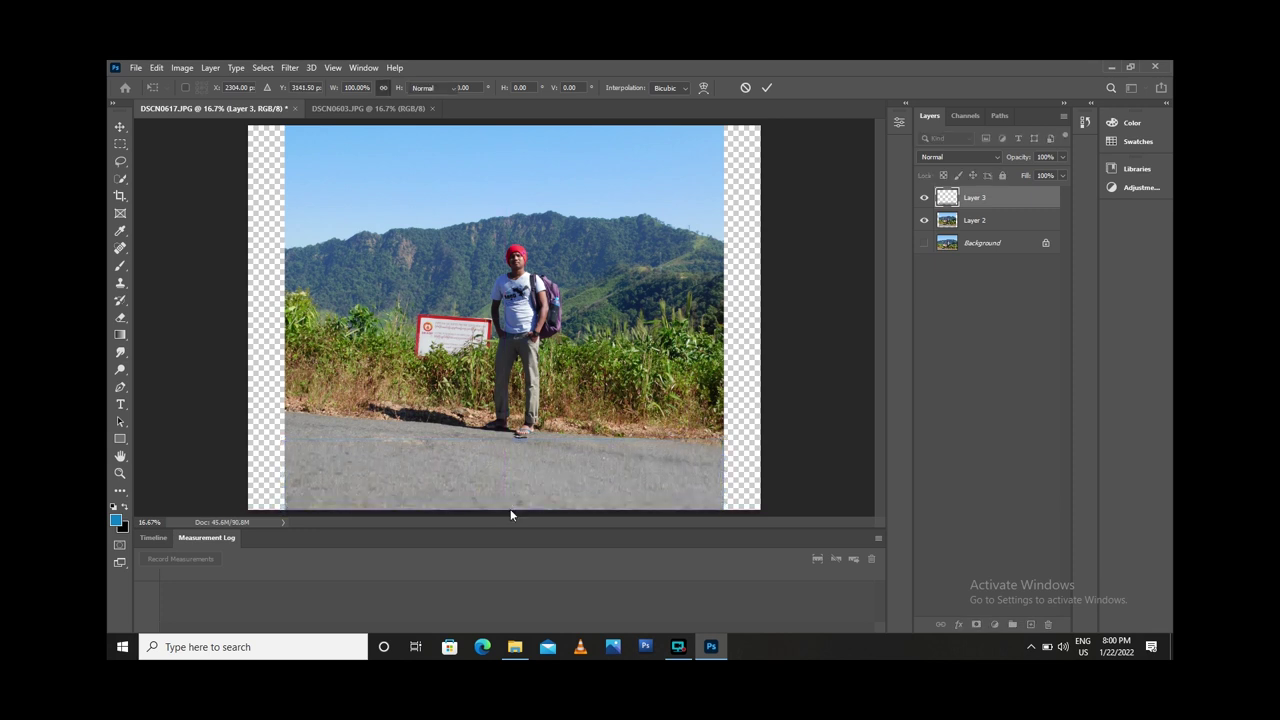
key("Return")
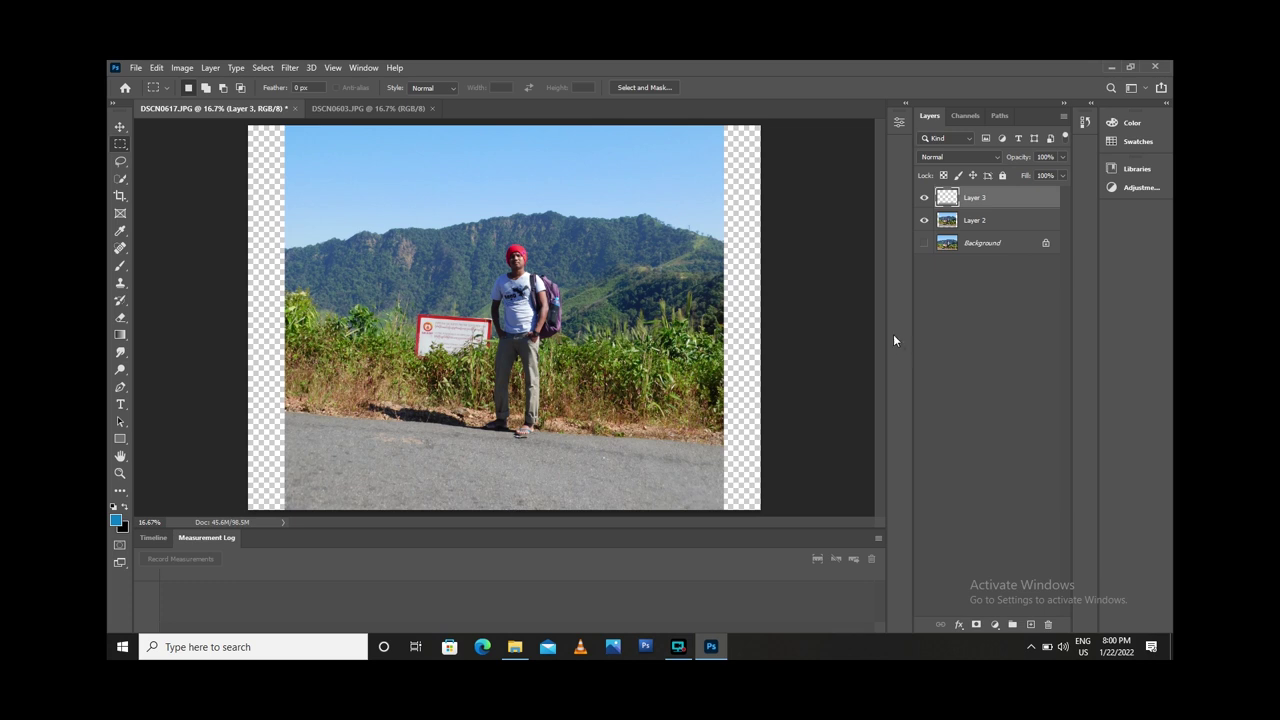
left_click(986, 220, "shift")
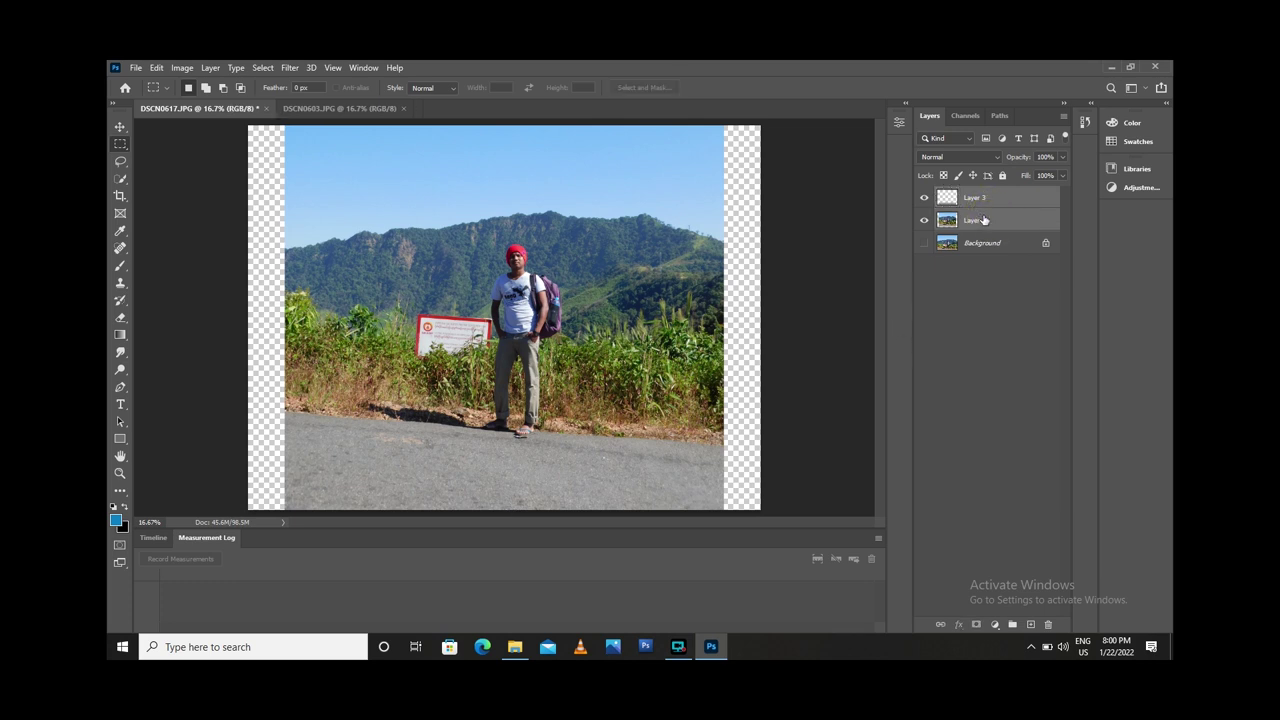
key("ctrl+e")
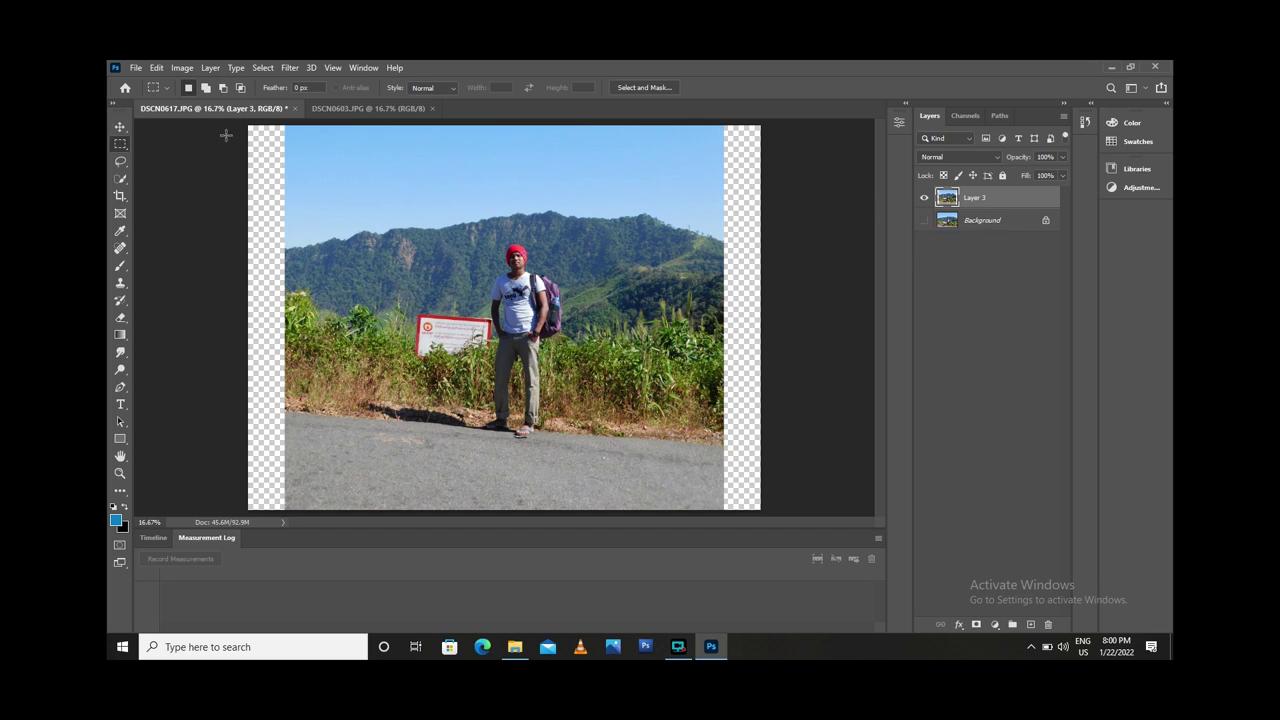
- Stretch the photo's left-edge strip out to the canvas's left edge
mouse_move(248, 126)
left_mouse_down()
mouse_move(322, 317)
mouse_move(332, 511)
left_mouse_up()
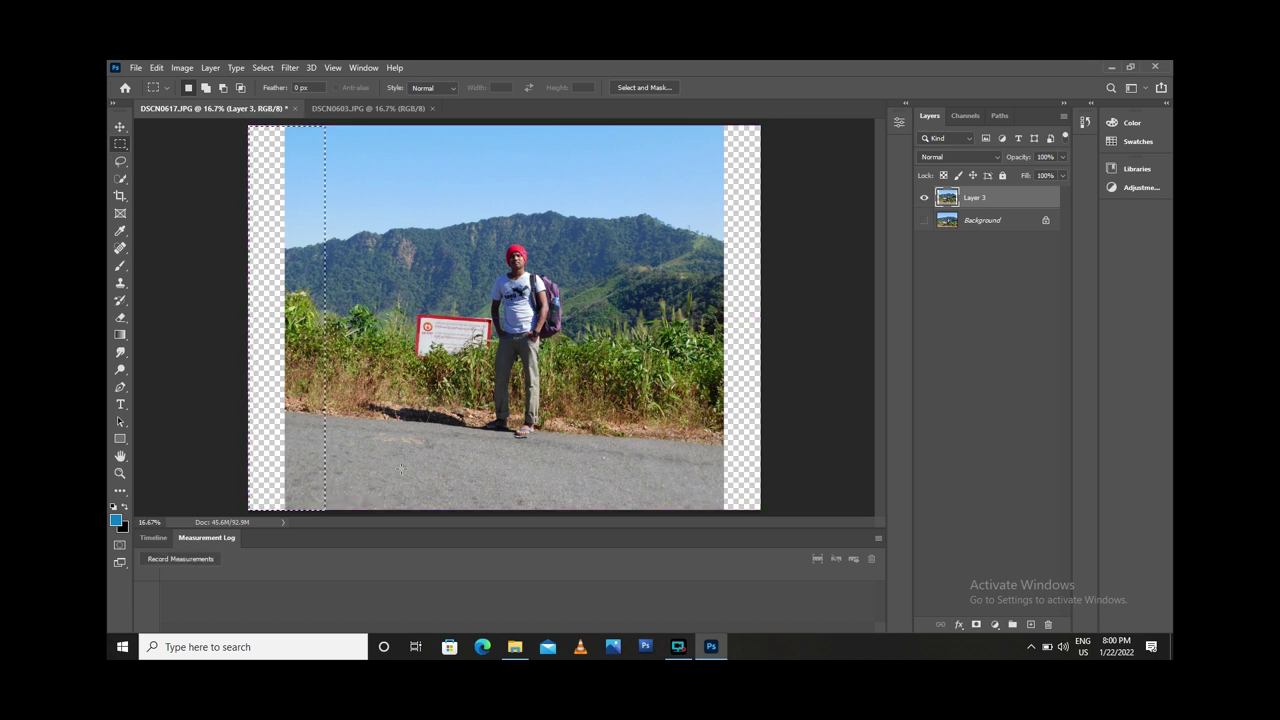
key("ctrl+t")
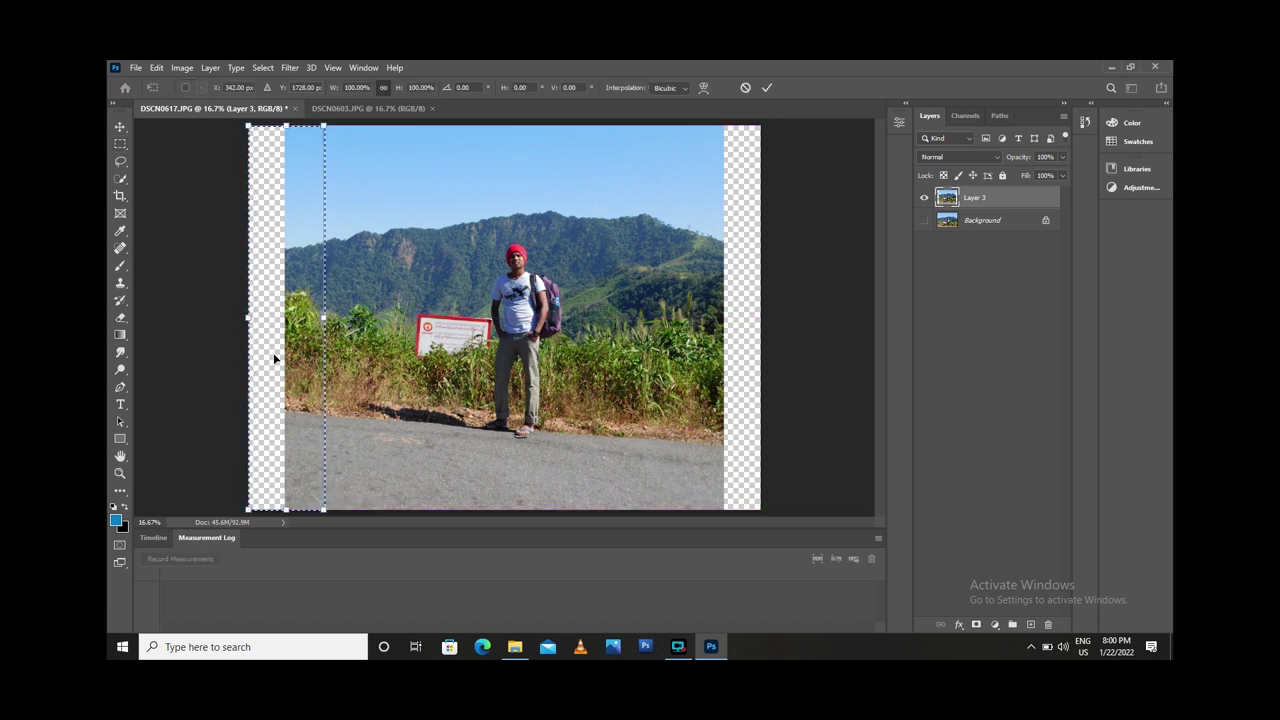
left_click_drag(243, 318, 187, 314)
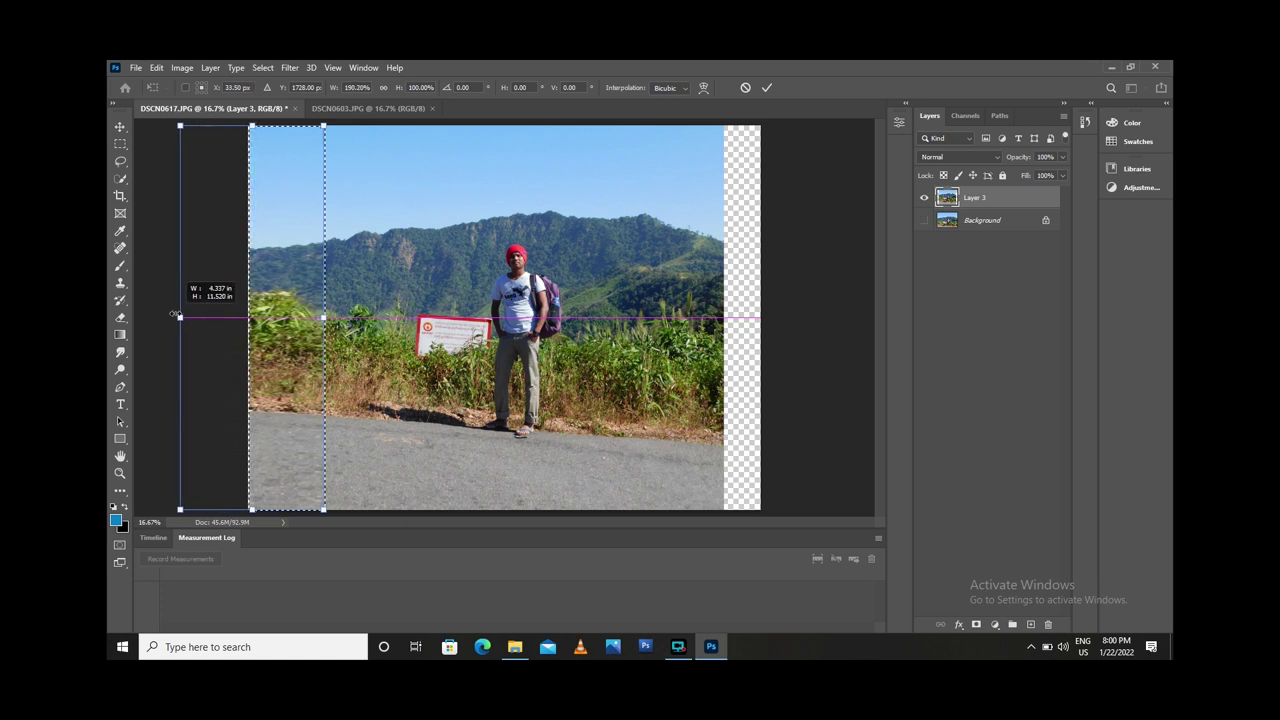
left_click_drag(187, 314, 174, 315)
key("Escape")
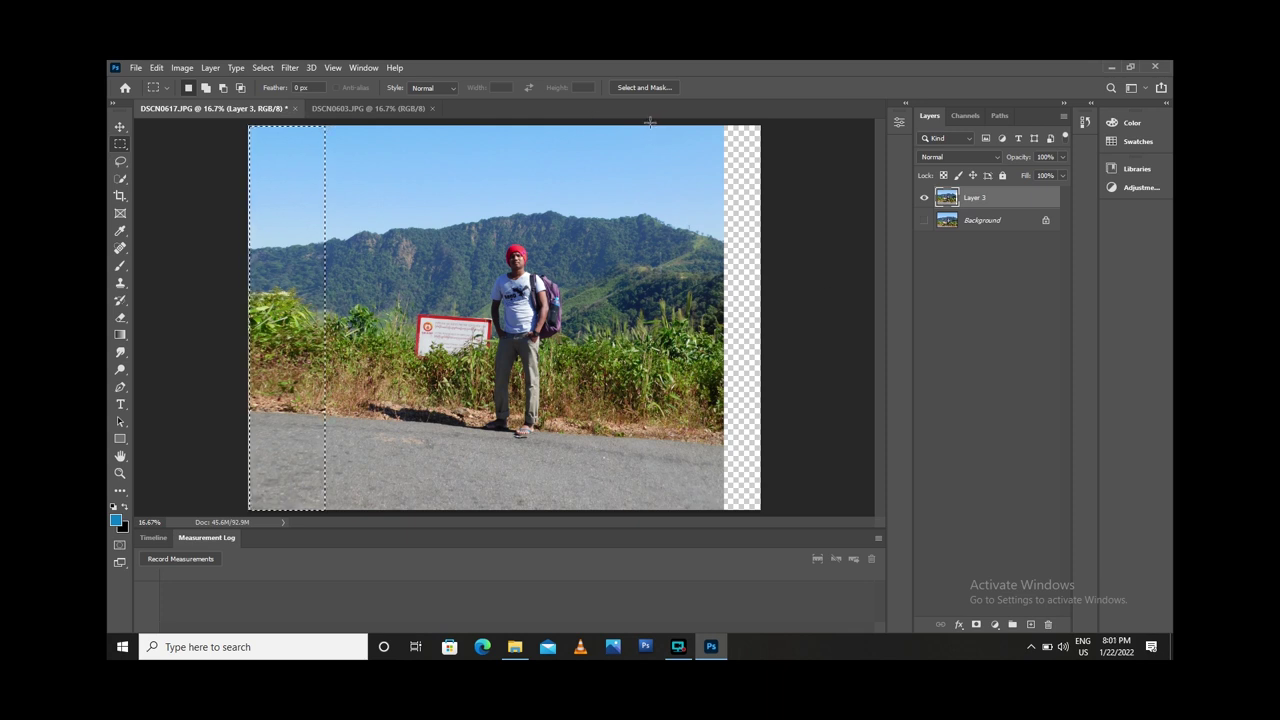
- Stretch the photo's right-edge strip out to the canvas's right edge and deselect
mouse_move(650, 122)
left_mouse_down()
mouse_move(764, 452)
mouse_move(730, 507)
left_mouse_up()
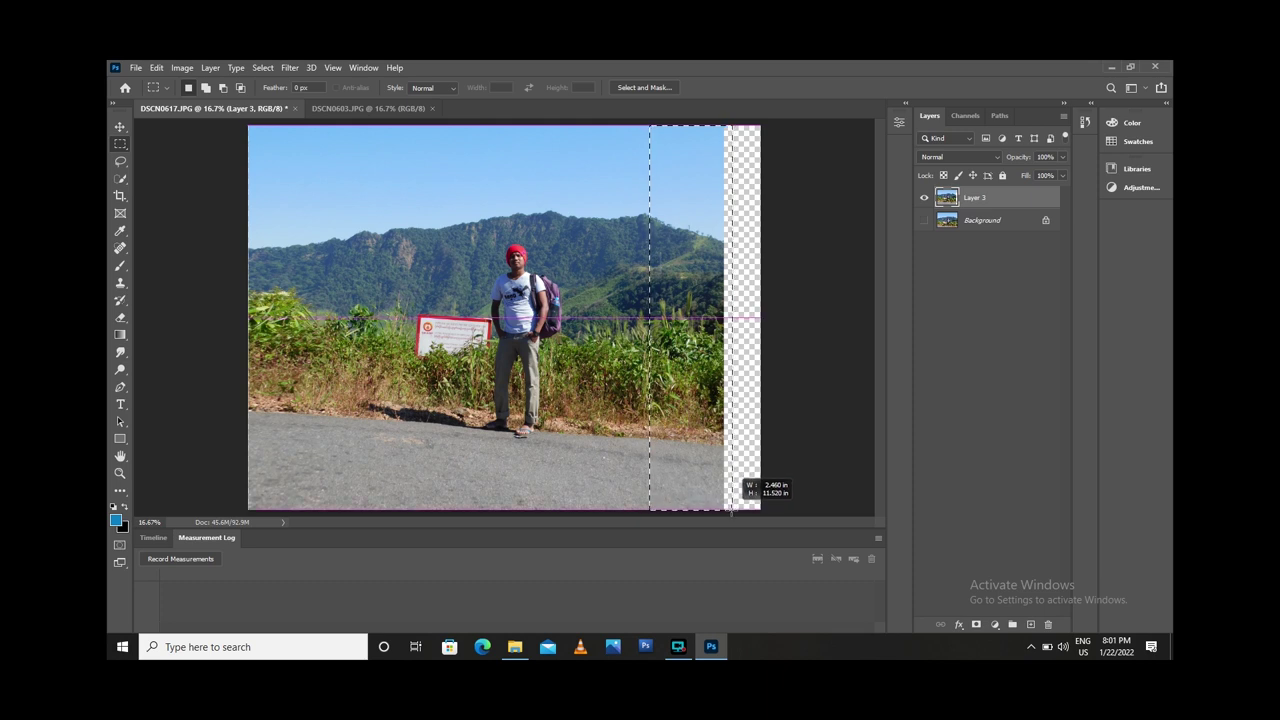
left_click_drag(730, 507, 733, 512)
key("ctrl+t")
left_click_drag(731, 318, 770, 323)
key("Return")
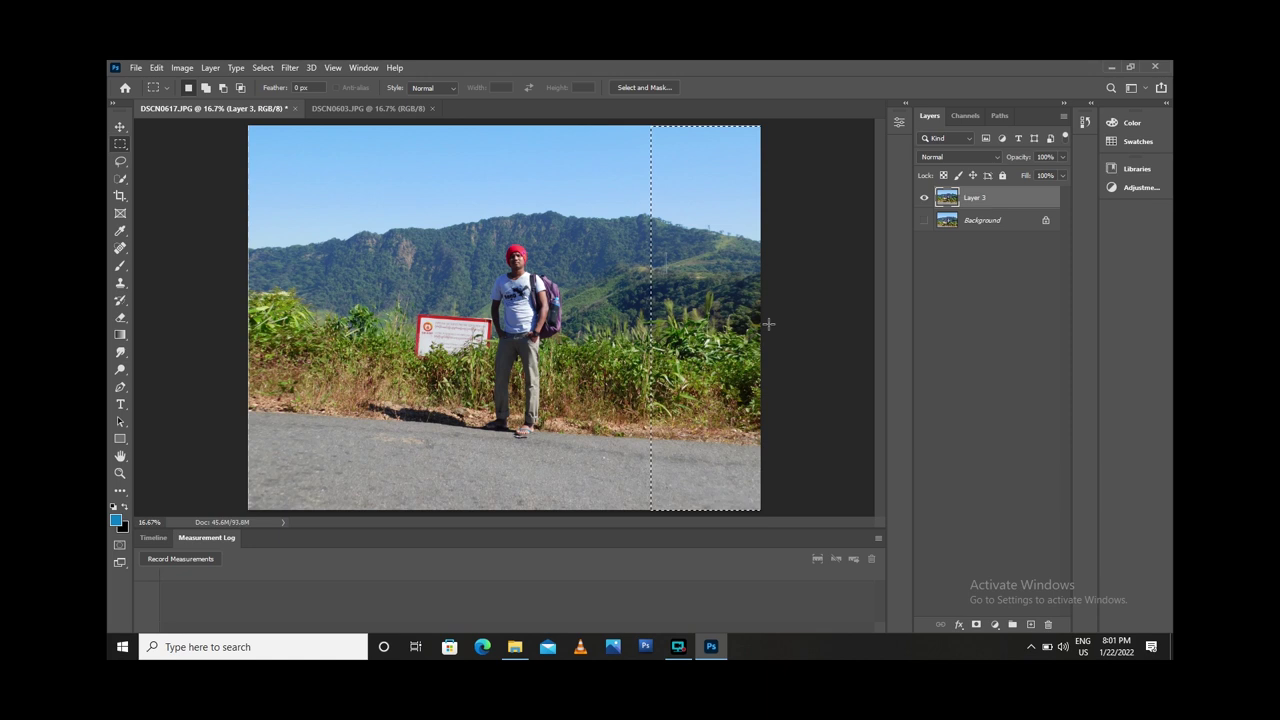
key("ctrl+d")
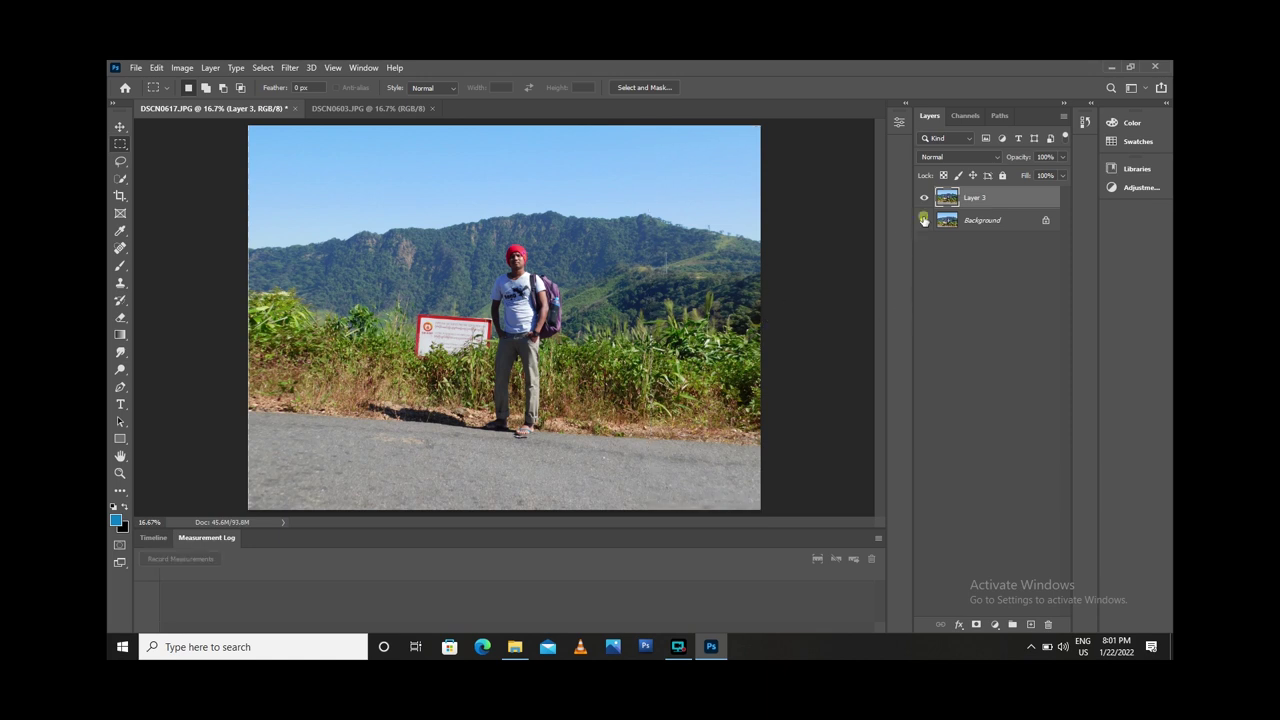
- Check the edges, duplicate Layer 3 as Layer 3 copy, and run Filter > Liquify on it
left_click(923, 220)
left_click(924, 221)
left_click(924, 220)
left_click(924, 220)
key("ctrl+j")
key("ctrl+plus")
key("ctrl+plus")
key("ctrl+plus")
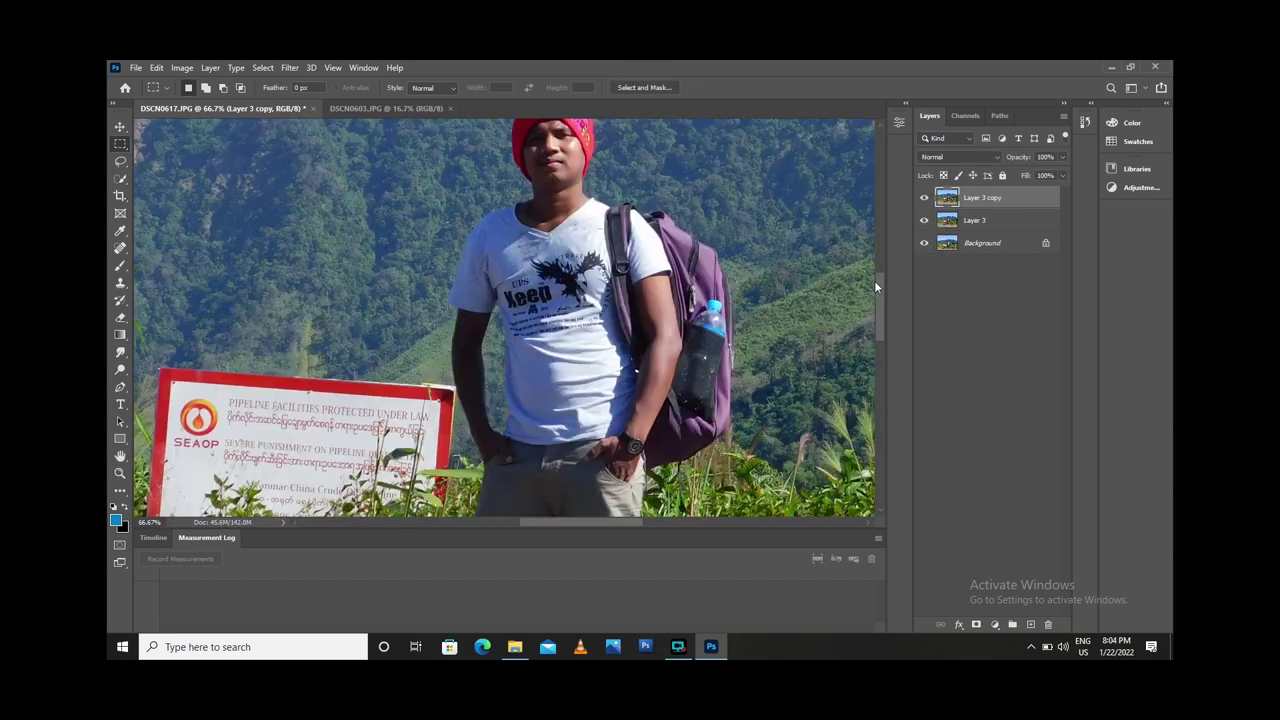
left_click(289, 68)
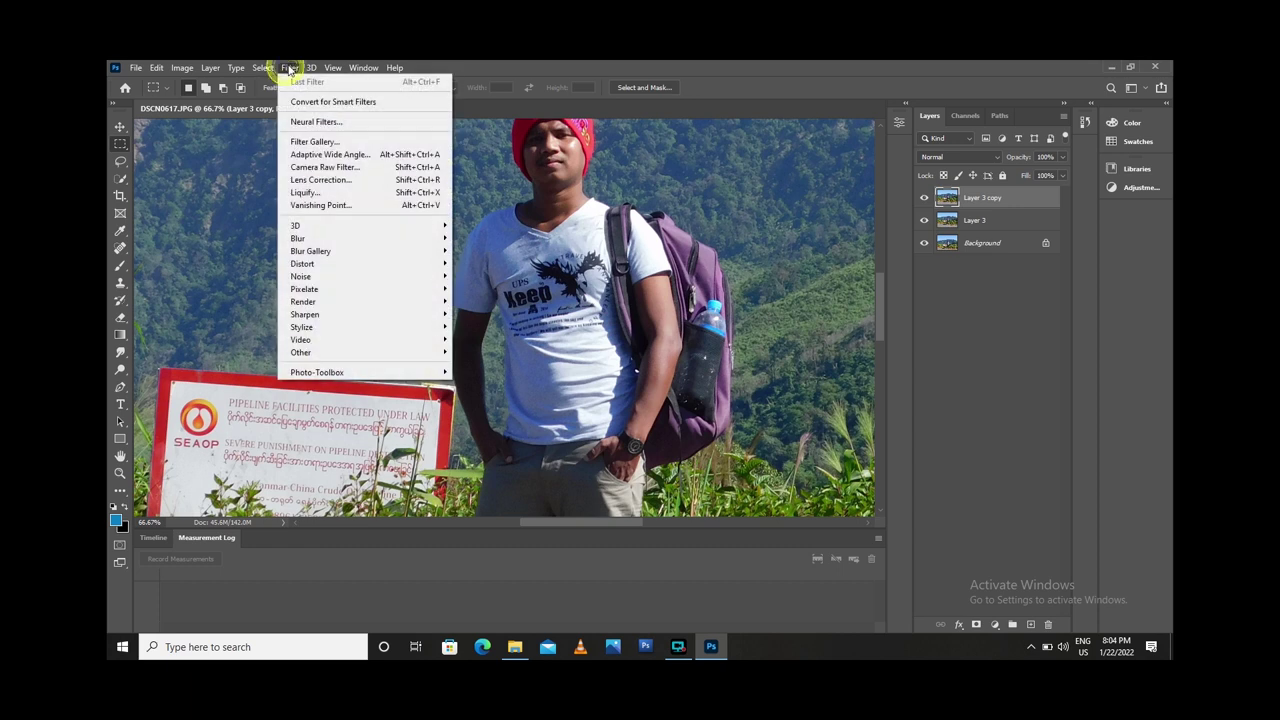
left_click(340, 190)
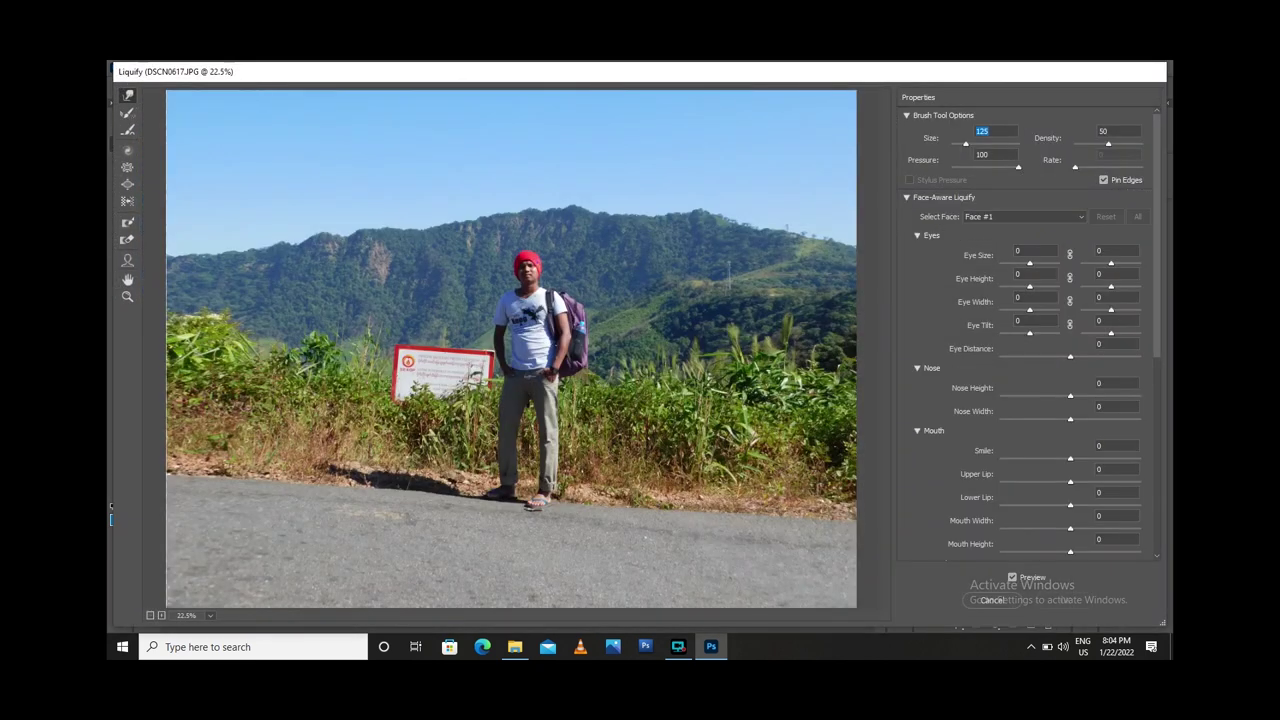
- Paint a freeze mask down the man's left-hand arm, then double the brush size
scroll(497, 411, "up", 1)
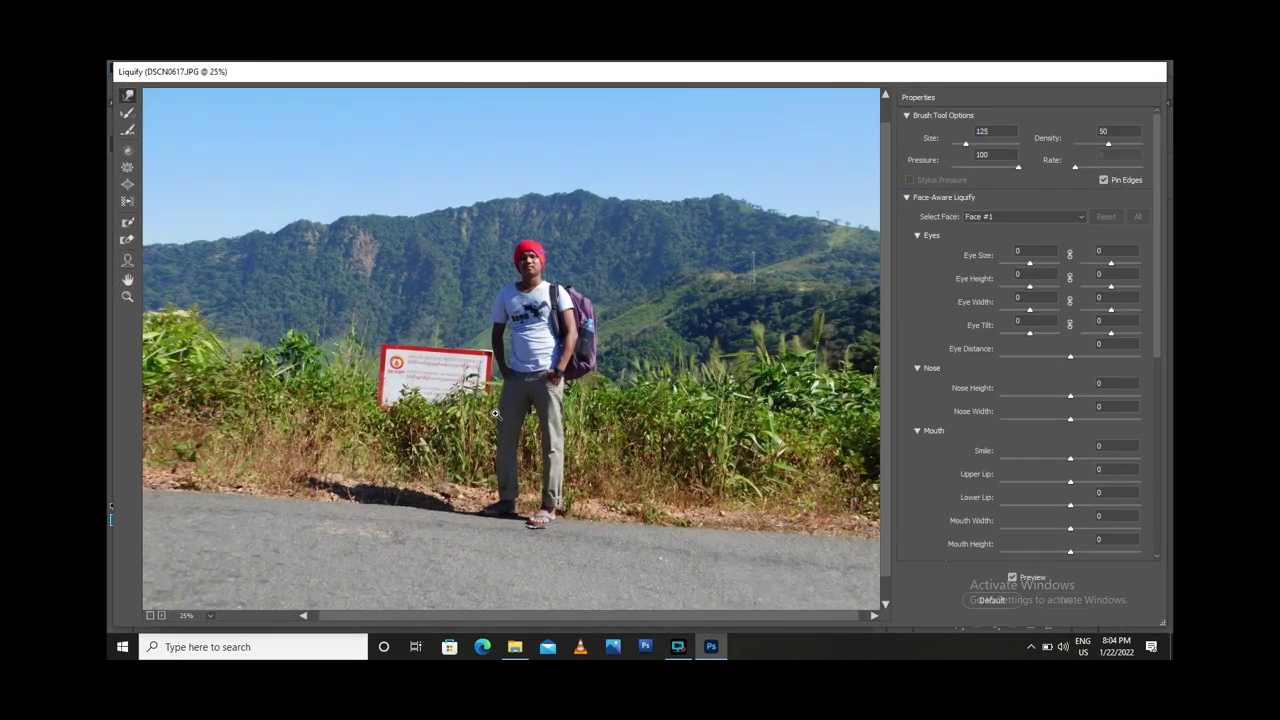
scroll(494, 413, "up", 2)
scroll(494, 413, "up", 1)
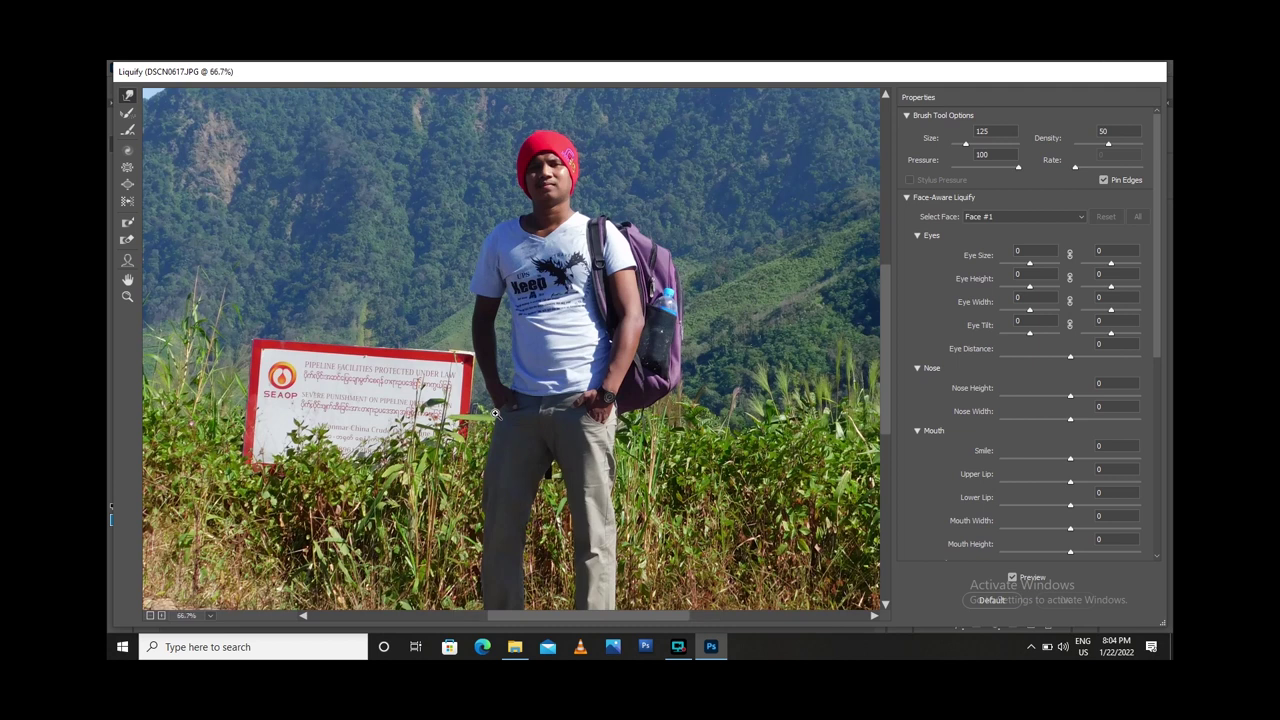
scroll(494, 413, "up", 1)
left_click(127, 222)
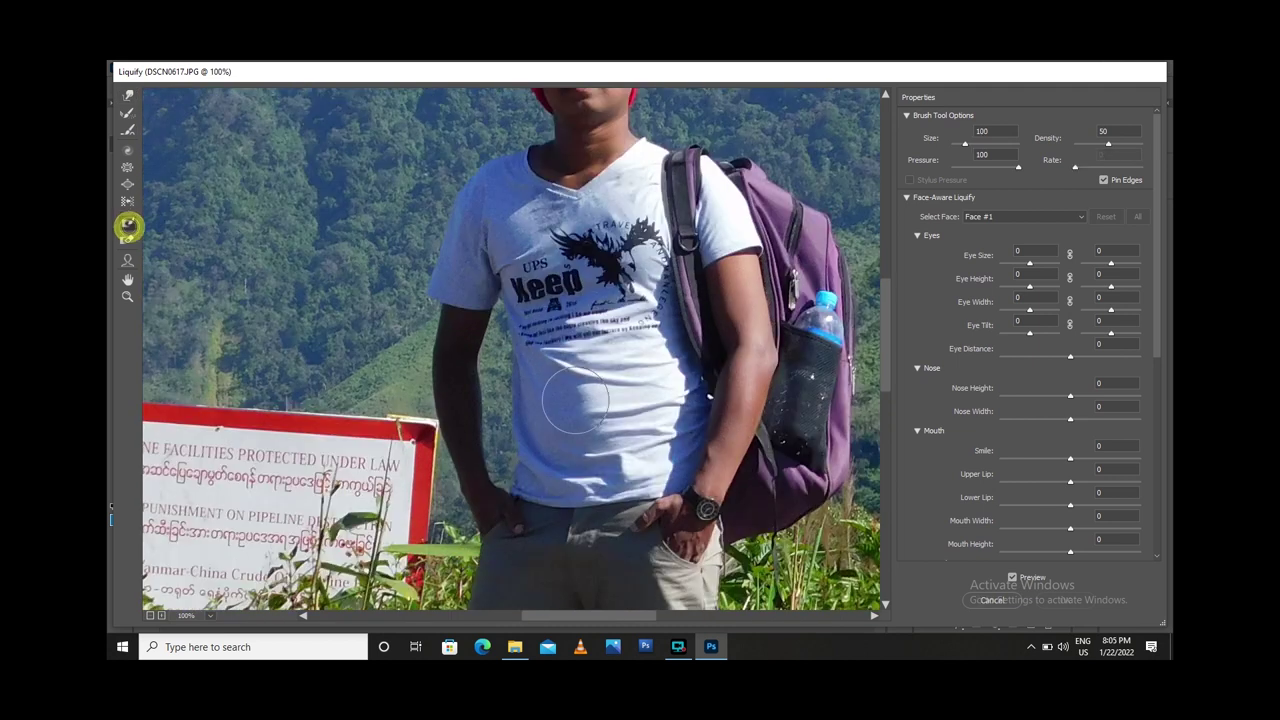
left_click_drag(462, 318, 480, 578)
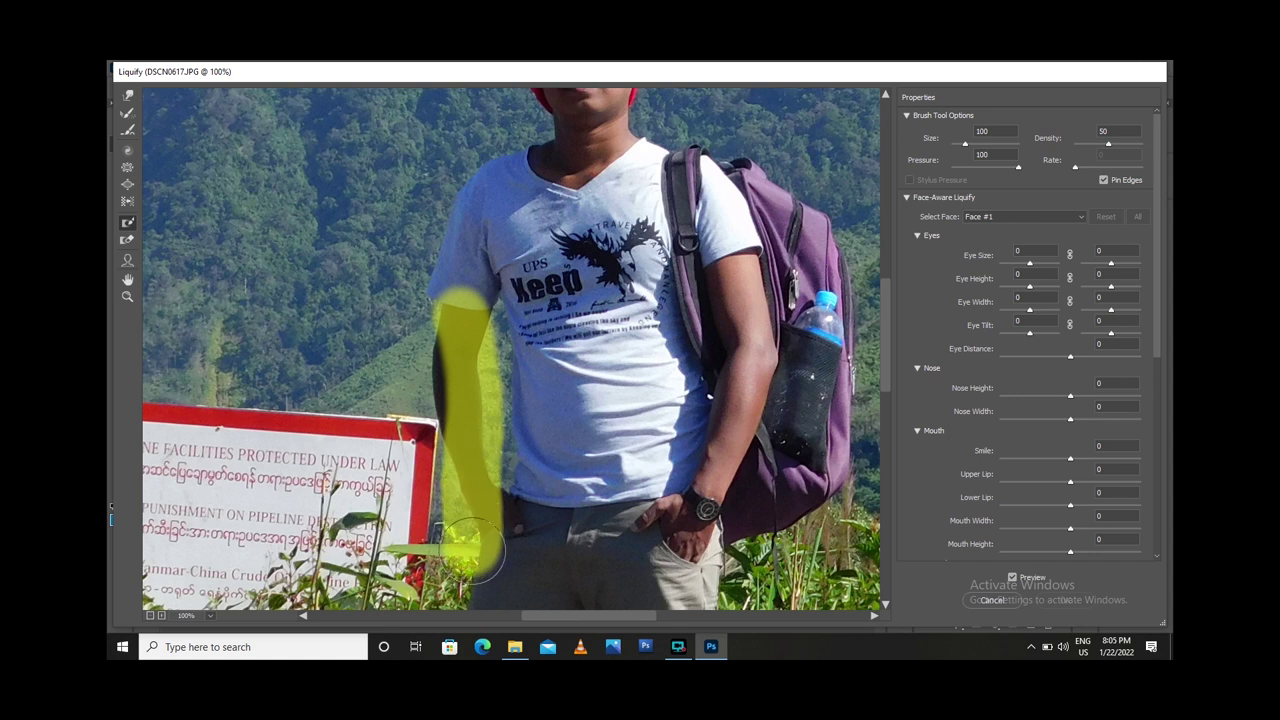
key("w")
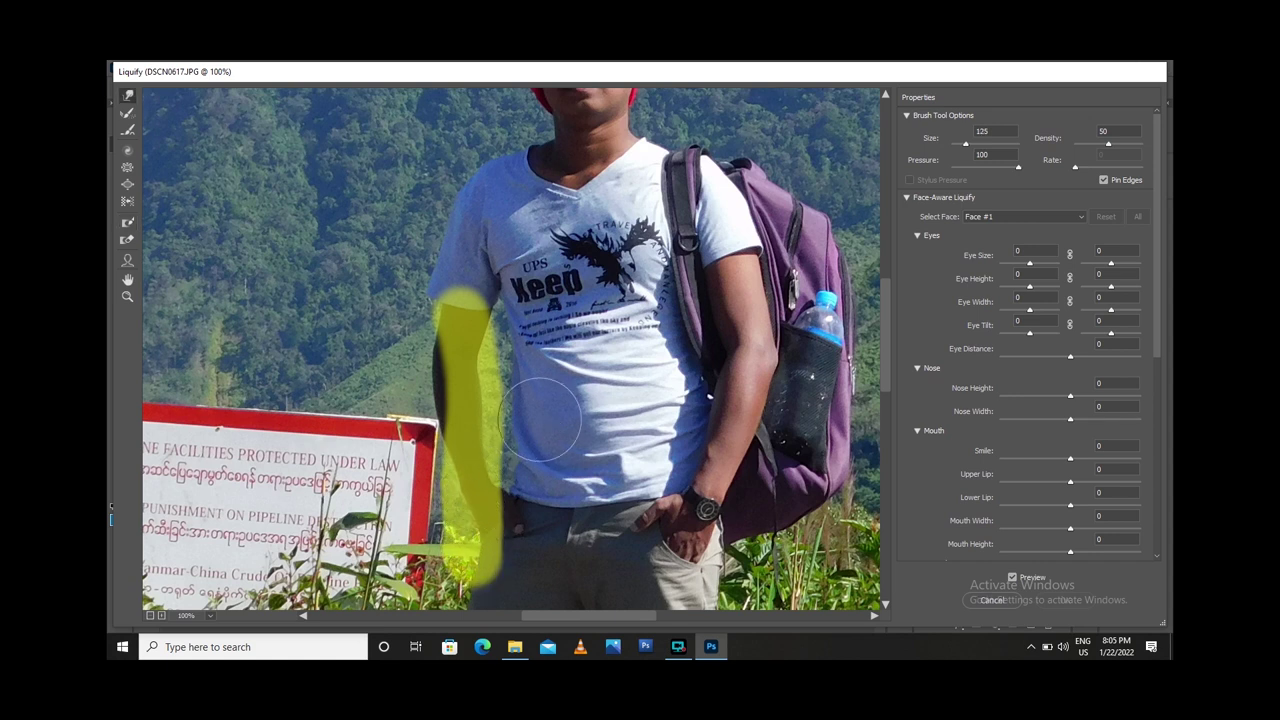
key("bracketright")
key("bracketright")
key("bracketright")
key("bracketright")
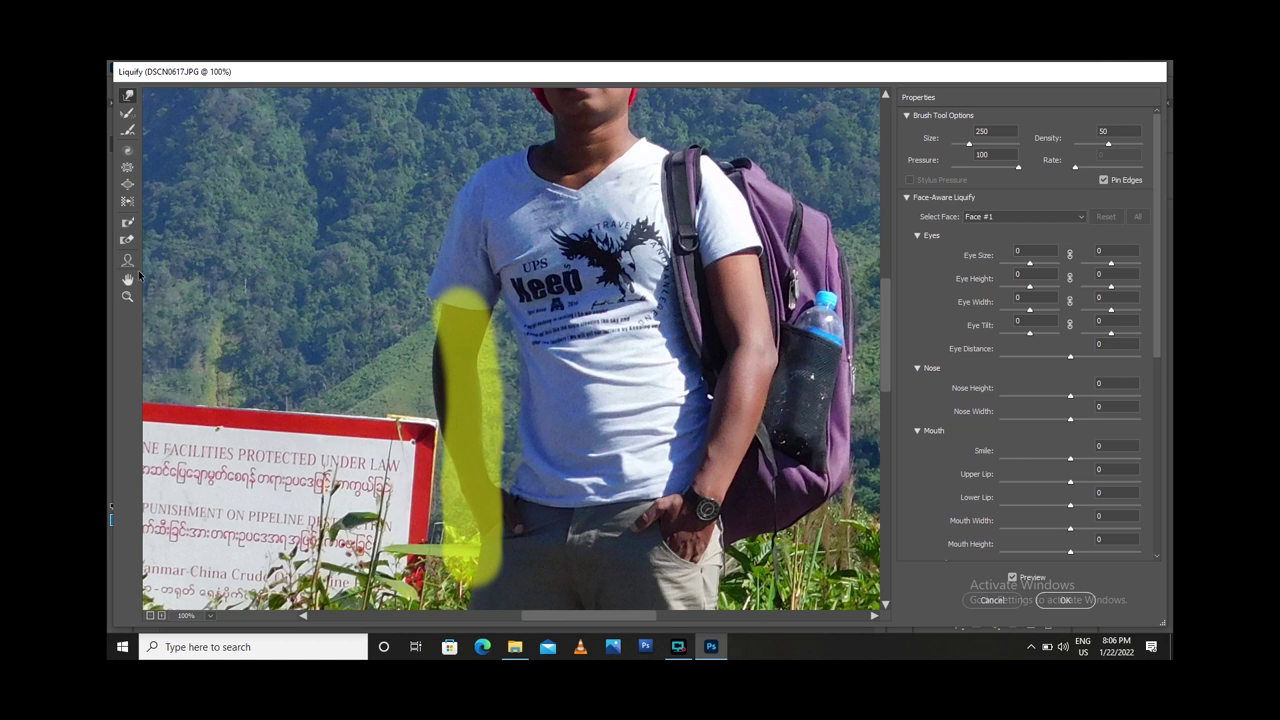
- Paint a freeze mask down the right-hand arm to the wrist
left_click(127, 222)
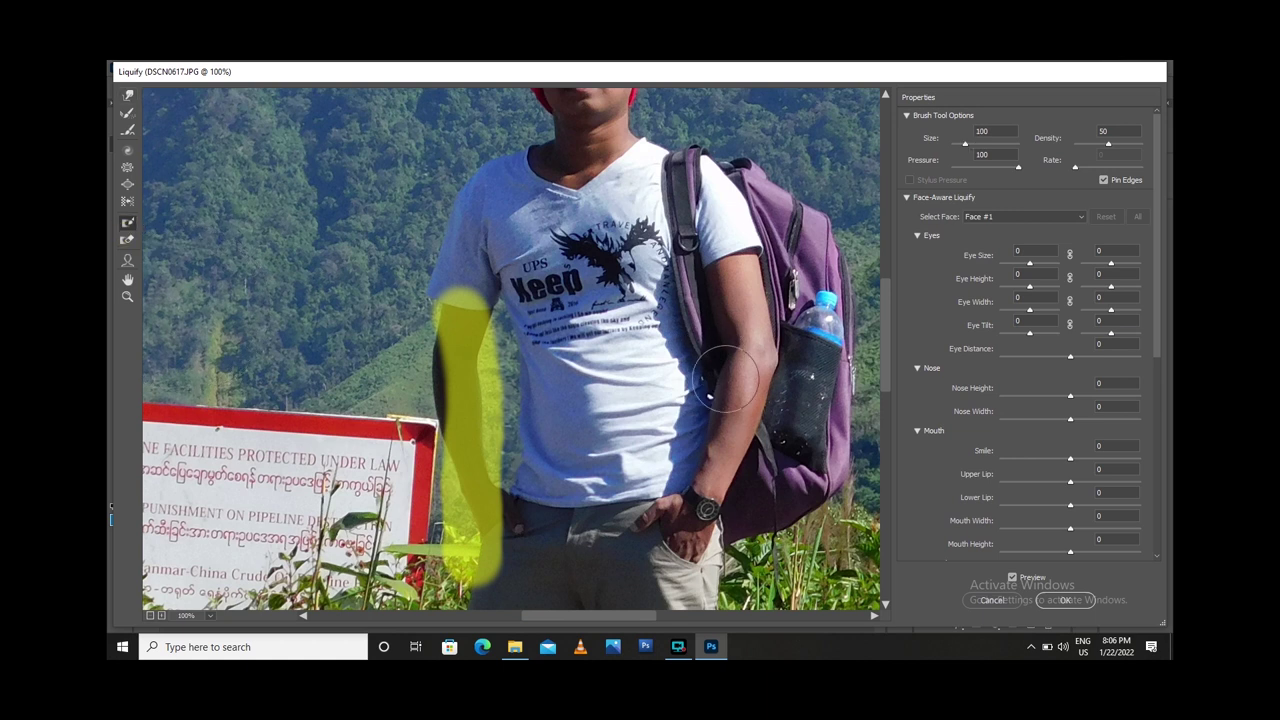
left_click_drag(730, 276, 731, 494)
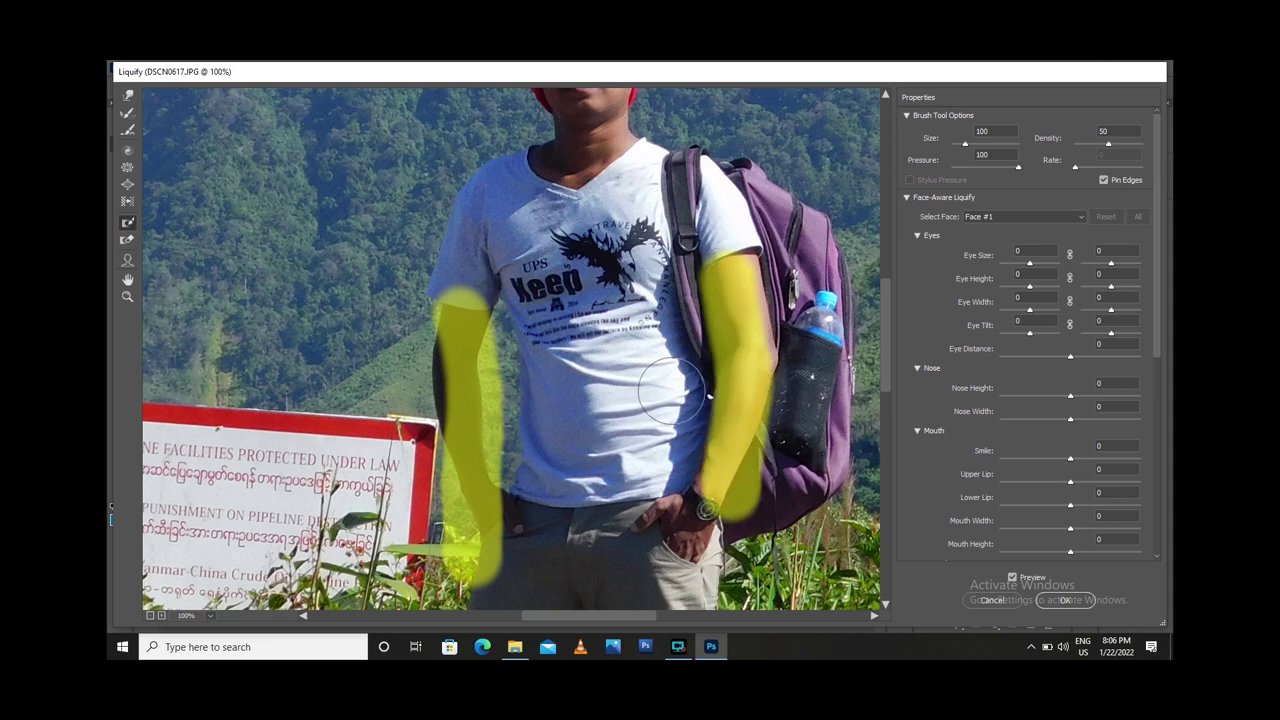
key("bracketright")
key("bracketright")
key("bracketright")
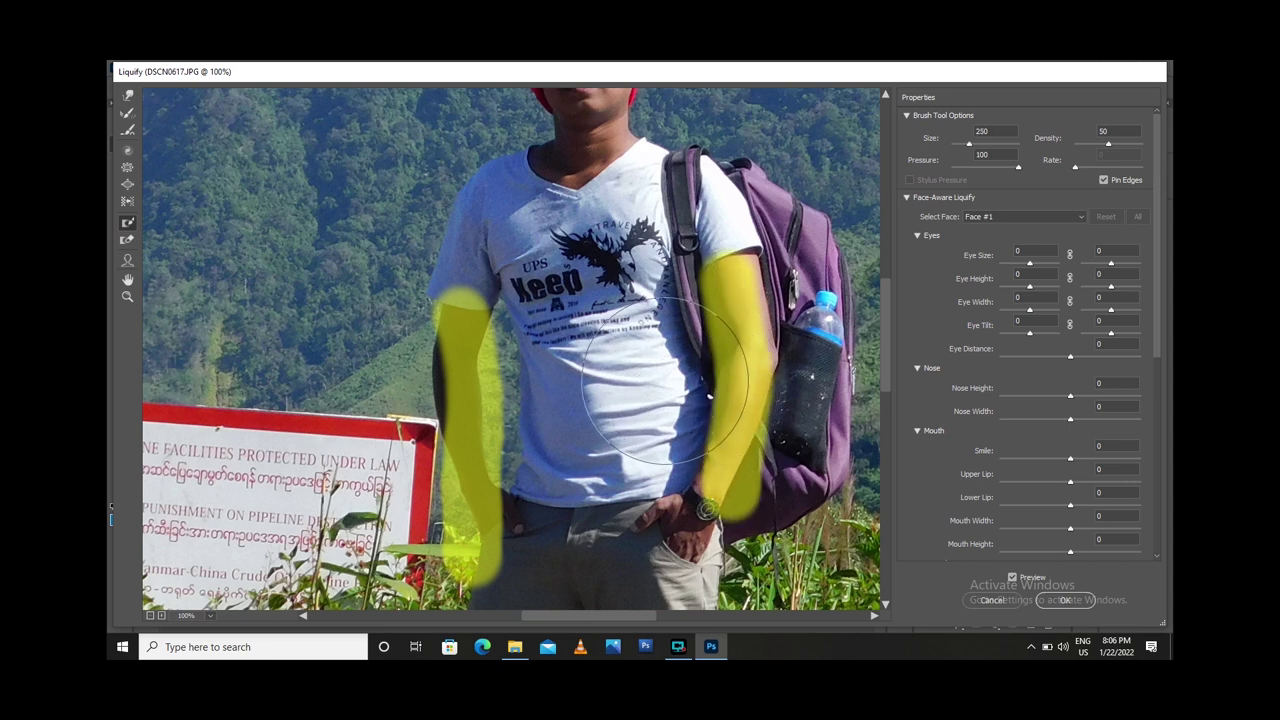
left_click(128, 95)
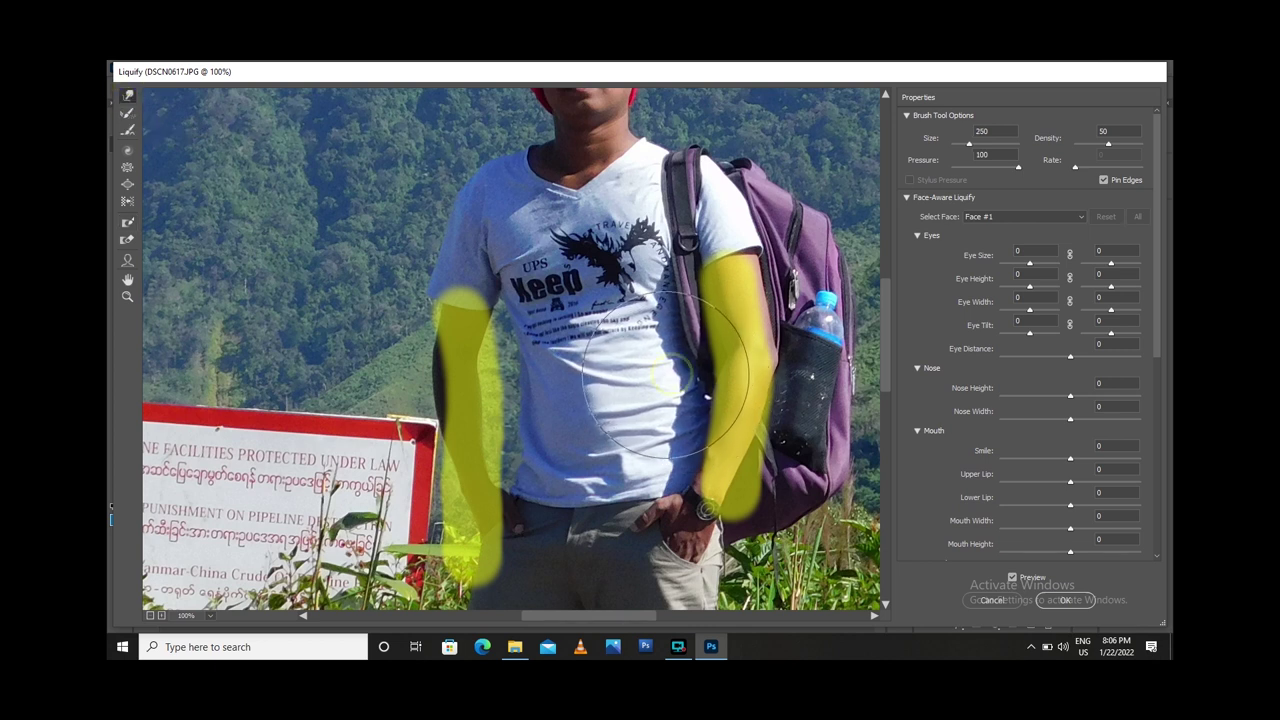
- Push the shirt's side gently inward with the Forward Warp brush at size 250, pressure 100
left_click_drag(671, 404, 669, 404)
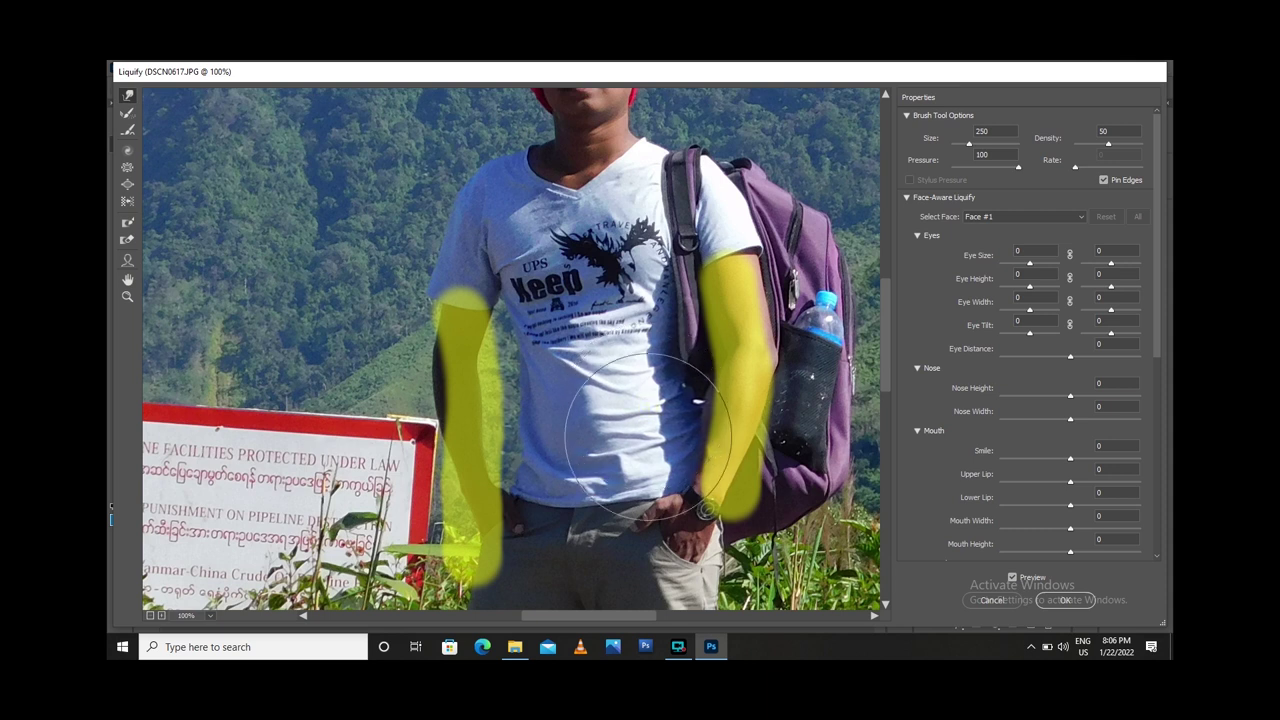
scroll(645, 400, "down", 2)
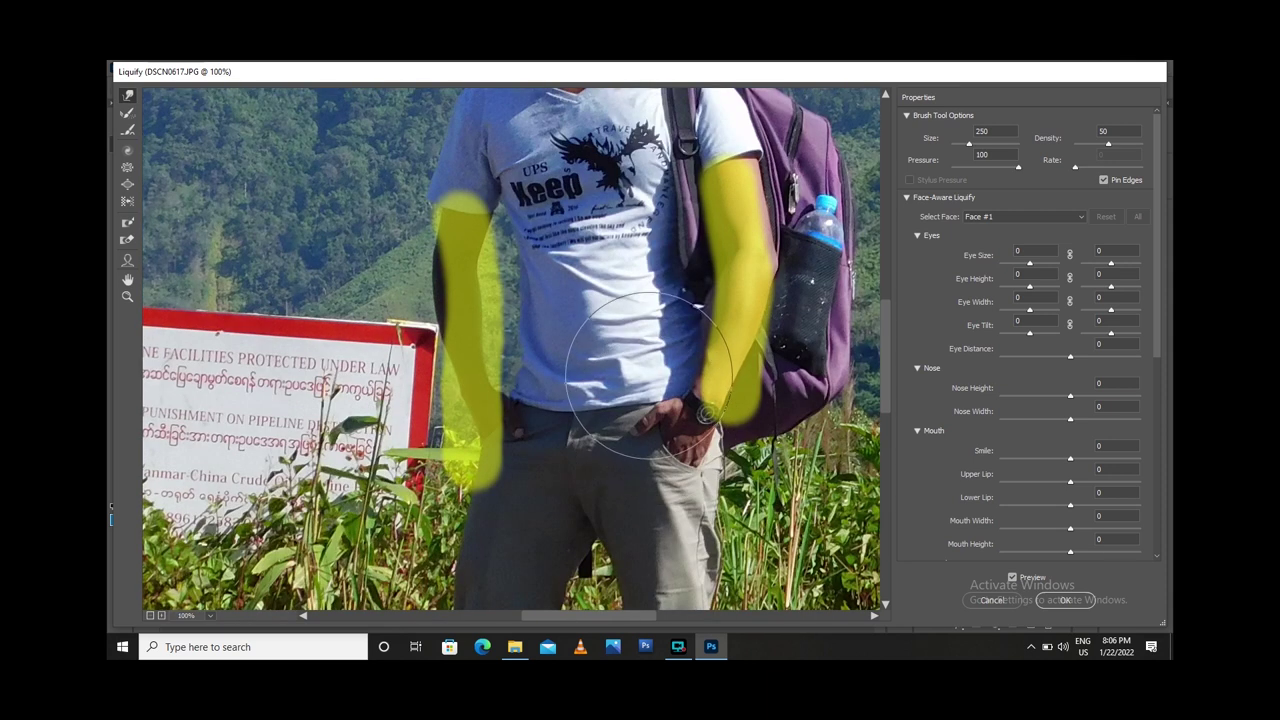
- Freeze a strip down the shirt's left side and test a warp on the shirt front
left_click(127, 222)
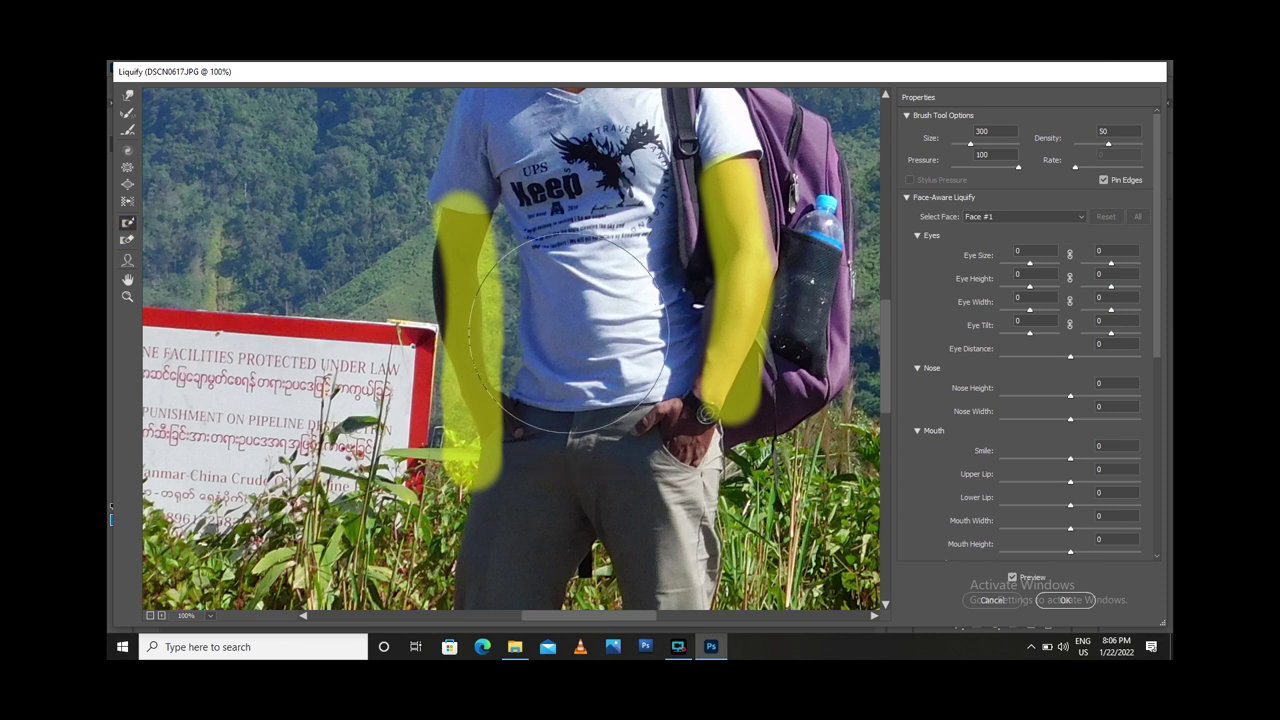
key("bracketleft")
key("bracketleft")
key("bracketleft")
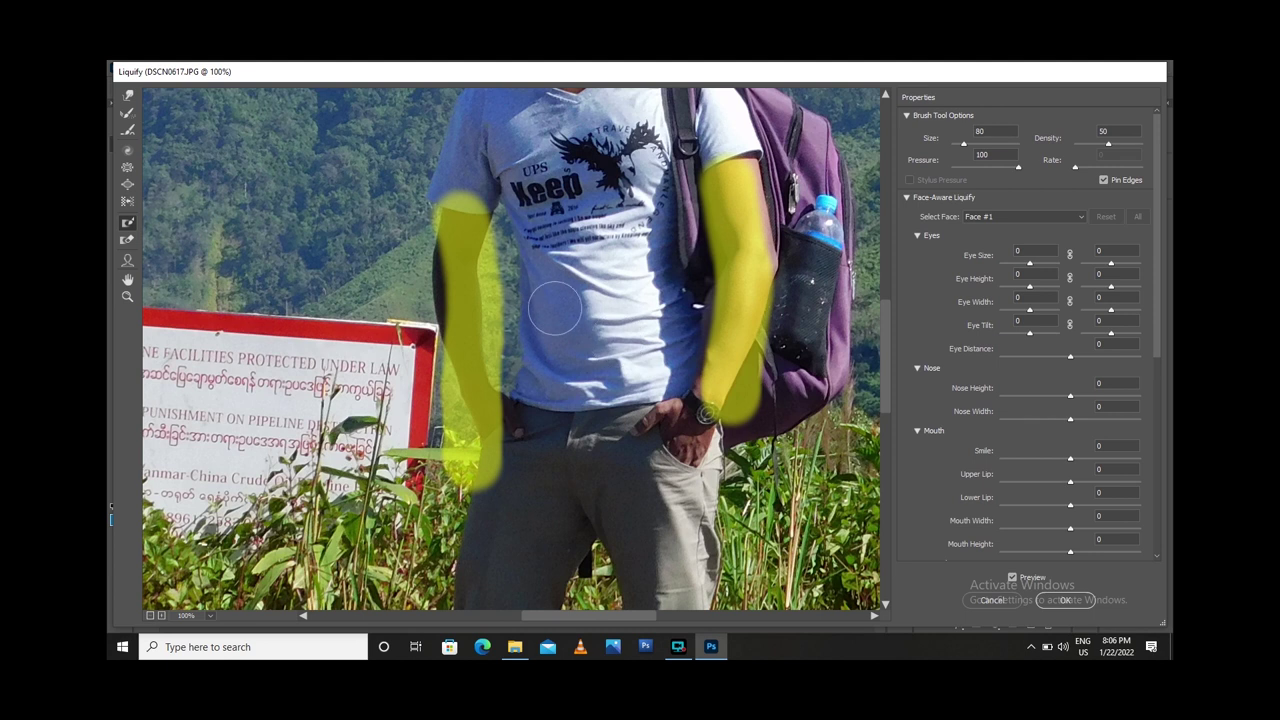
left_click_drag(541, 263, 562, 377)
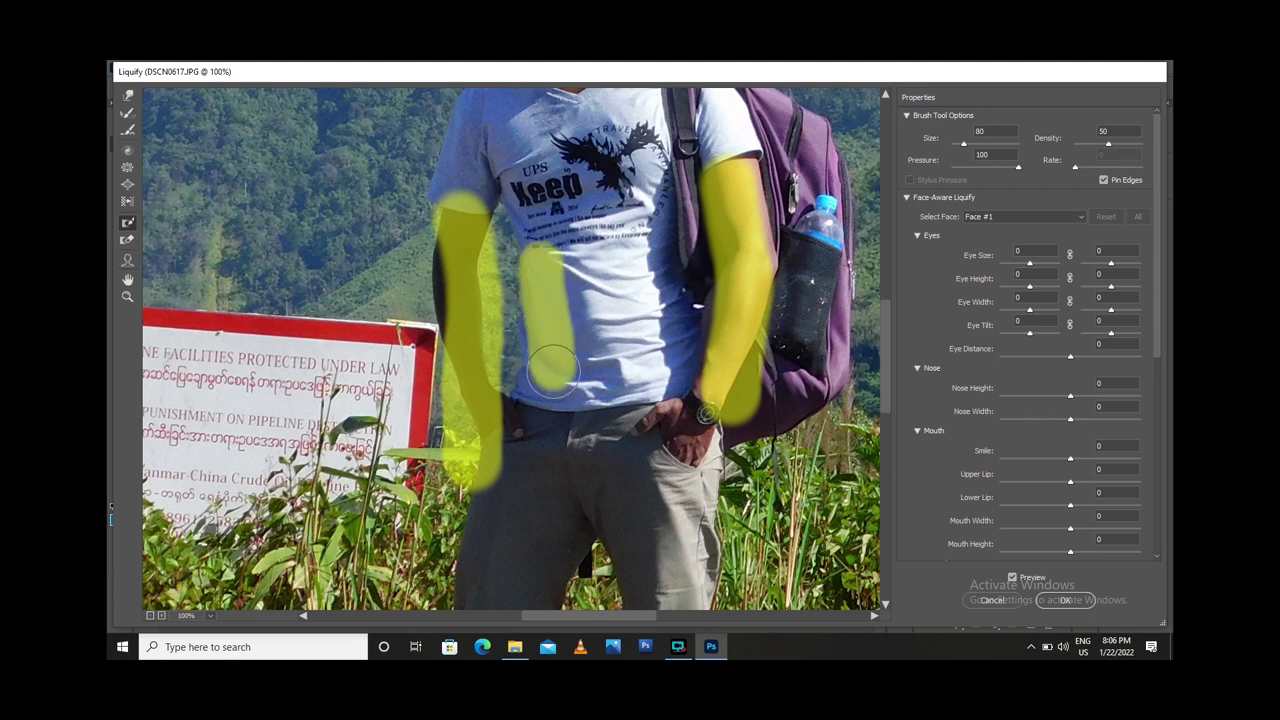
left_click(128, 95)
key("bracketleft")
key("bracketleft")
key("bracketleft")
key("bracketright")
key("bracketright")
key("bracketright")
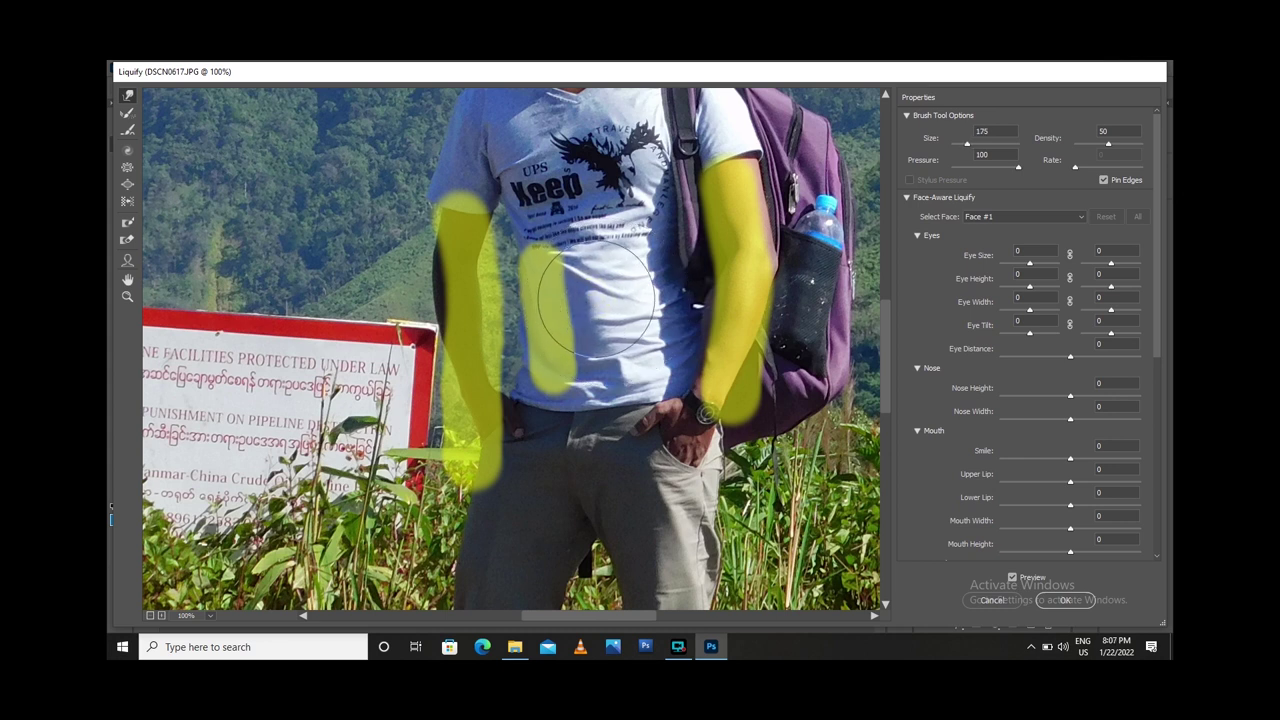
left_click_drag(591, 298, 593, 330)
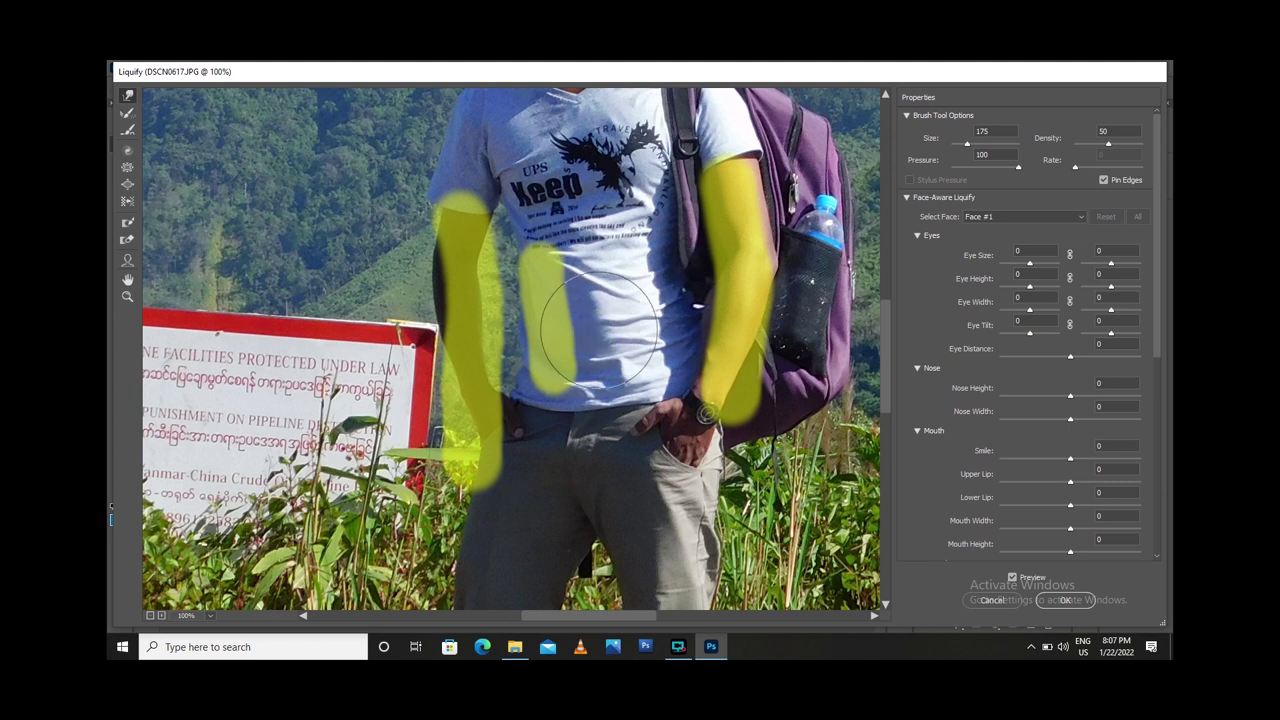
- Freeze a second strip down the shirt front, finishing with brush size 100
left_click(129, 242)
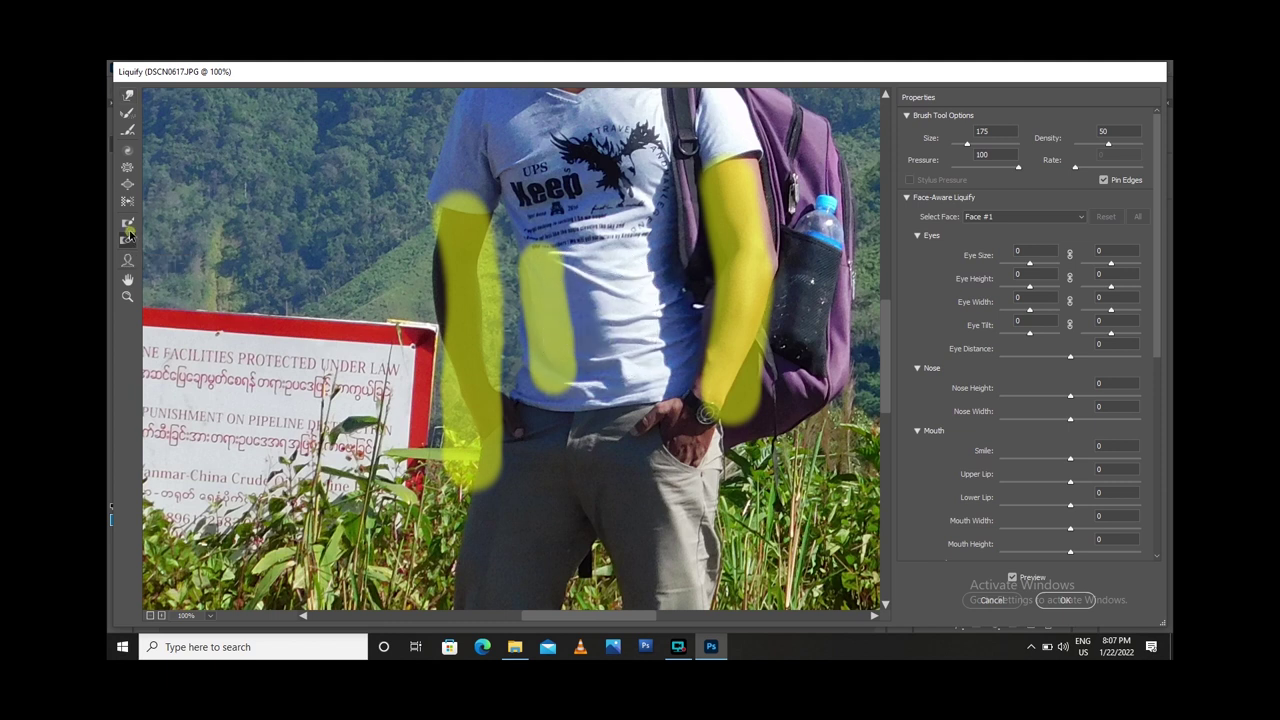
key("bracketleft")
key("bracketleft")
key("bracketleft")
left_click(127, 222)
left_click_drag(640, 265, 642, 371)
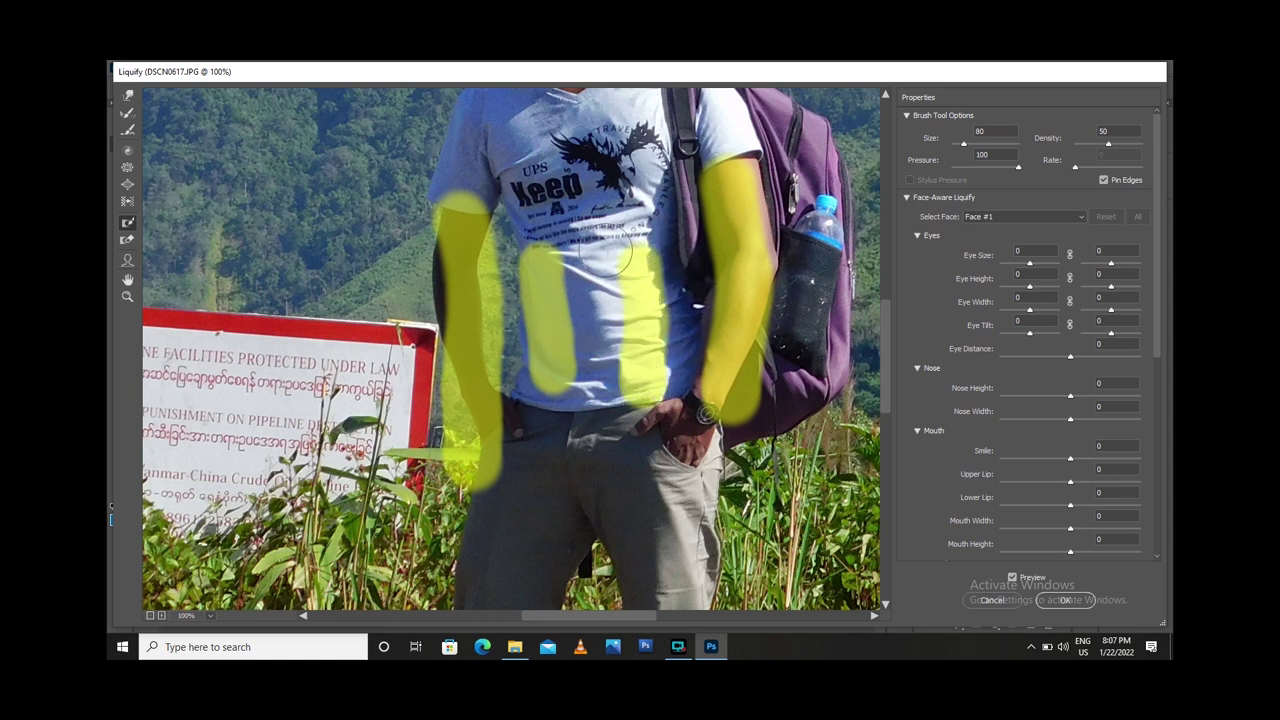
left_click(128, 95)
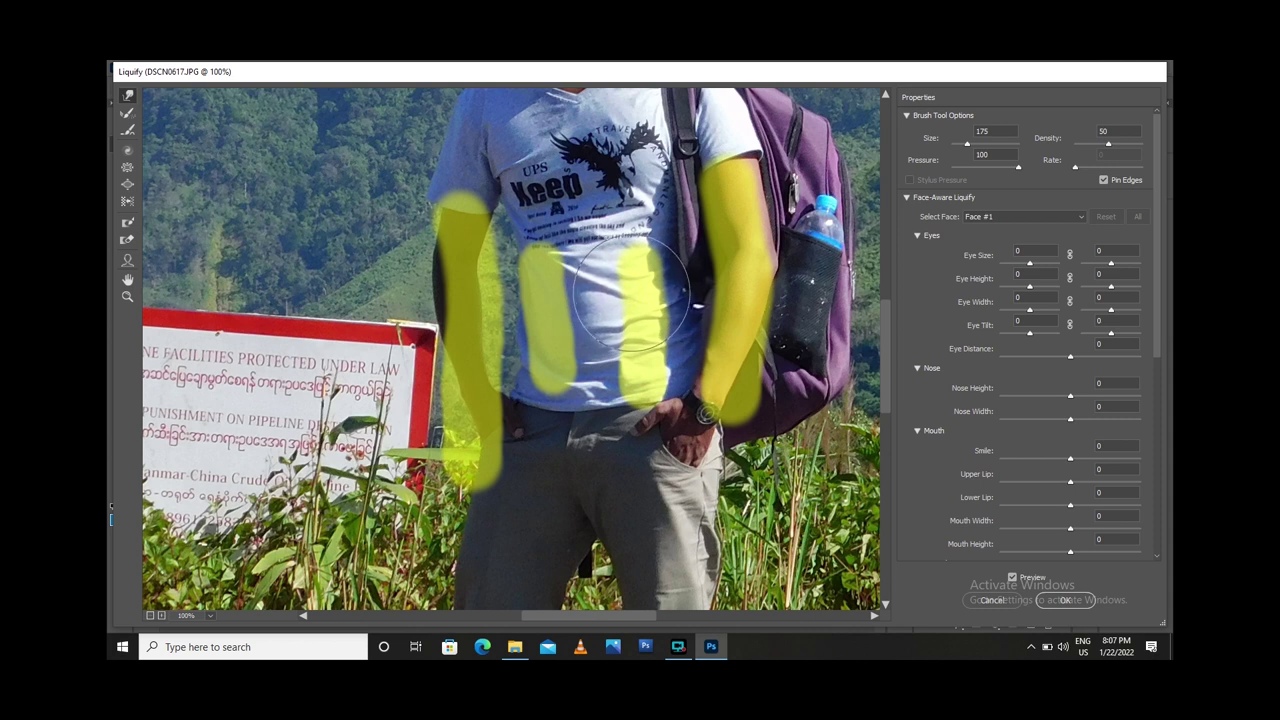
key("bracketleft")
key("bracketleft")
key("bracketleft")
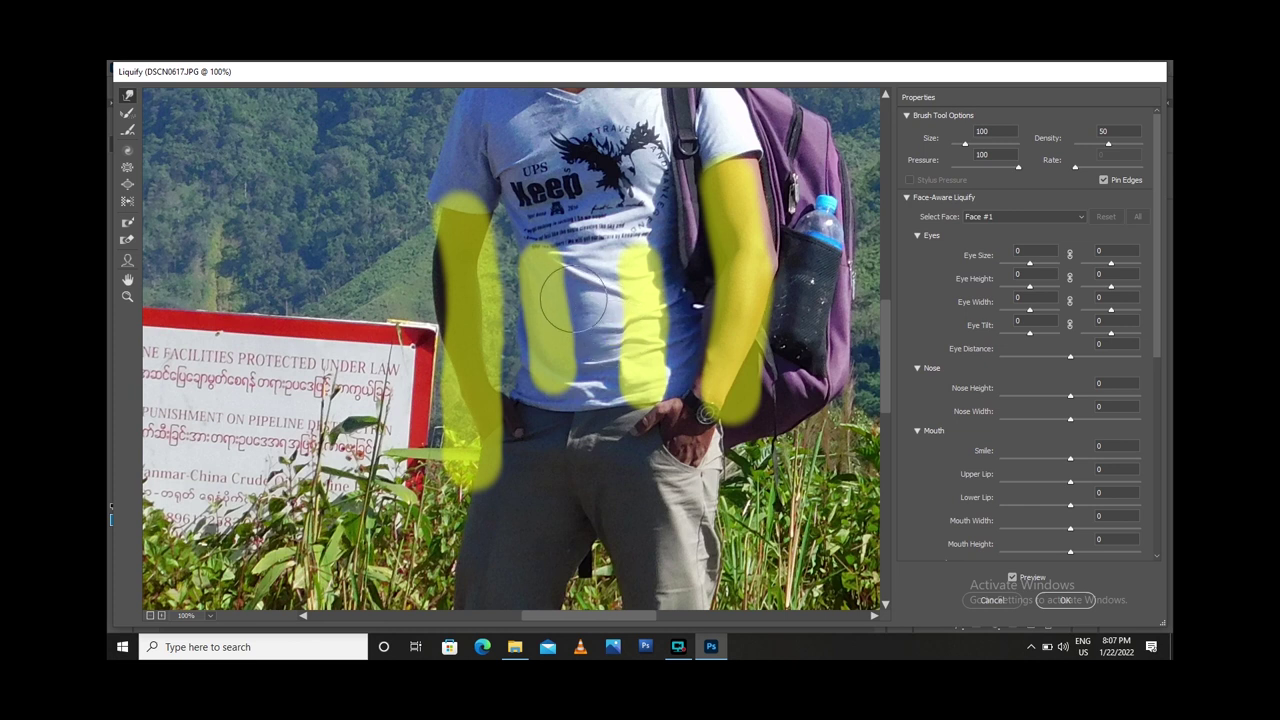
- Zoom out and freeze-mask the grass beside the right-hand trouser leg
scroll(690, 395, "up", 3)
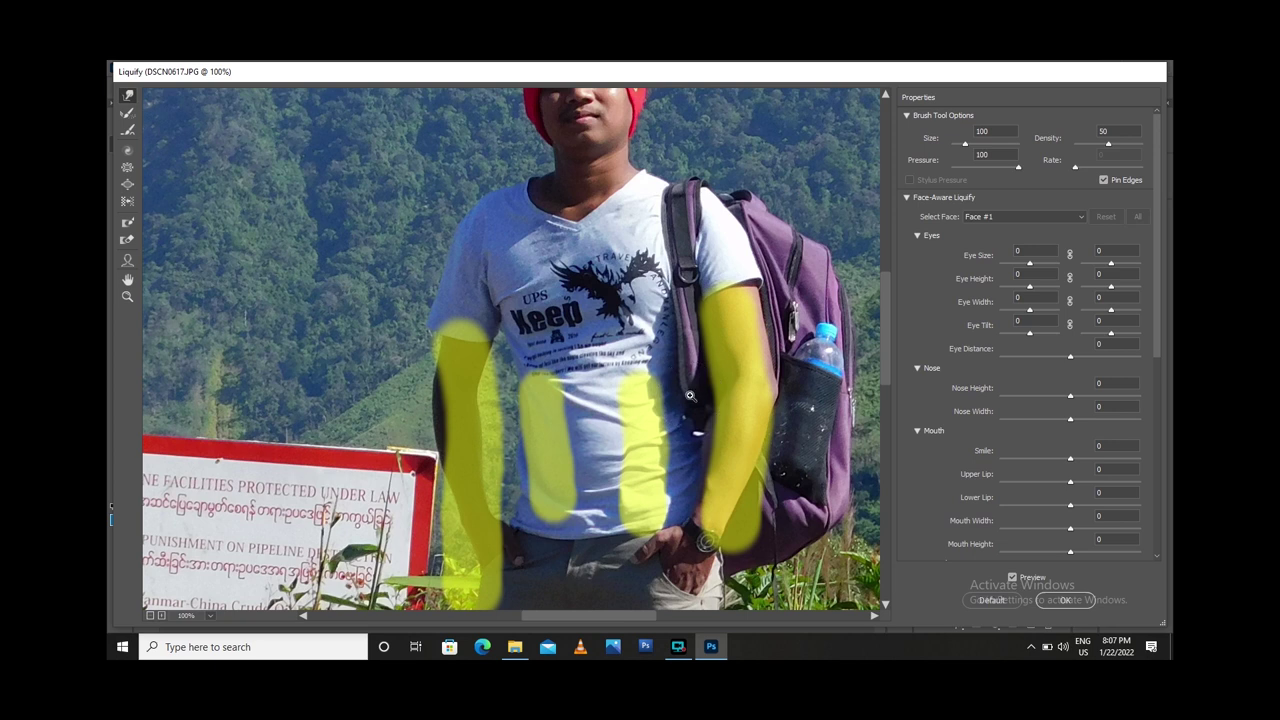
key("ctrl+minus")
scroll(690, 395, "down", 5)
key("bracketleft")
key("bracketleft")
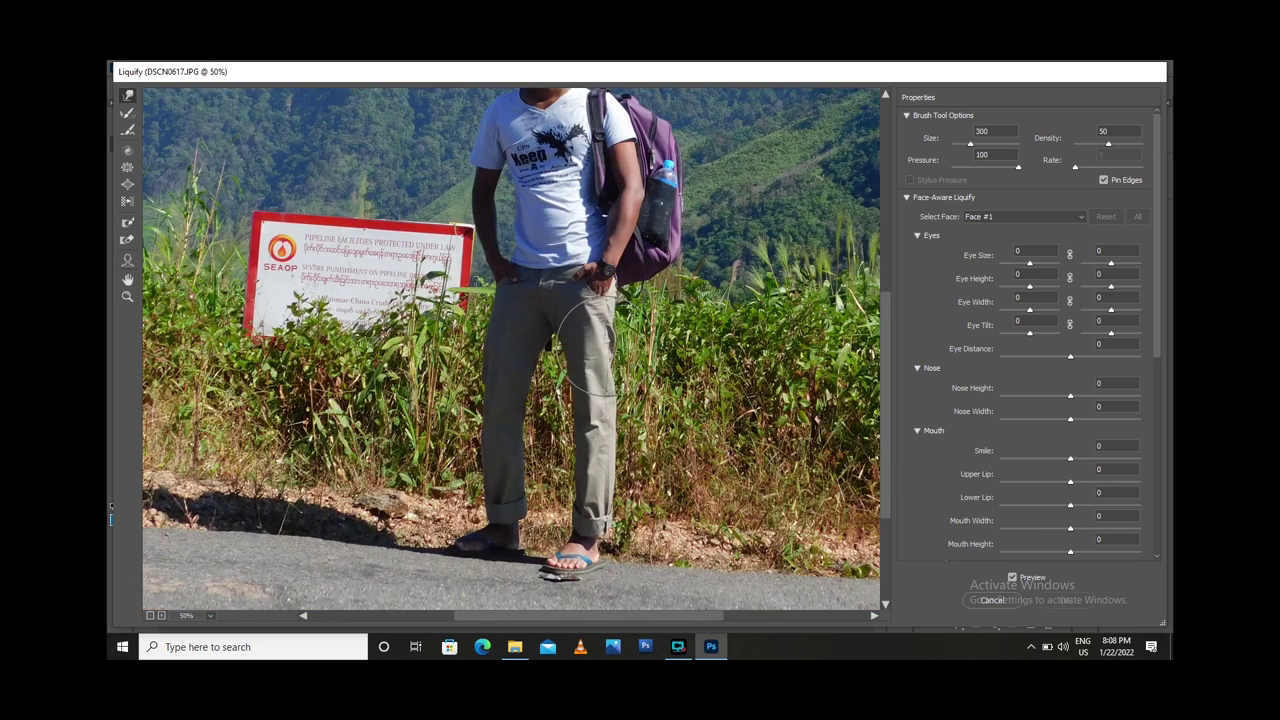
left_click(127, 222)
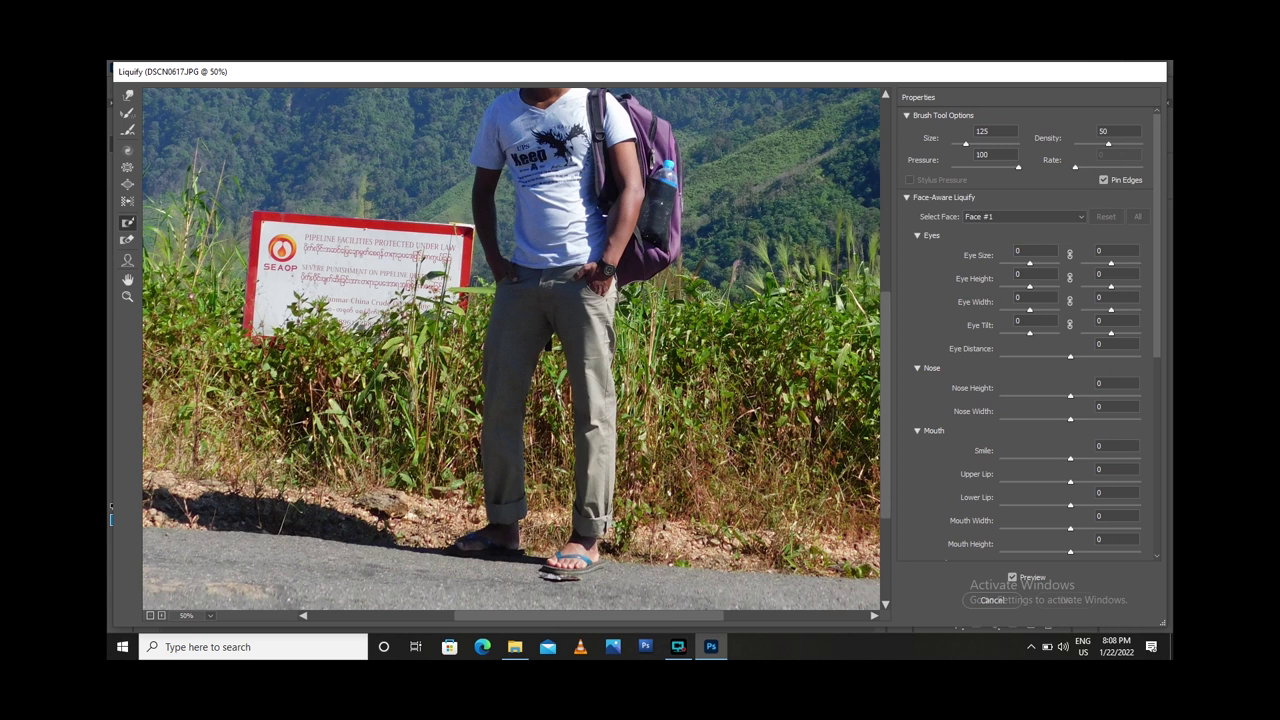
left_click_drag(637, 290, 640, 478)
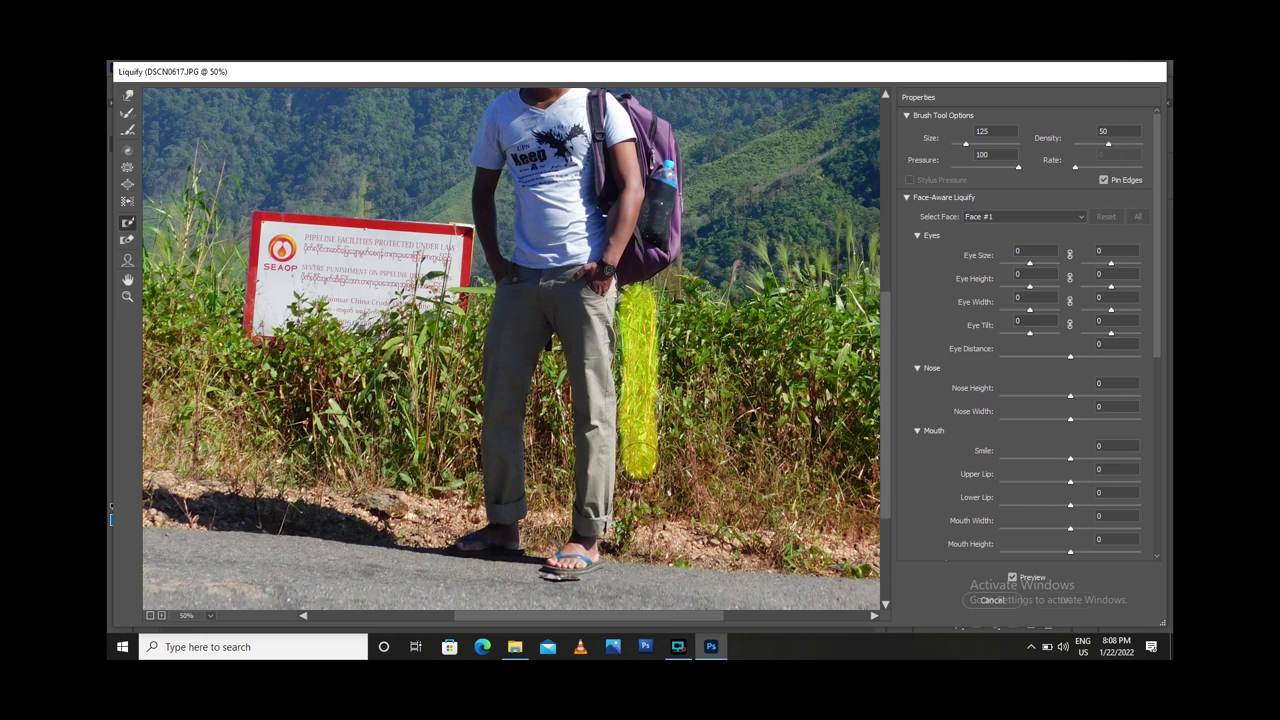
- Forward-warp the right-hand trouser leg slimmer, reducing the brush to size 150
left_click(128, 96)
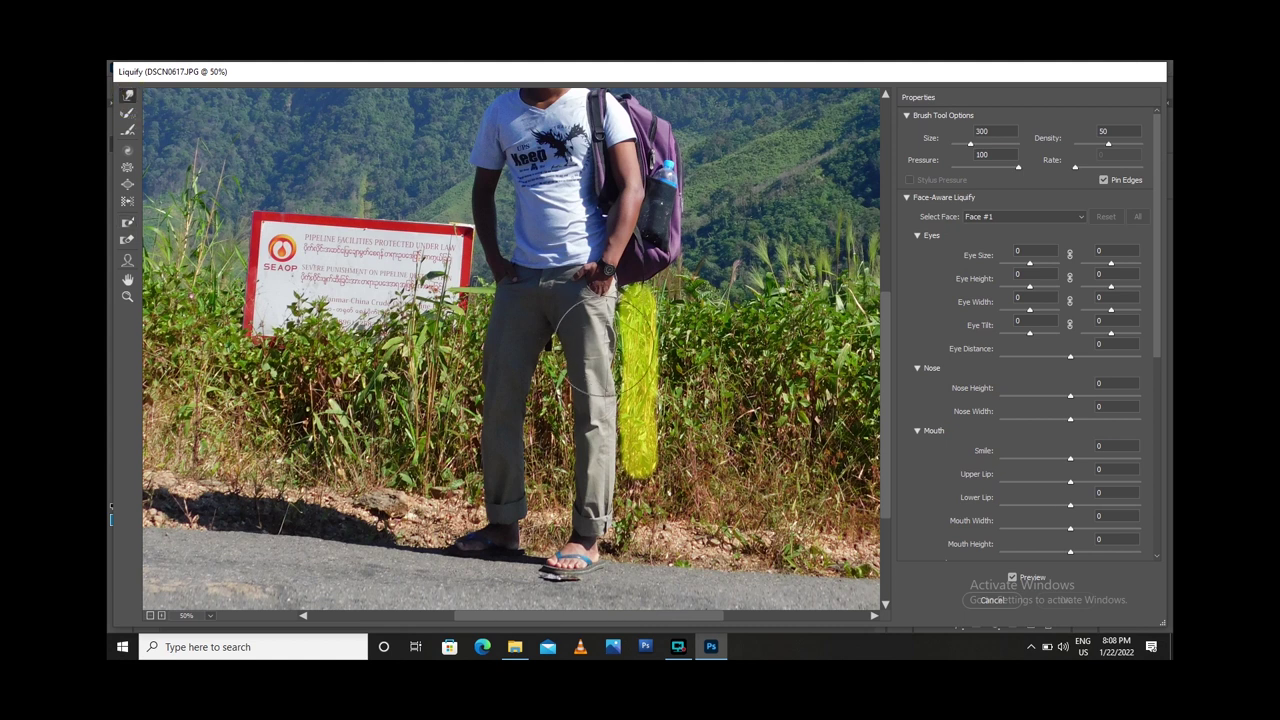
left_click(600, 339)
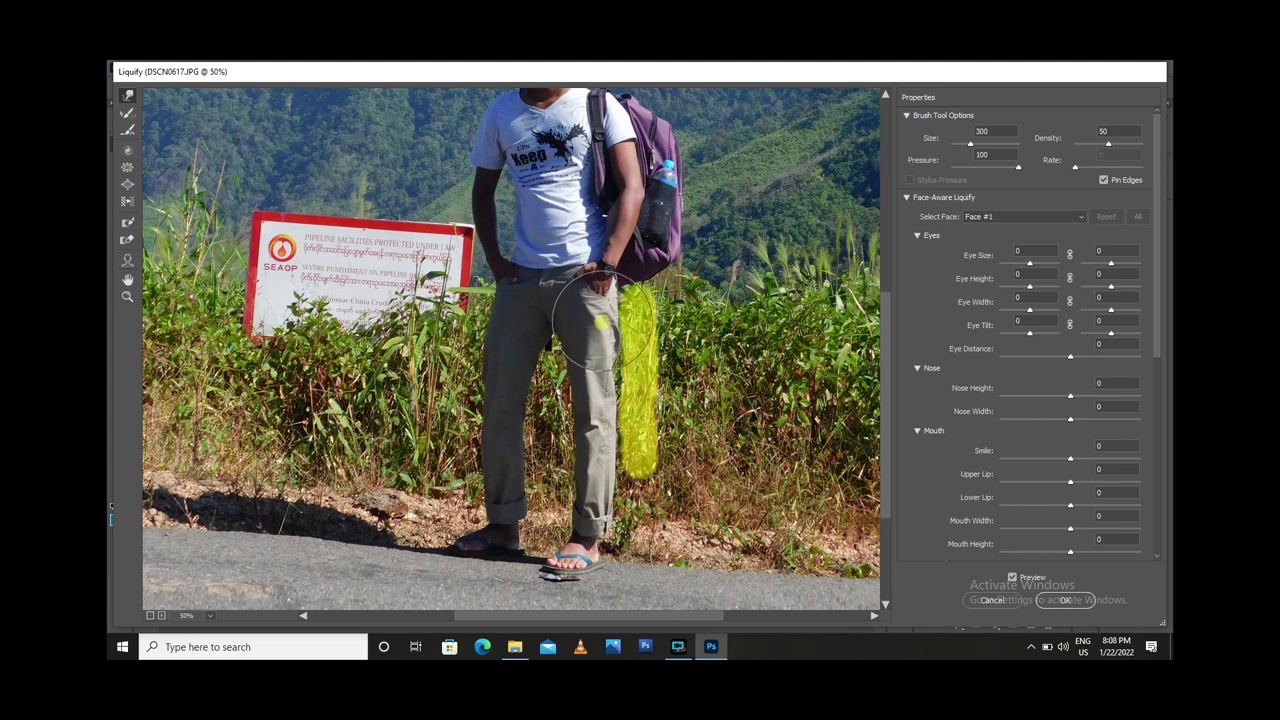
left_click(596, 322)
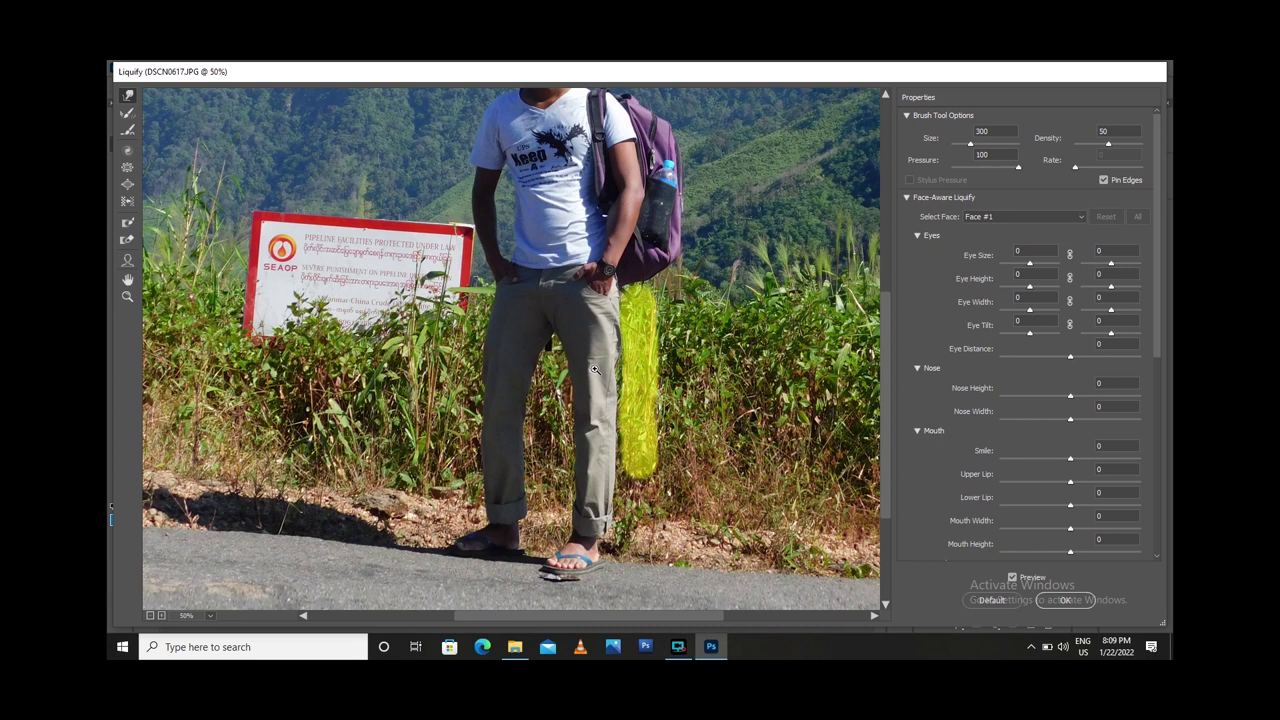
key("bracketleft")
key("bracketleft")
key("bracketleft")
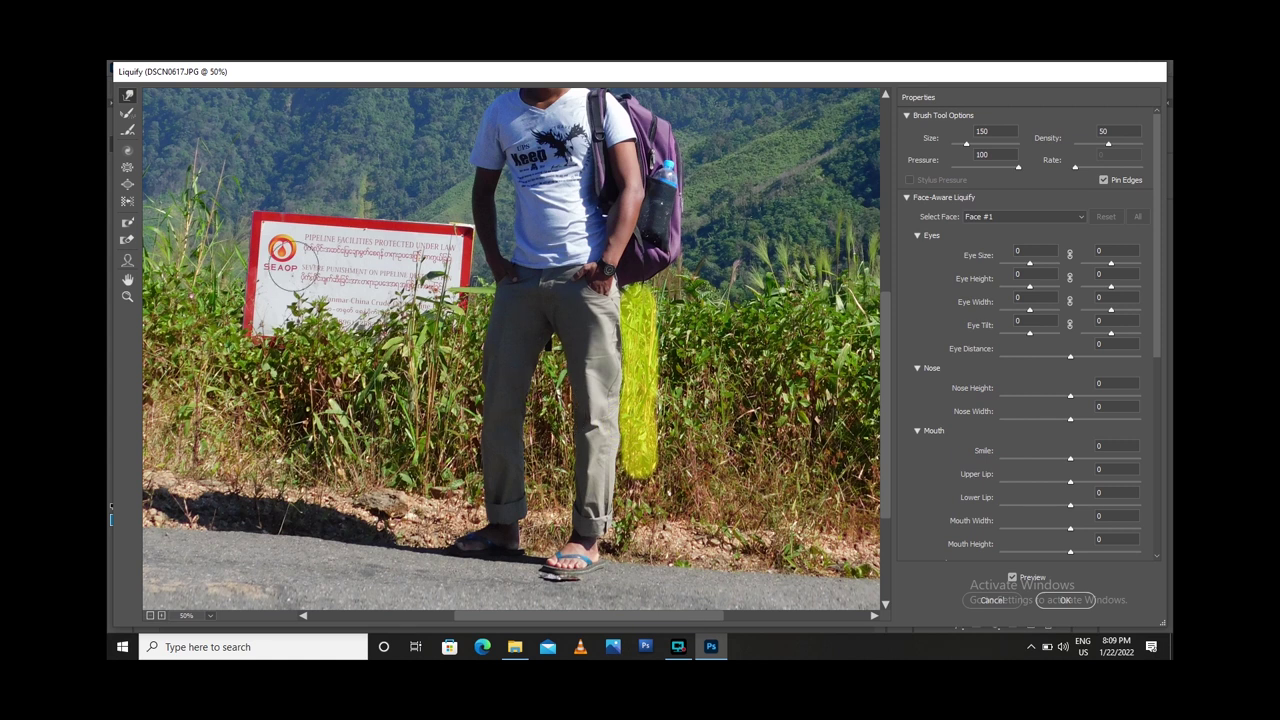
- Paint a Liquify freeze mask beside and down the man's left-hand leg
left_click(127, 222)
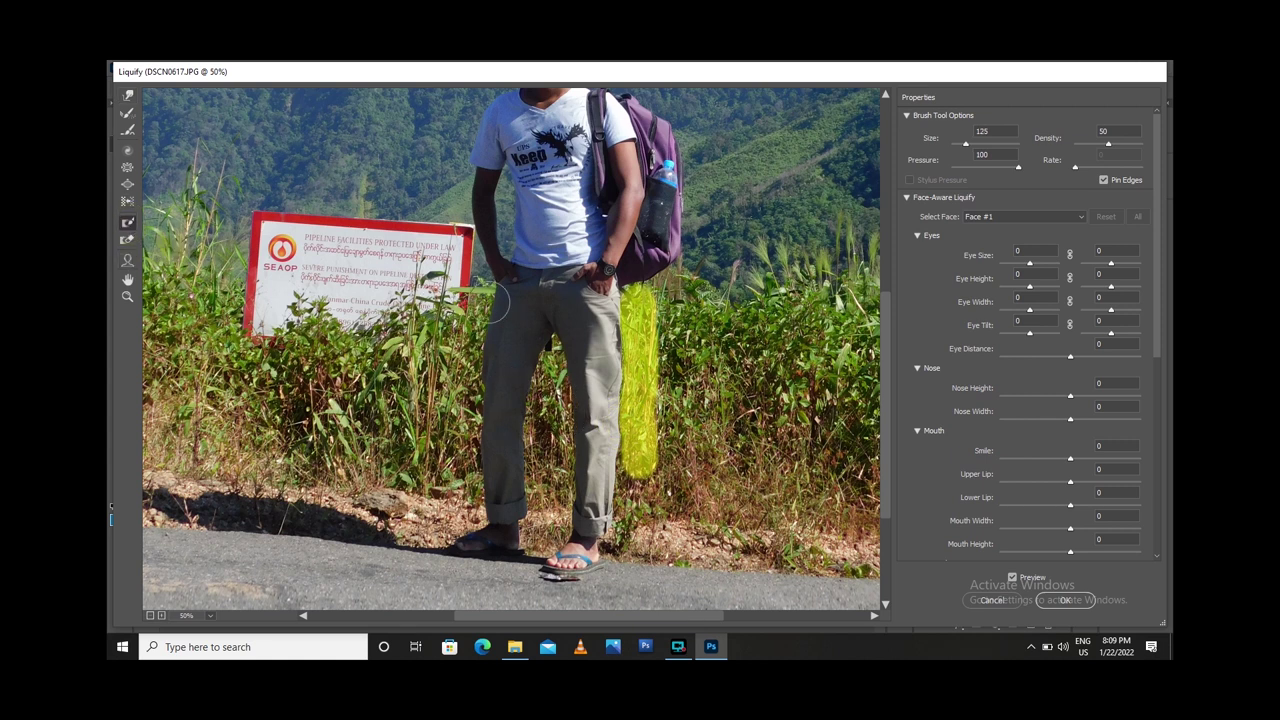
left_click(469, 279)
left_click_drag(469, 279, 455, 395)
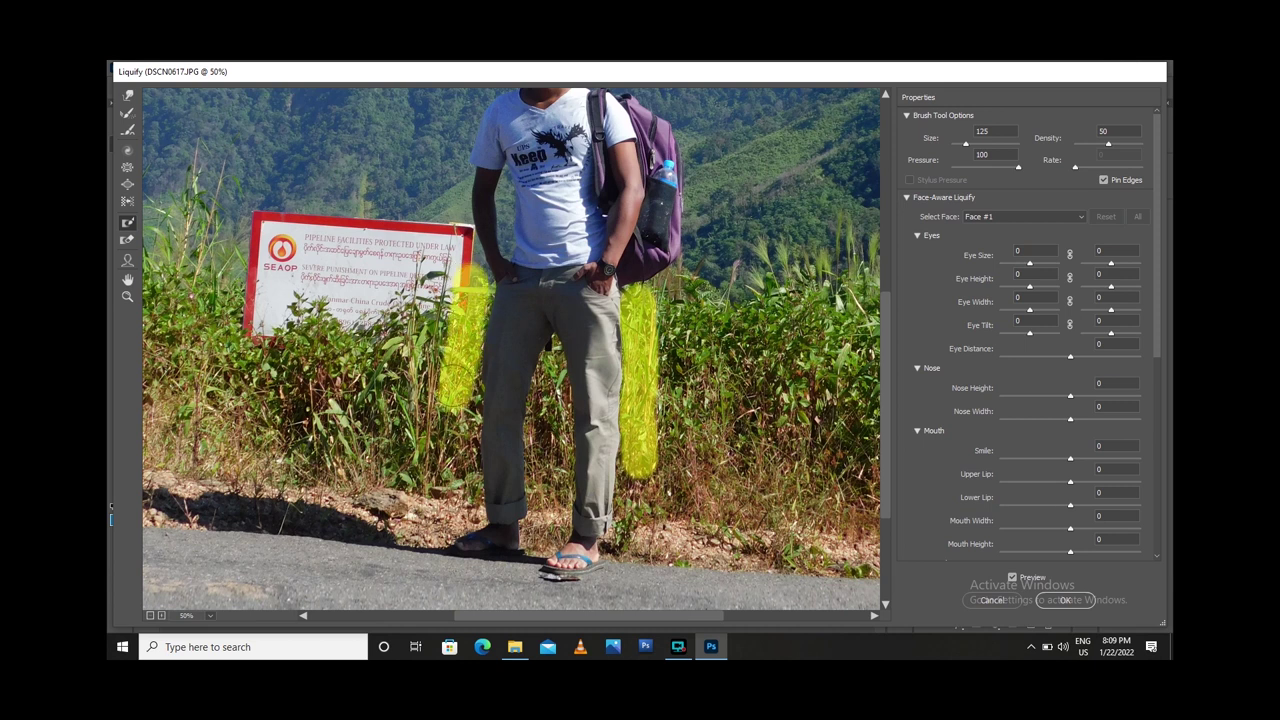
left_click(128, 94)
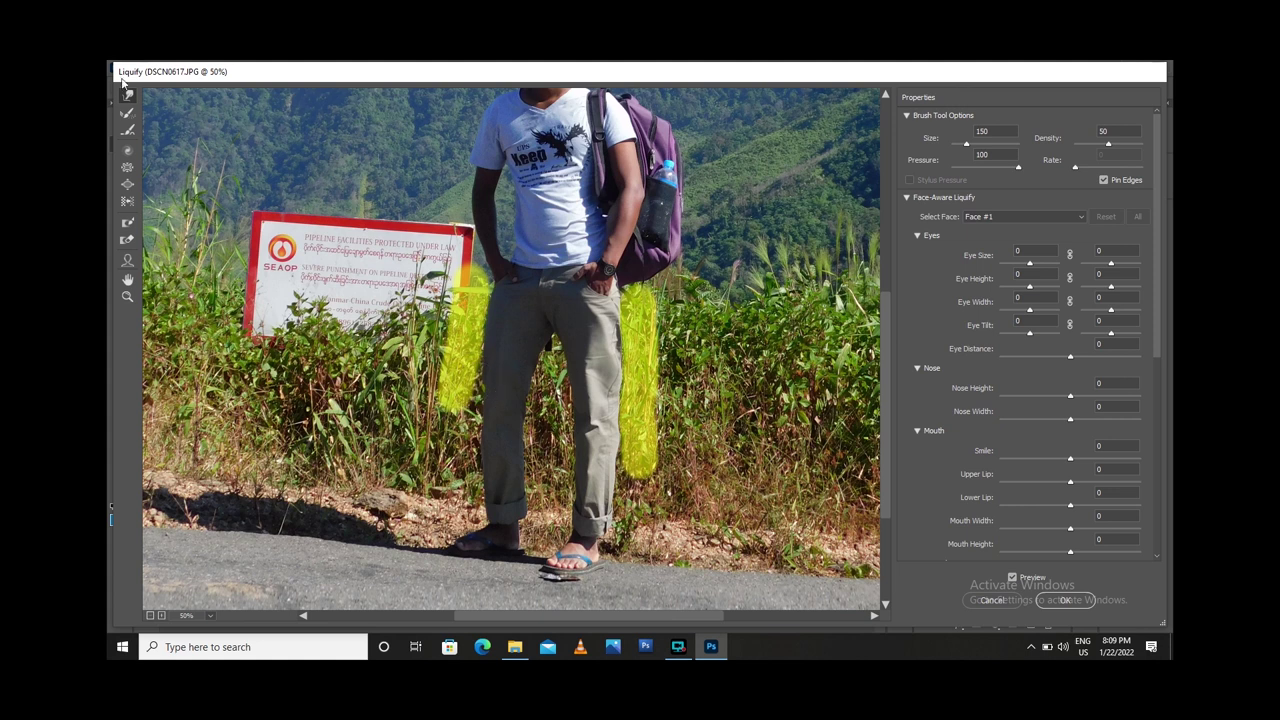
left_click(127, 222)
left_click_drag(452, 419, 458, 515)
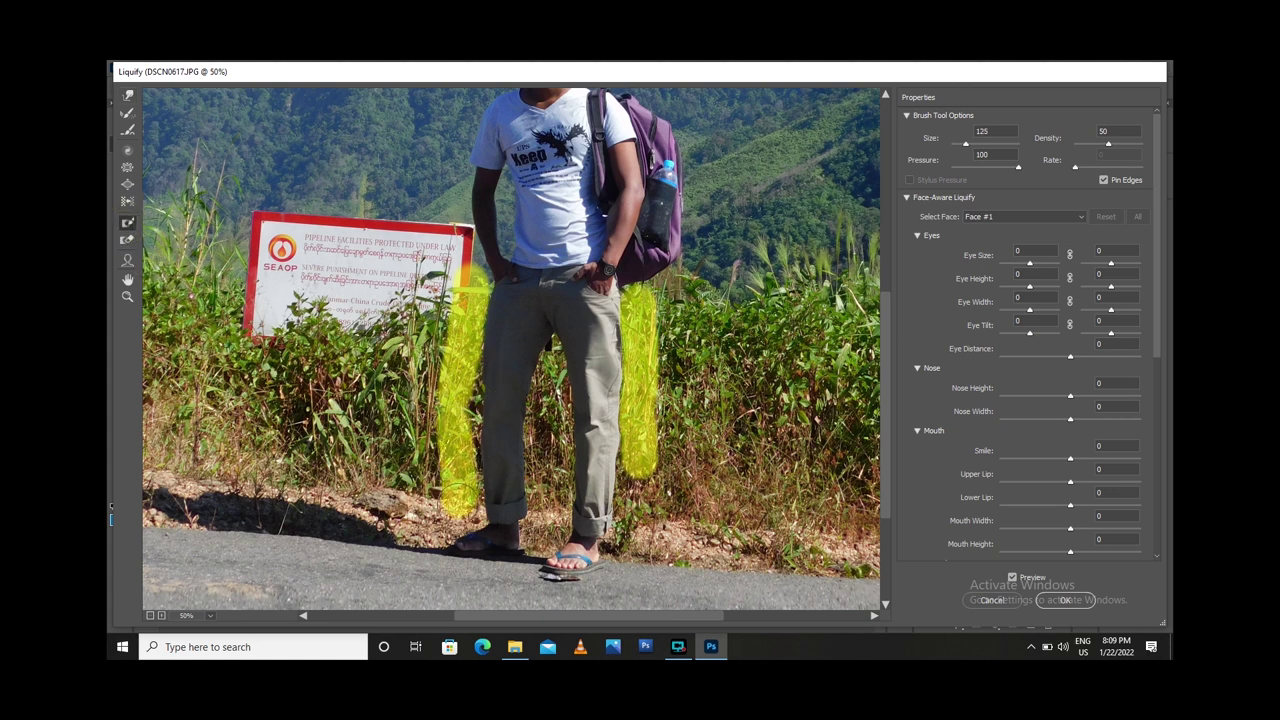
left_click(127, 95)
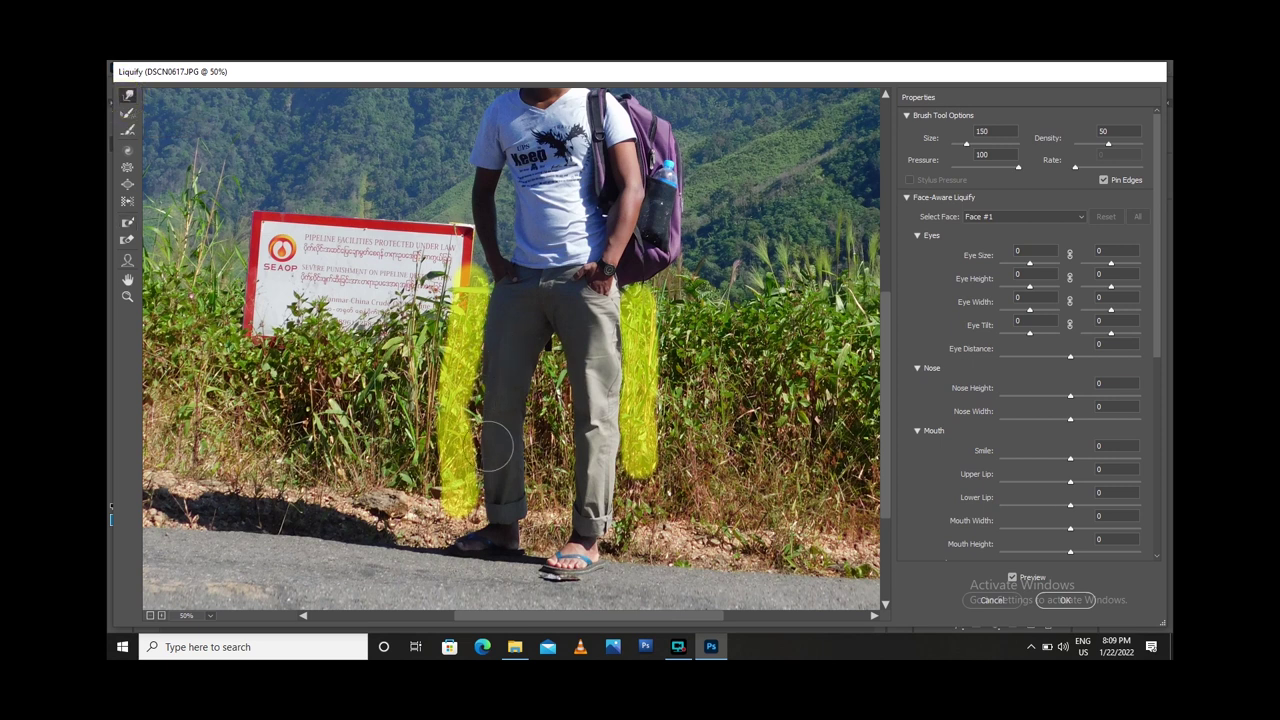
- Enlarge the brush to 250, freeze the man's inner leg, and commit the Liquify warp
key("bracketright")
key("bracketright")
key("bracketright")
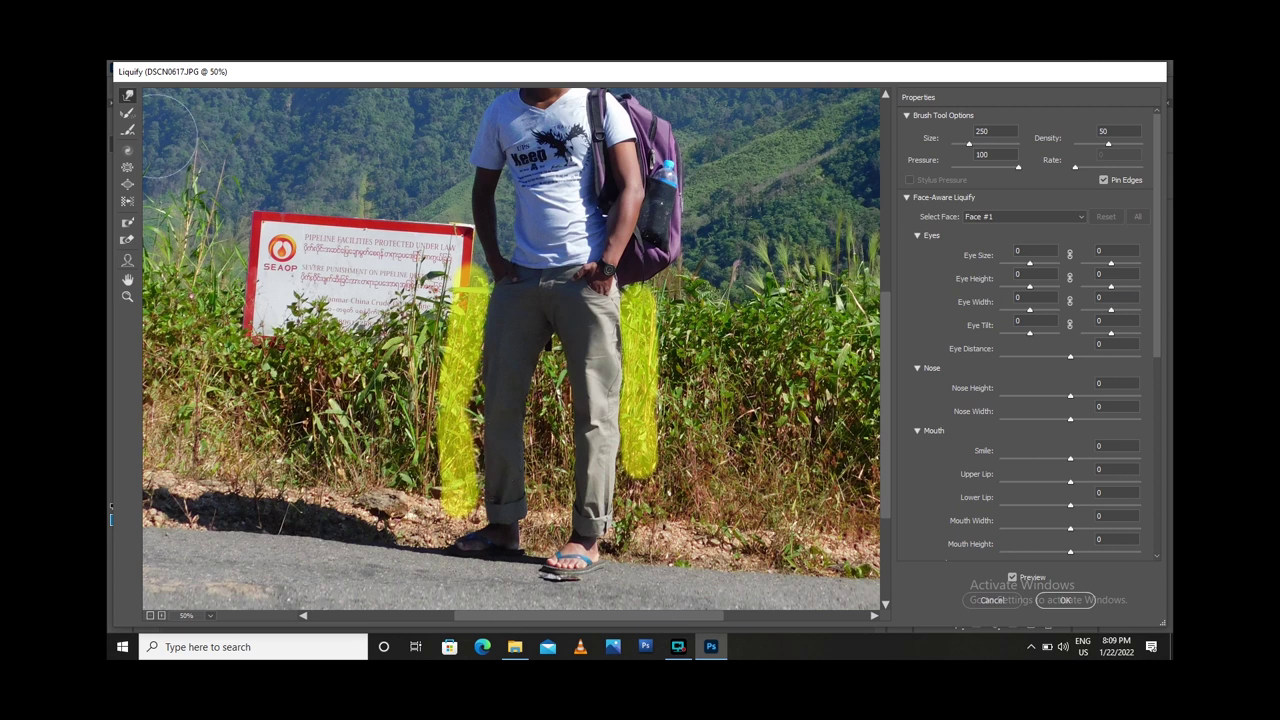
left_click(127, 222)
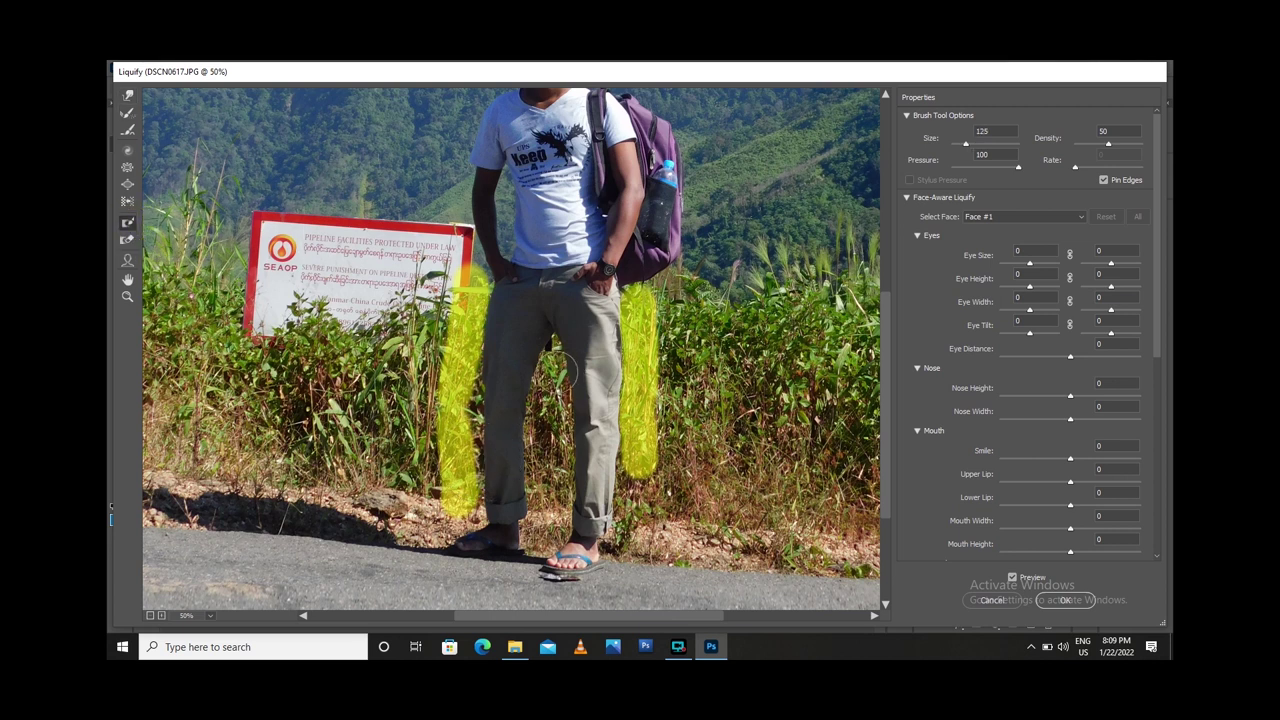
left_click_drag(557, 347, 546, 512)
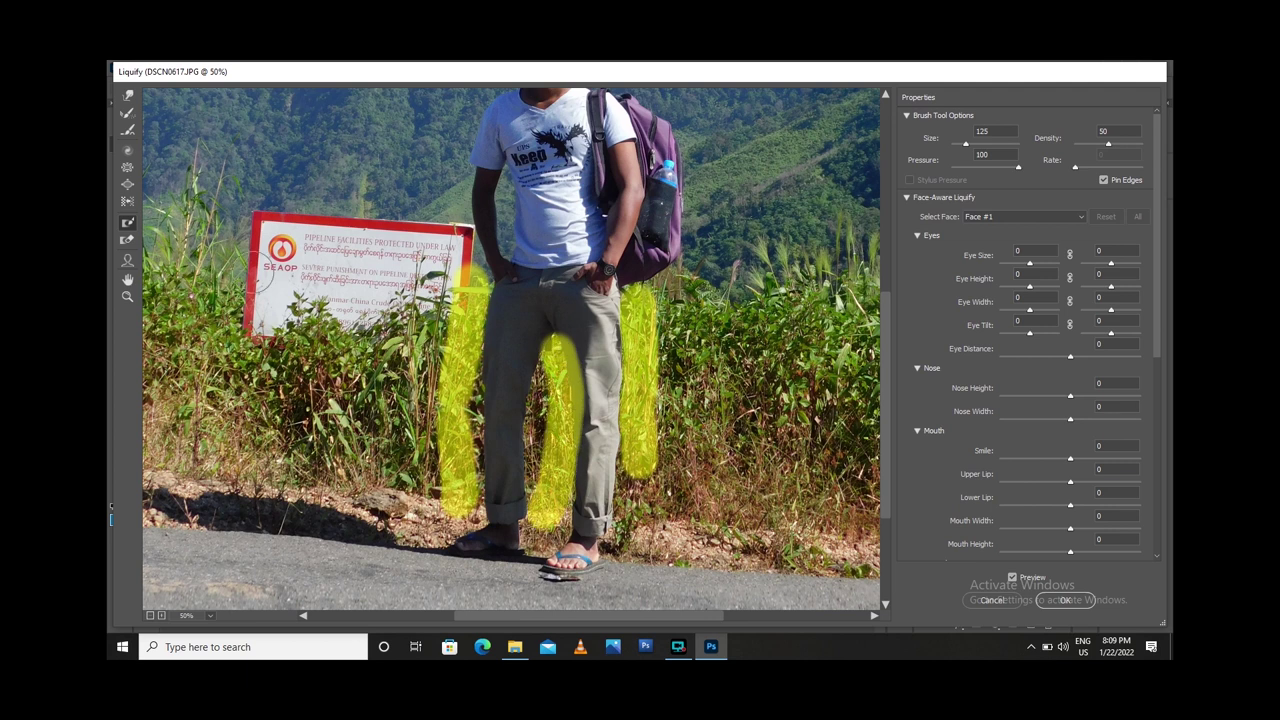
left_click_drag(552, 382, 544, 475)
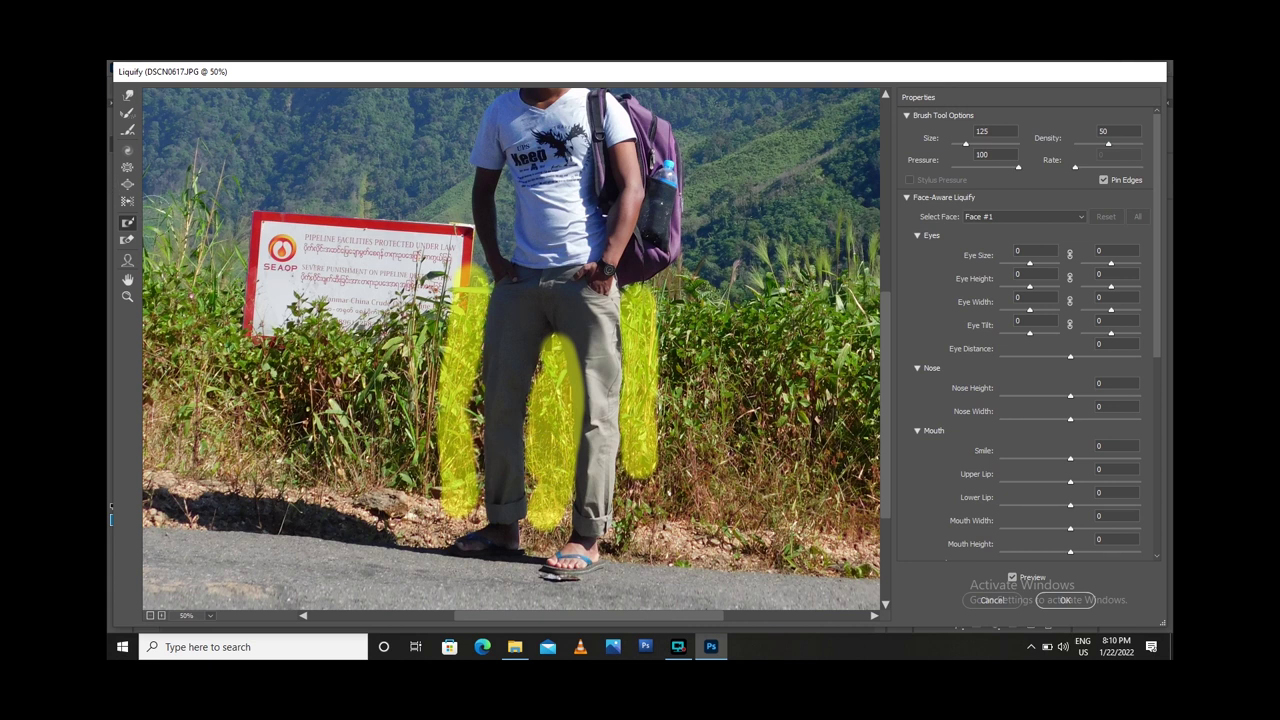
left_click(127, 95)
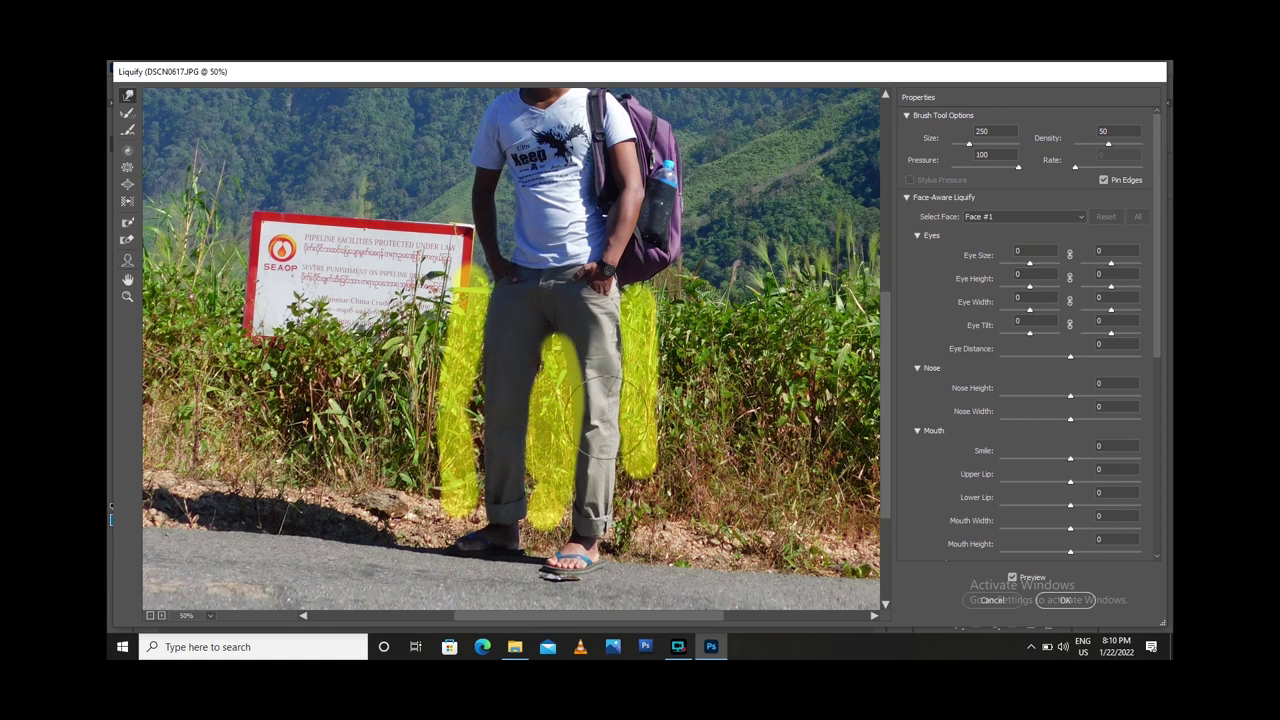
left_click(1065, 600)
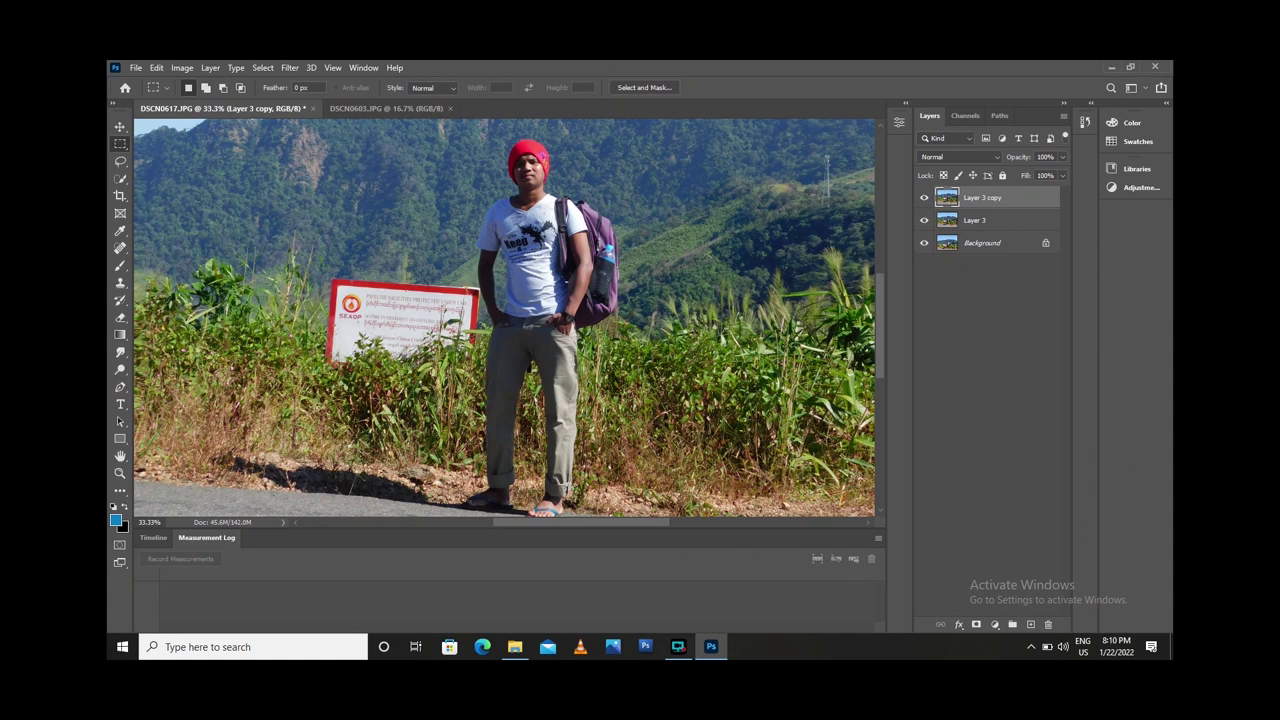
- Compare the leg edit by toggling Layer 3, then pick the Move tool and open the Edit menu
left_click(924, 220)
left_click(924, 220)
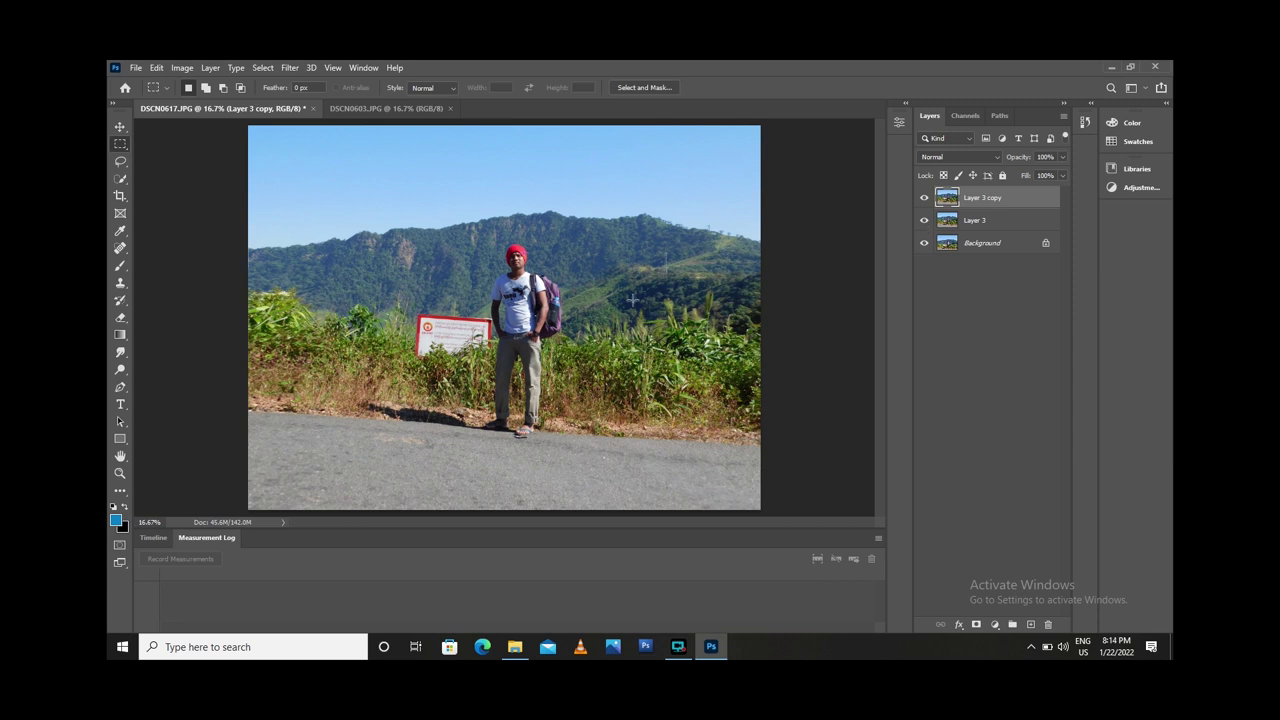
left_click(119, 128)
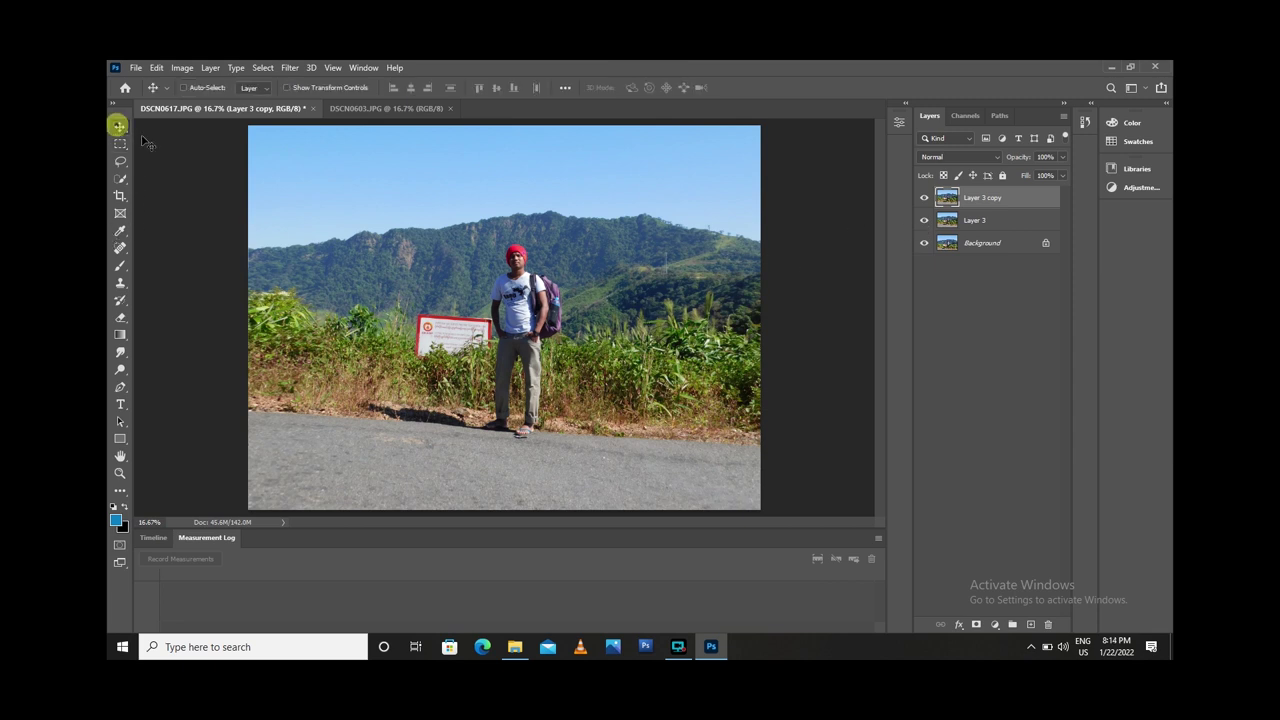
left_click(157, 68)
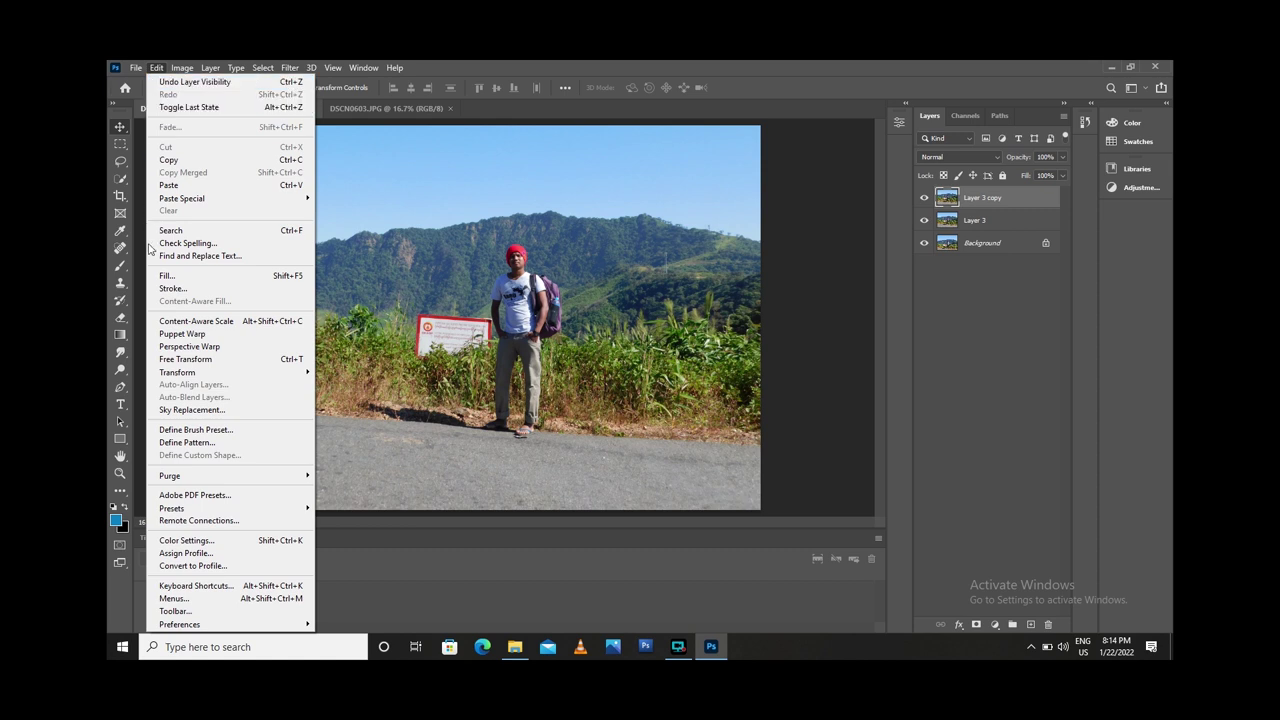
- Apply Sky Replacement with a blue cloudy Blue Skies preset, then compare by toggling the Sky layer
left_click(207, 413)
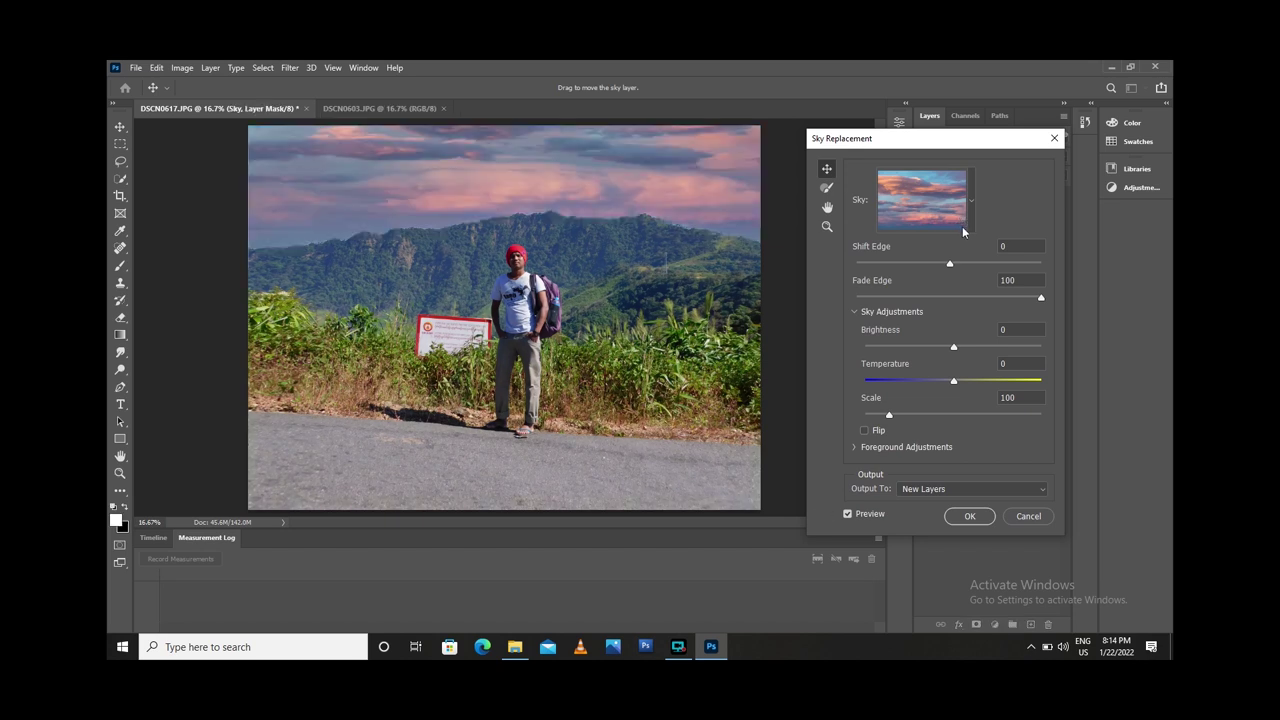
left_click(968, 202)
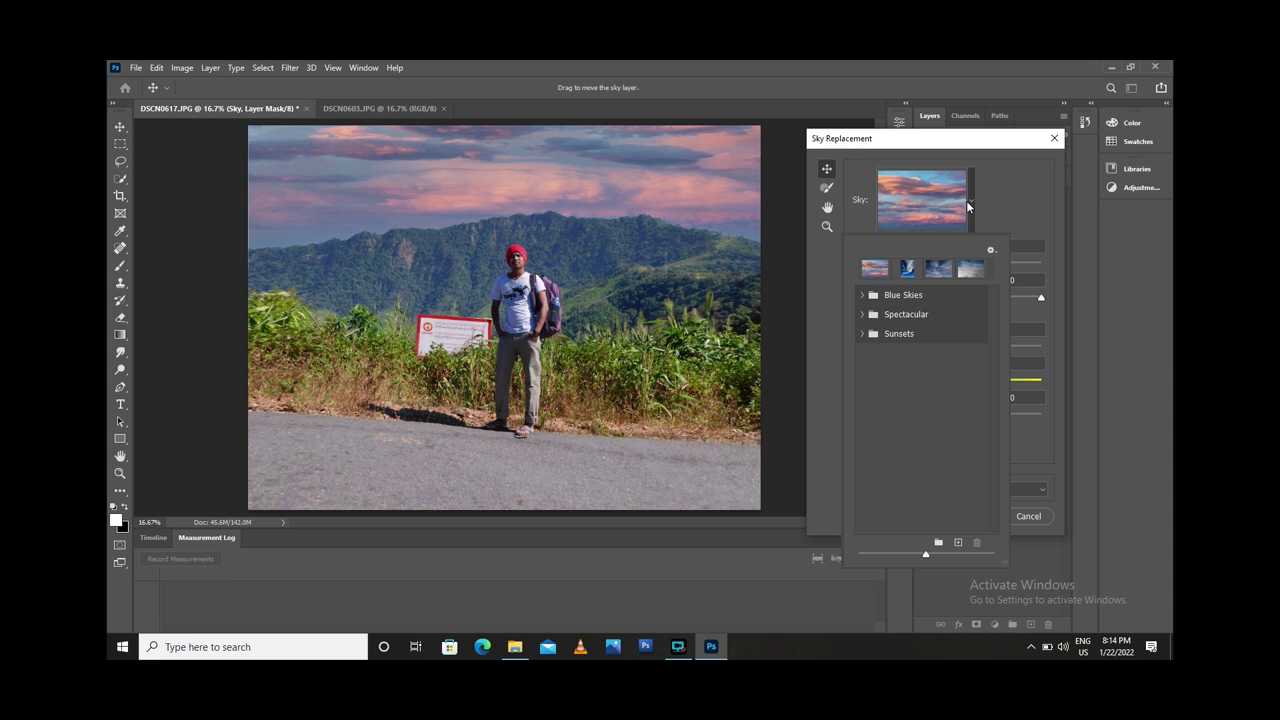
left_click(862, 295)
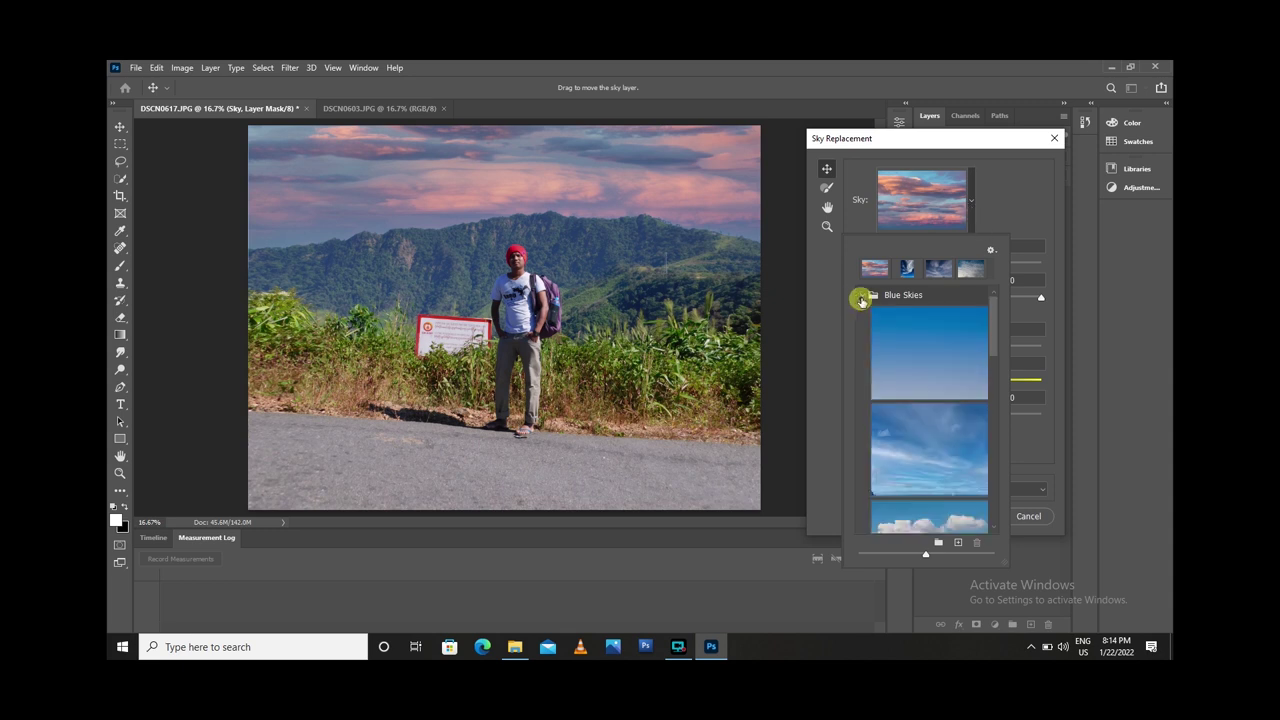
left_click(928, 450)
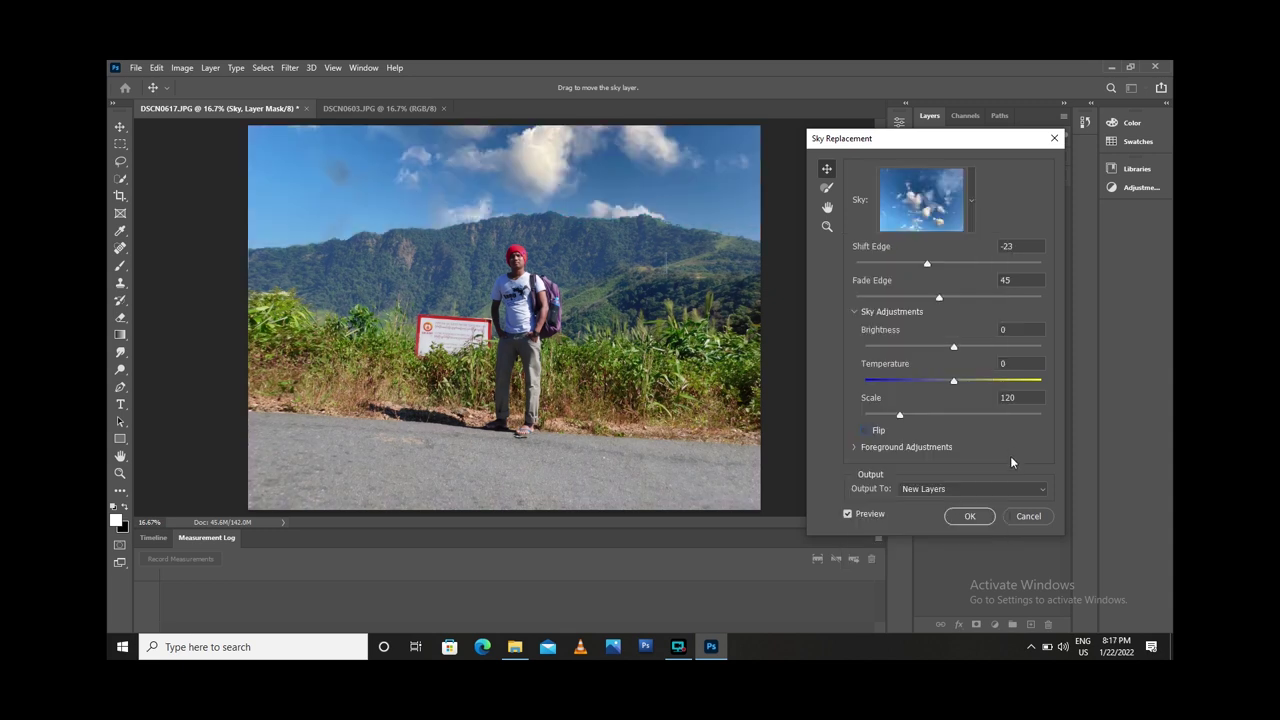
left_click(970, 516)
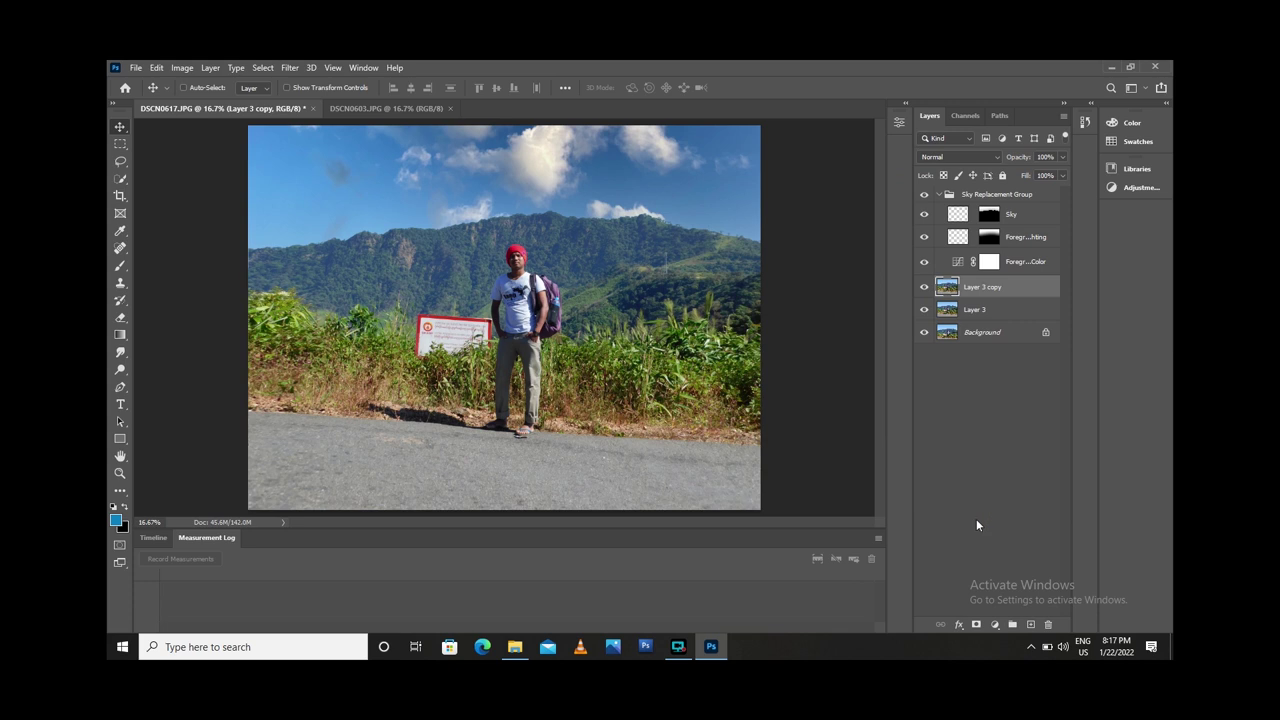
left_click(924, 215)
left_click(924, 216)
- Hide Foreground Color, collapse the Sky Replacement Group, and stamp visible layers into Layer 4
left_click(925, 240)
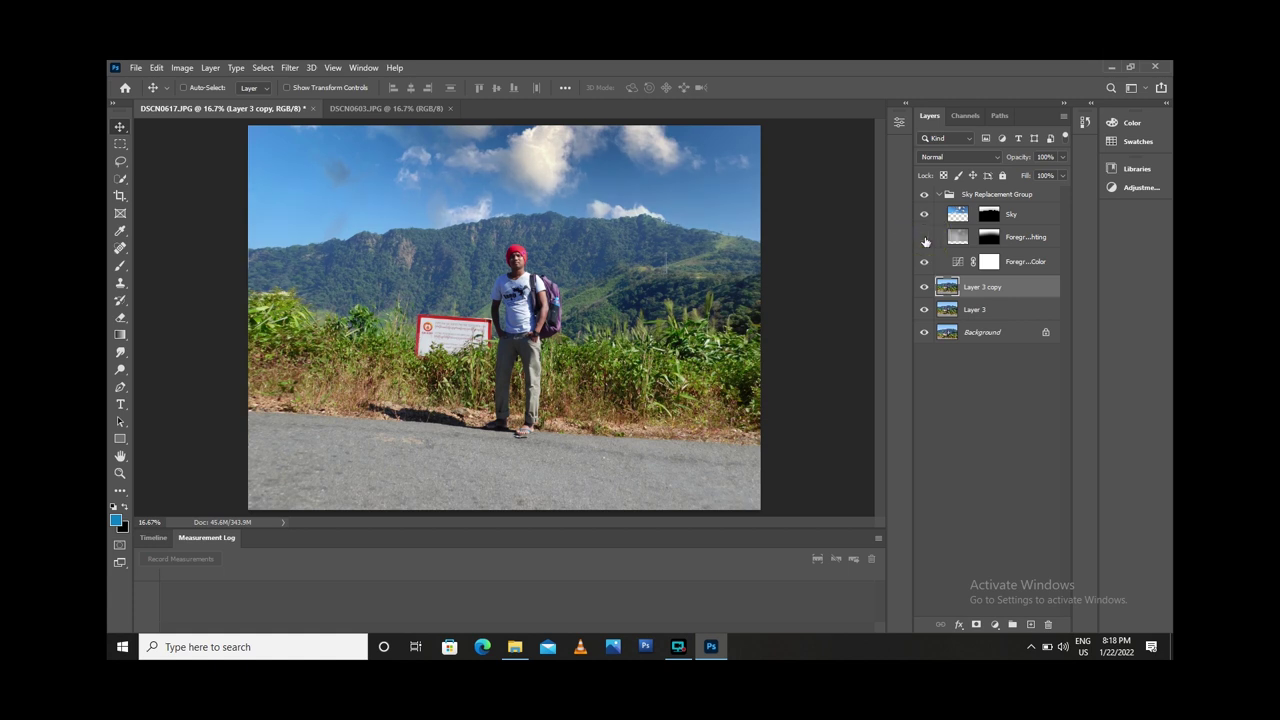
left_click(925, 241)
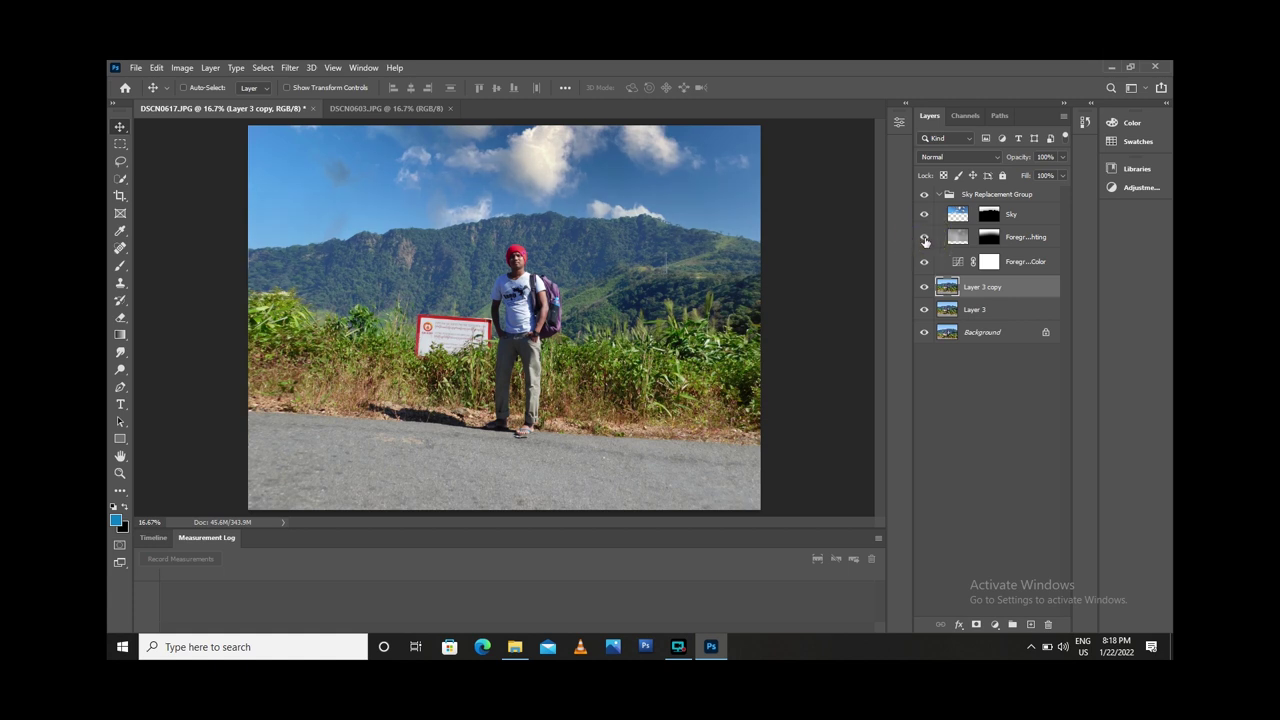
left_click(924, 262)
left_click(940, 196)
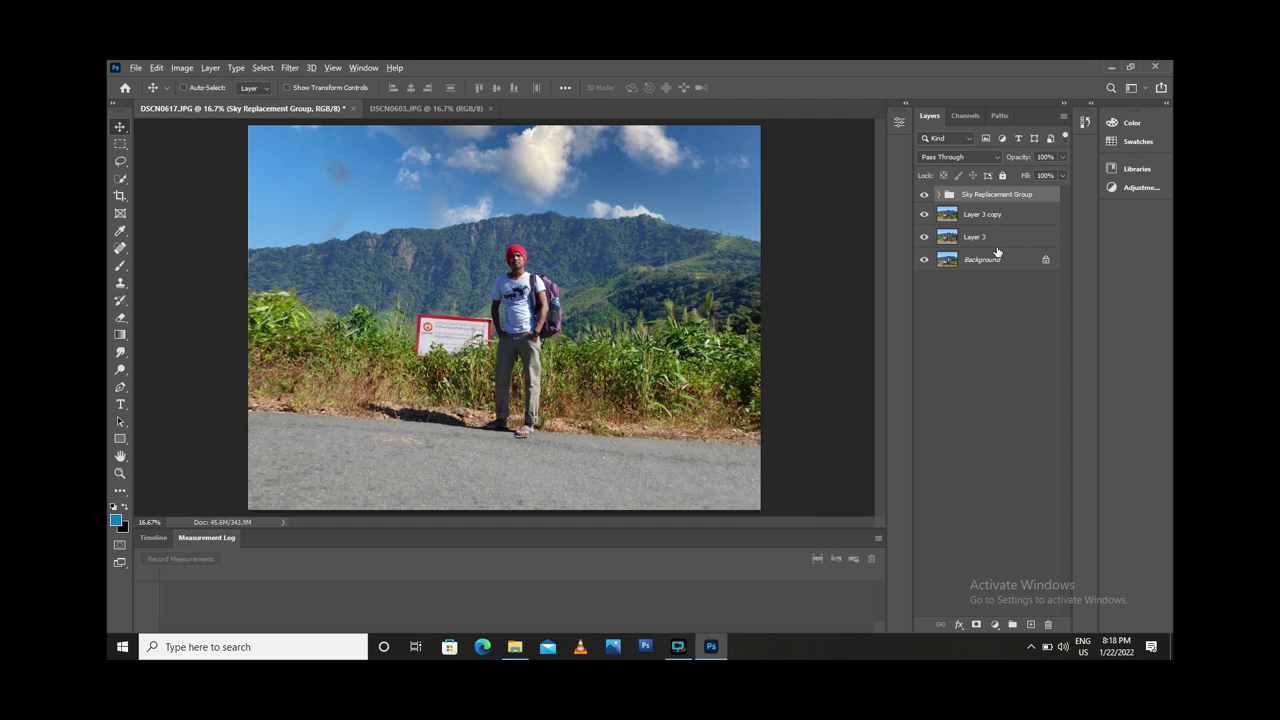
key("ctrl+alt+shift+e")
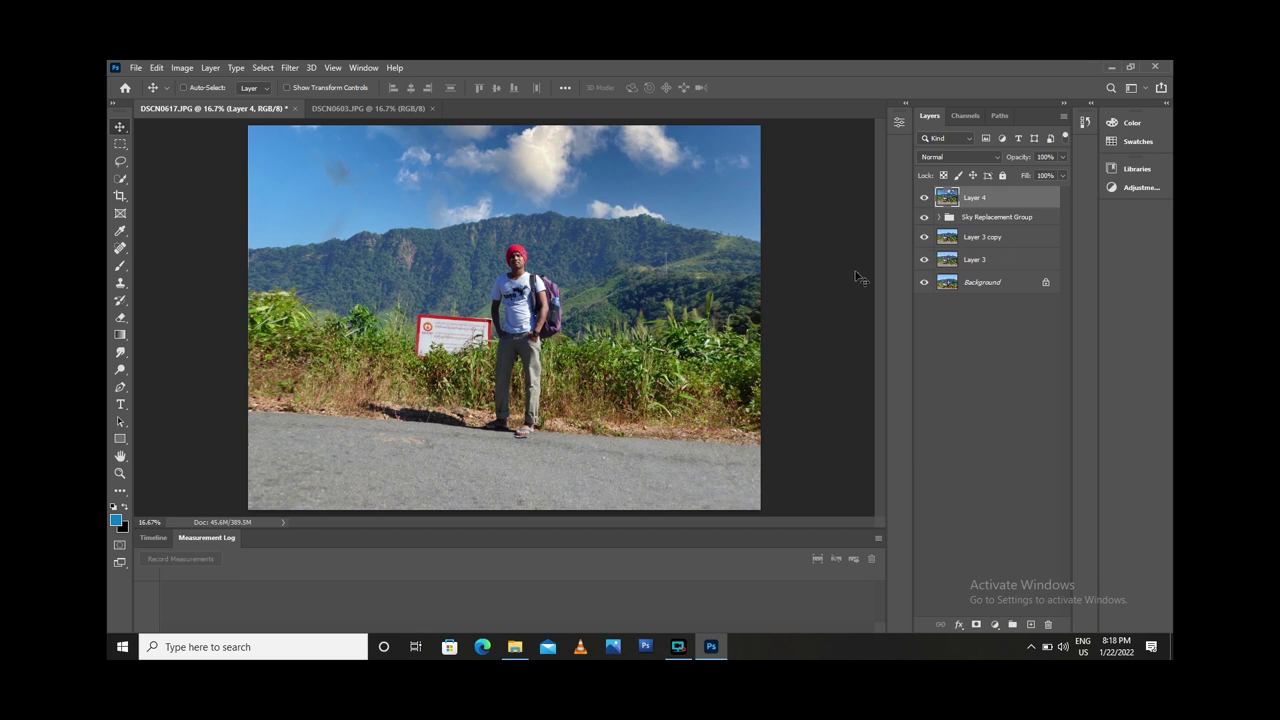
left_click(289, 68)
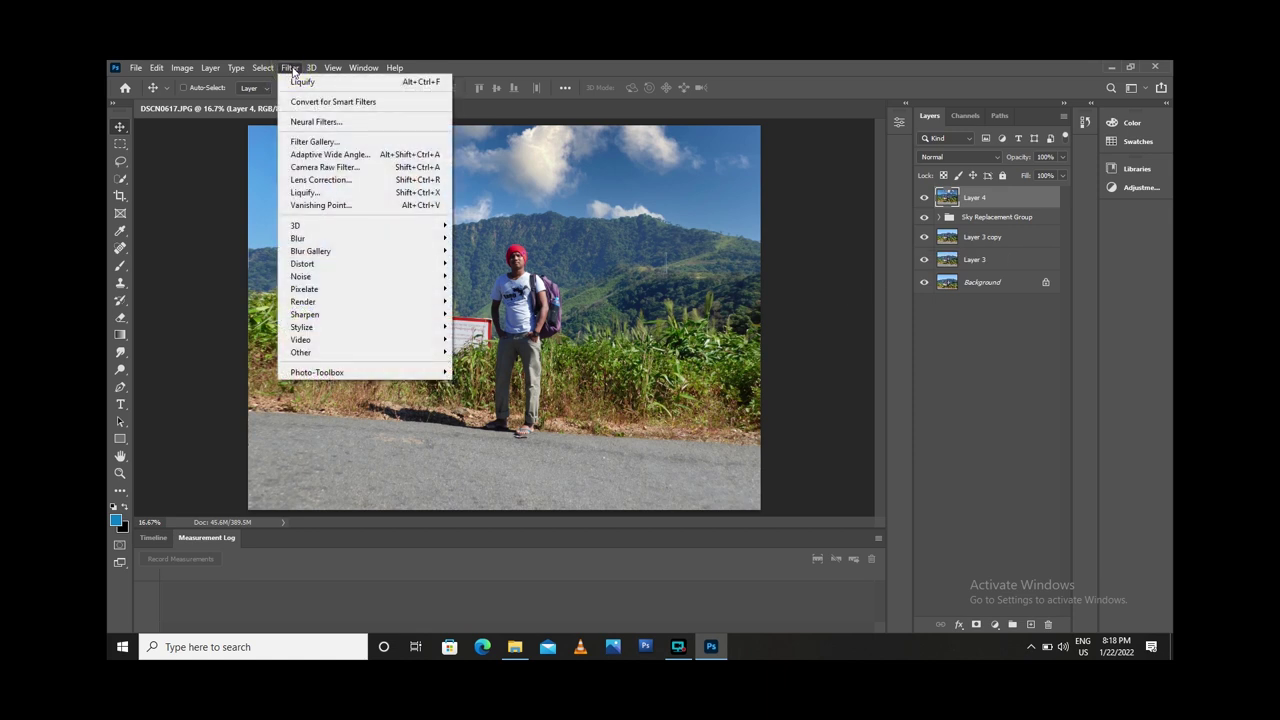
- Auto-straighten the merged layer with Camera Raw's Upright Auto and set Geometry Scale to 117
left_click(325, 167)
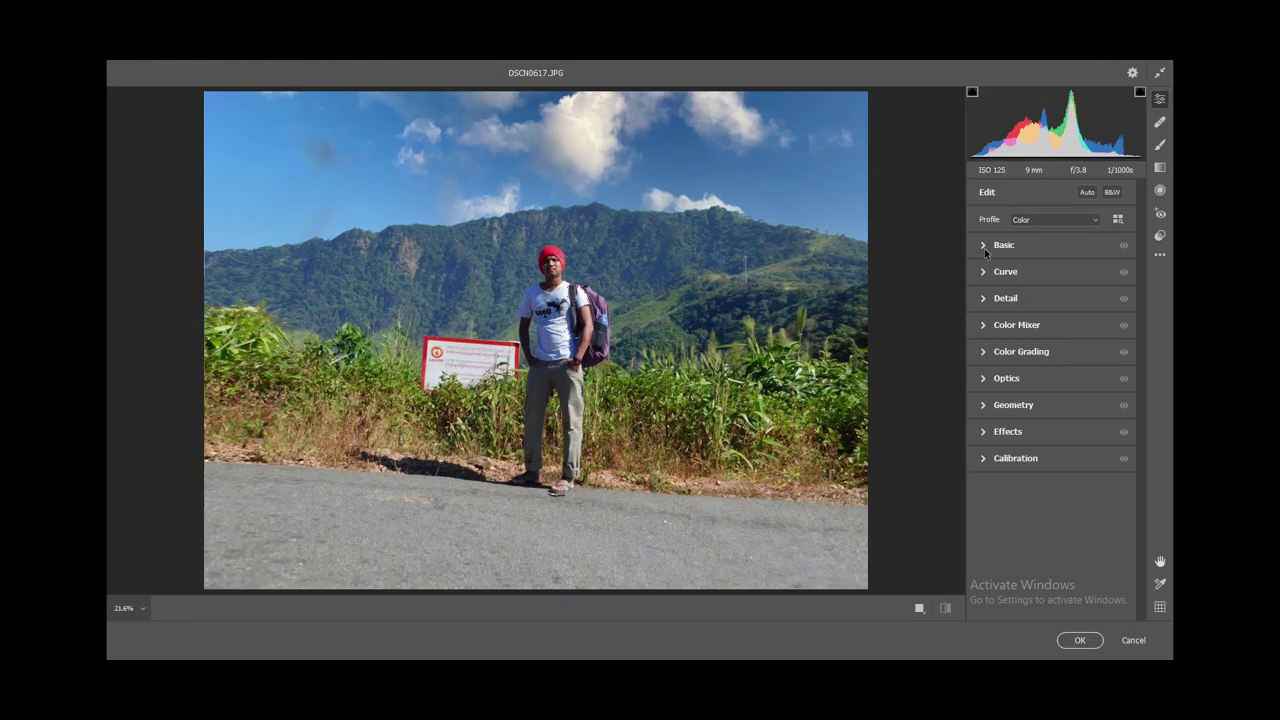
left_click(983, 405)
left_click(1037, 348)
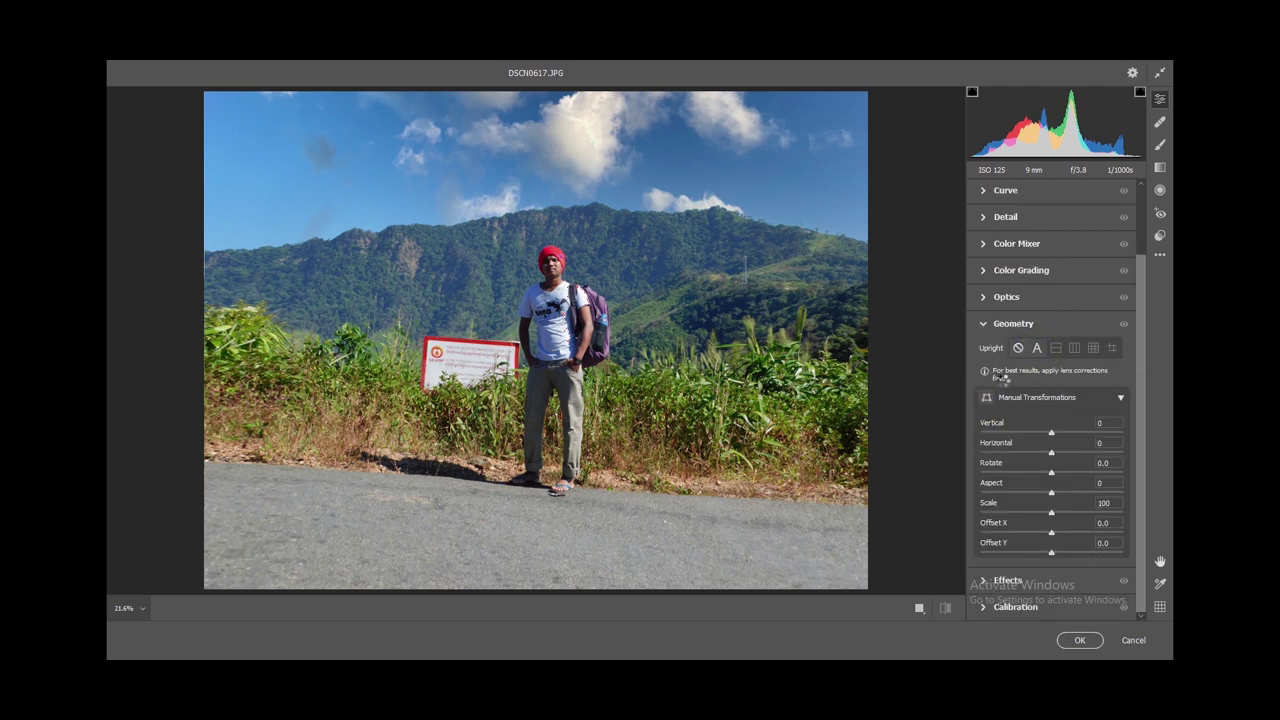
left_click(1052, 513)
left_click_drag(1053, 515, 1077, 518)
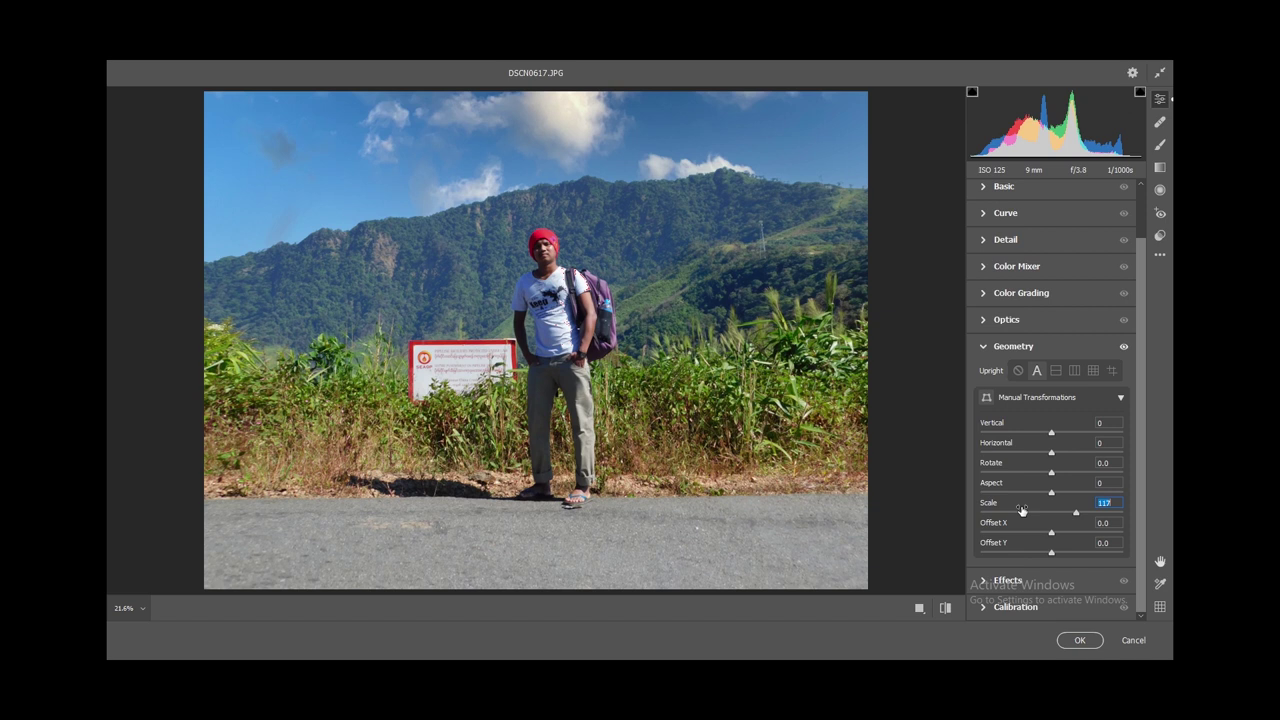
left_click(985, 348)
left_click(1087, 191)
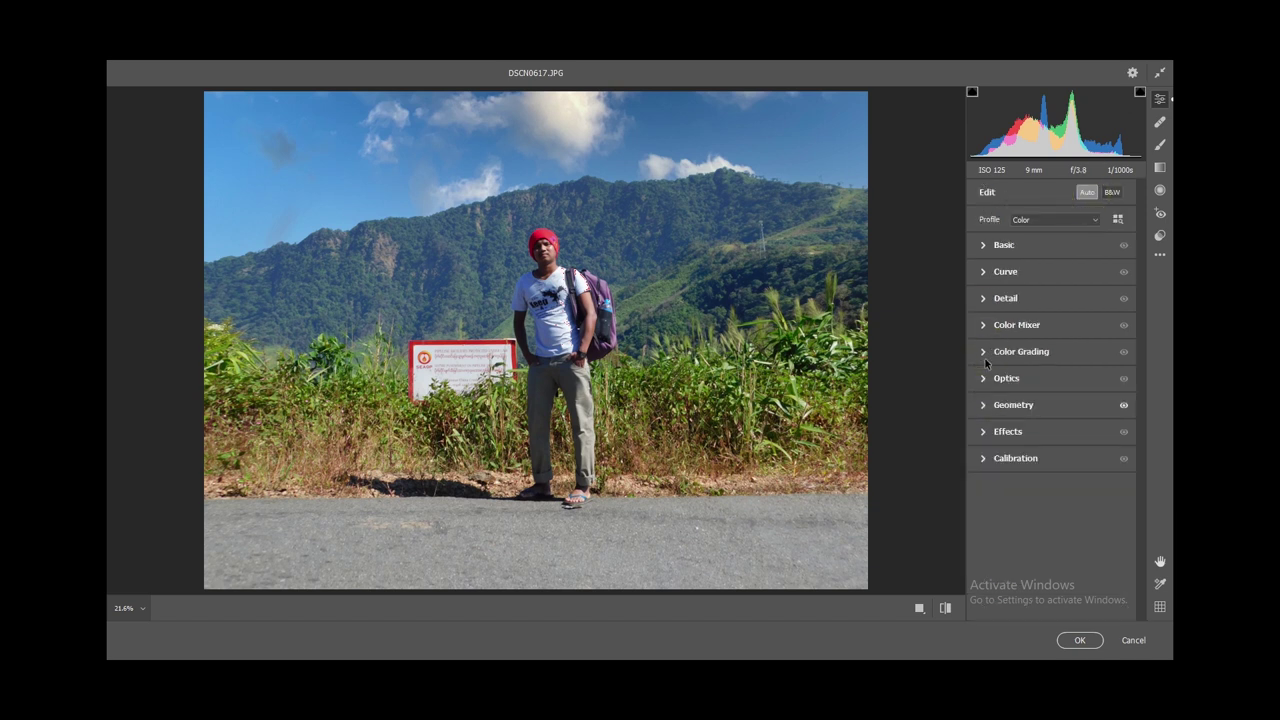
- Warm the white balance slightly and set Exposure to +0.35 in Camera Raw's Basic panel
left_click(984, 245)
mouse_move(1050, 298)
left_mouse_down()
mouse_move(1059, 353)
mouse_move(1024, 394)
left_mouse_up()
left_click(1047, 372)
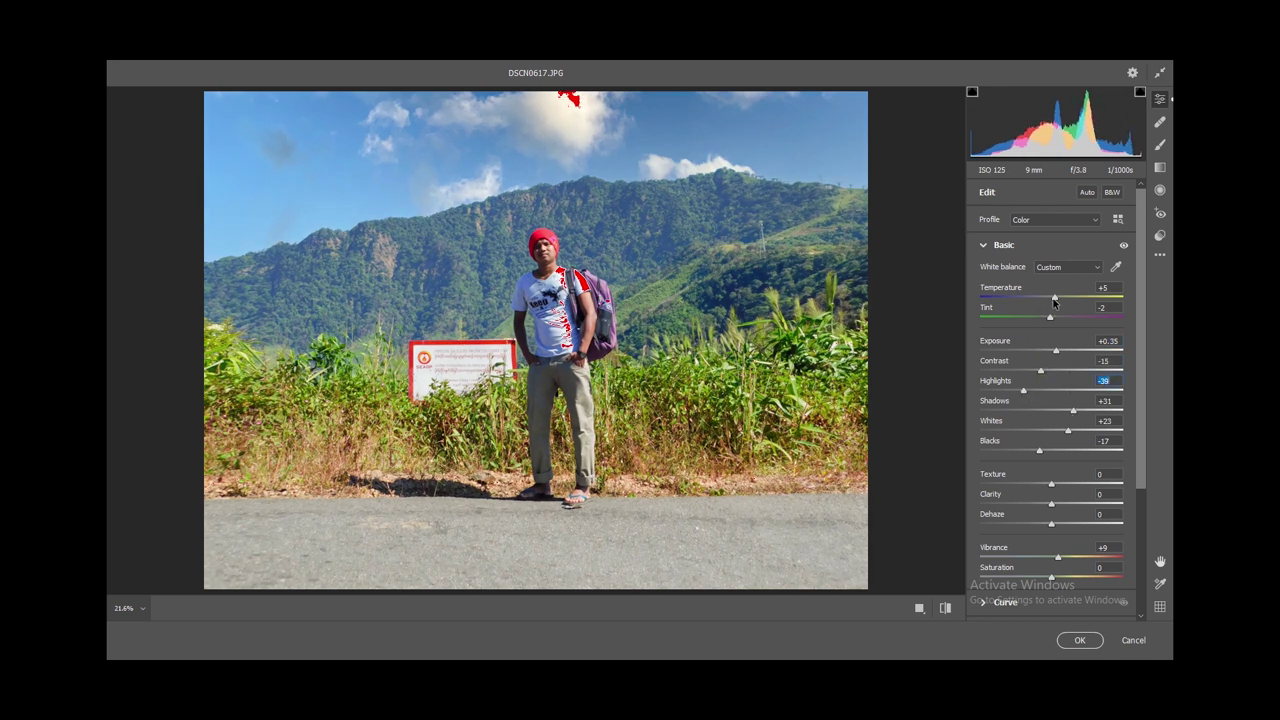
left_click_drag(1054, 297, 1058, 300)
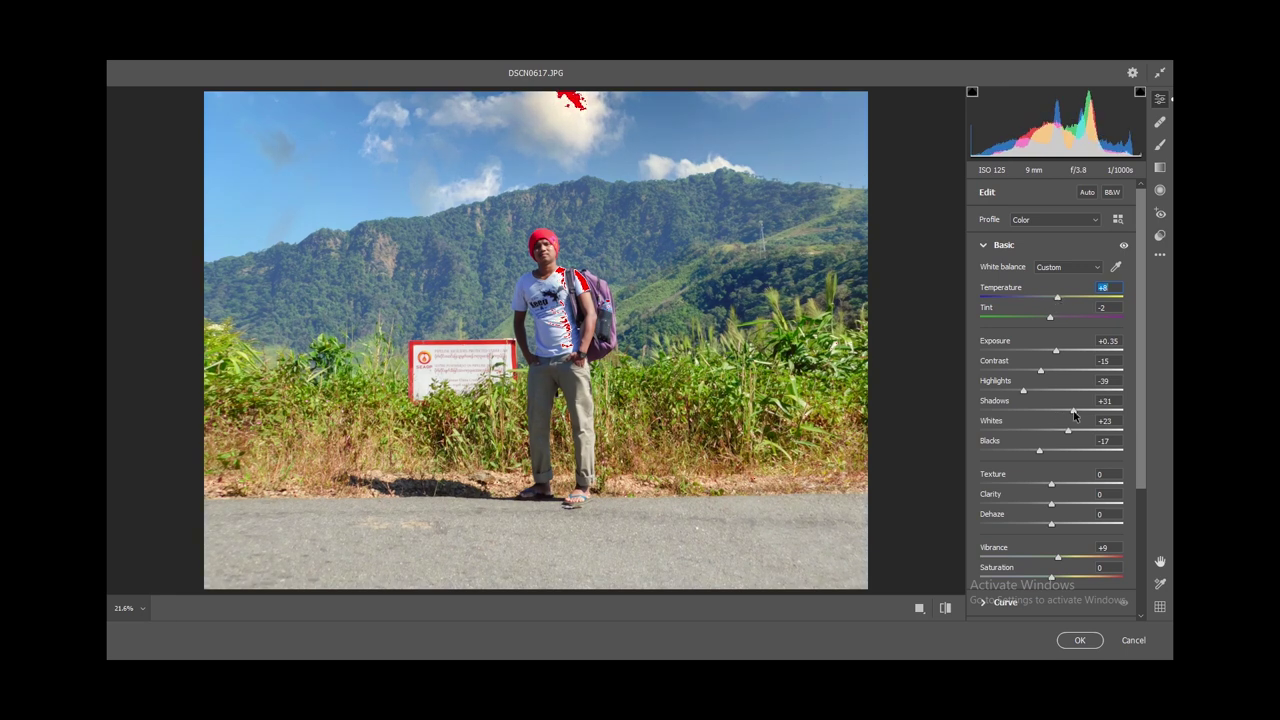
- Set Whites -9, Blacks -25, Clarity -8 and Vibrance +1 in the Basic panel
left_click_drag(1069, 432, 1046, 432)
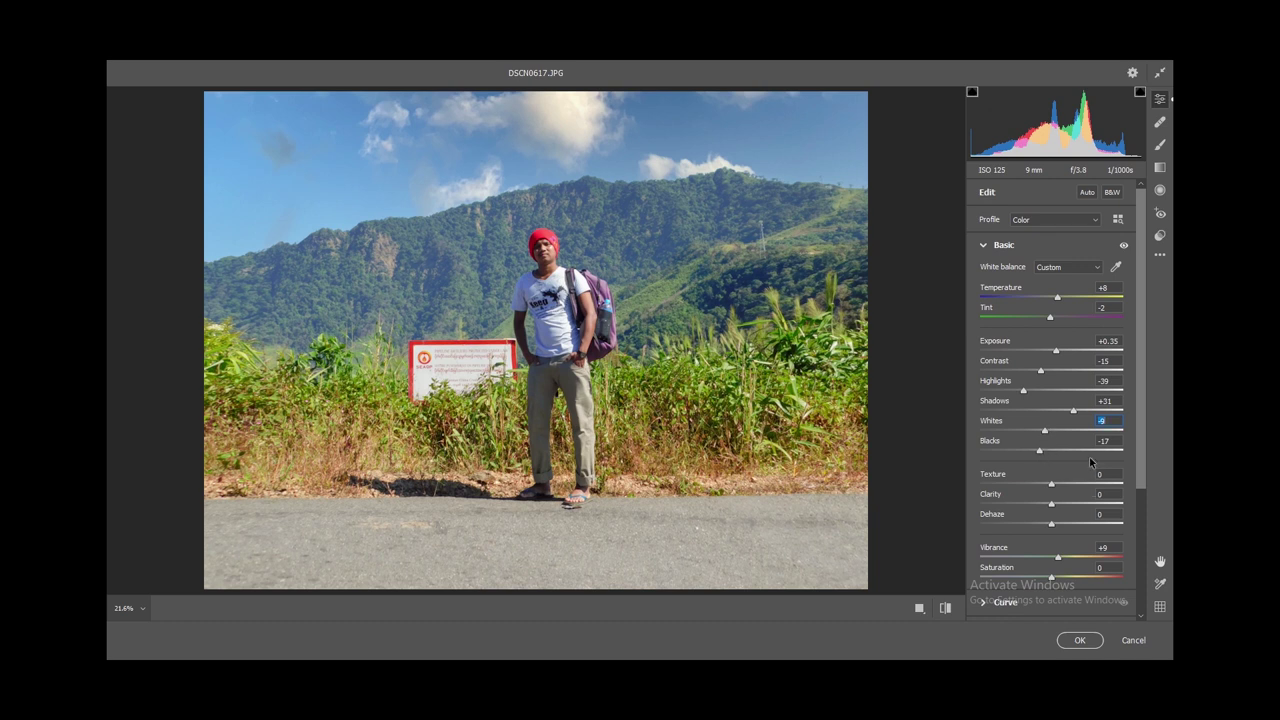
scroll(1089, 456, "down", 1)
left_click_drag(1040, 423, 1032, 424)
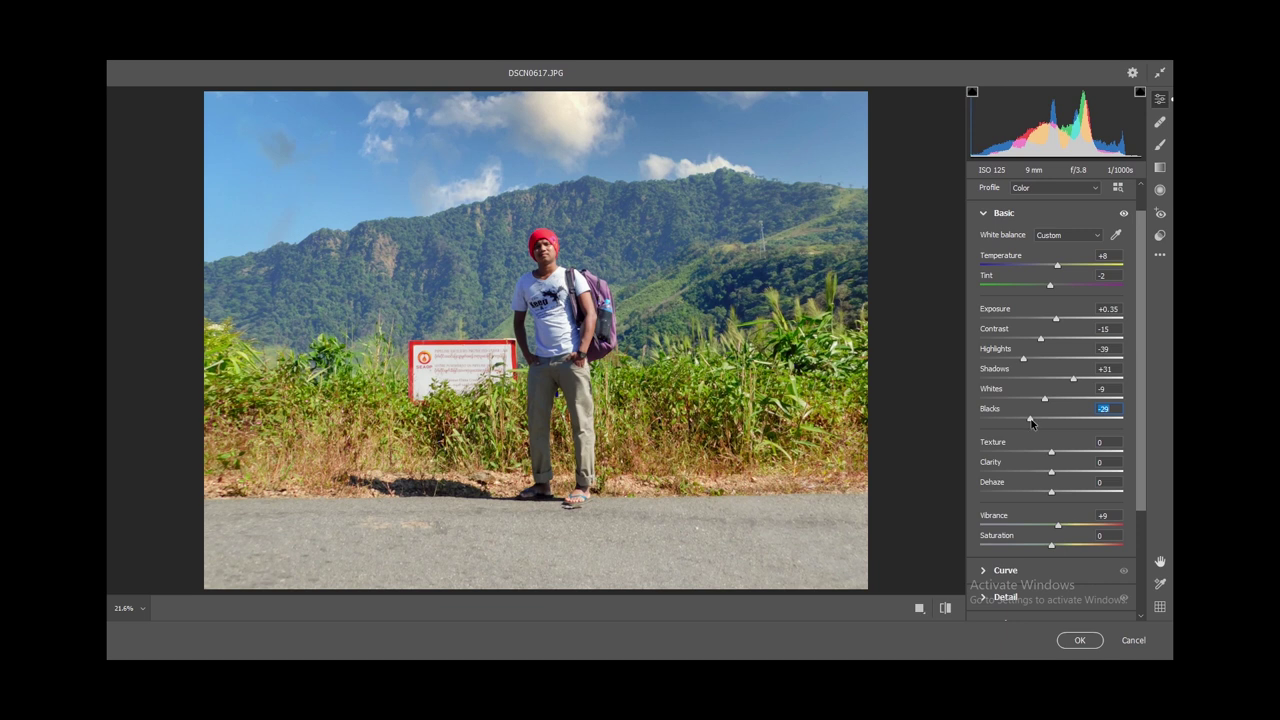
left_click_drag(1032, 424, 1036, 423)
left_click_drag(1052, 474, 1051, 494)
scroll(1085, 498, "down", 1)
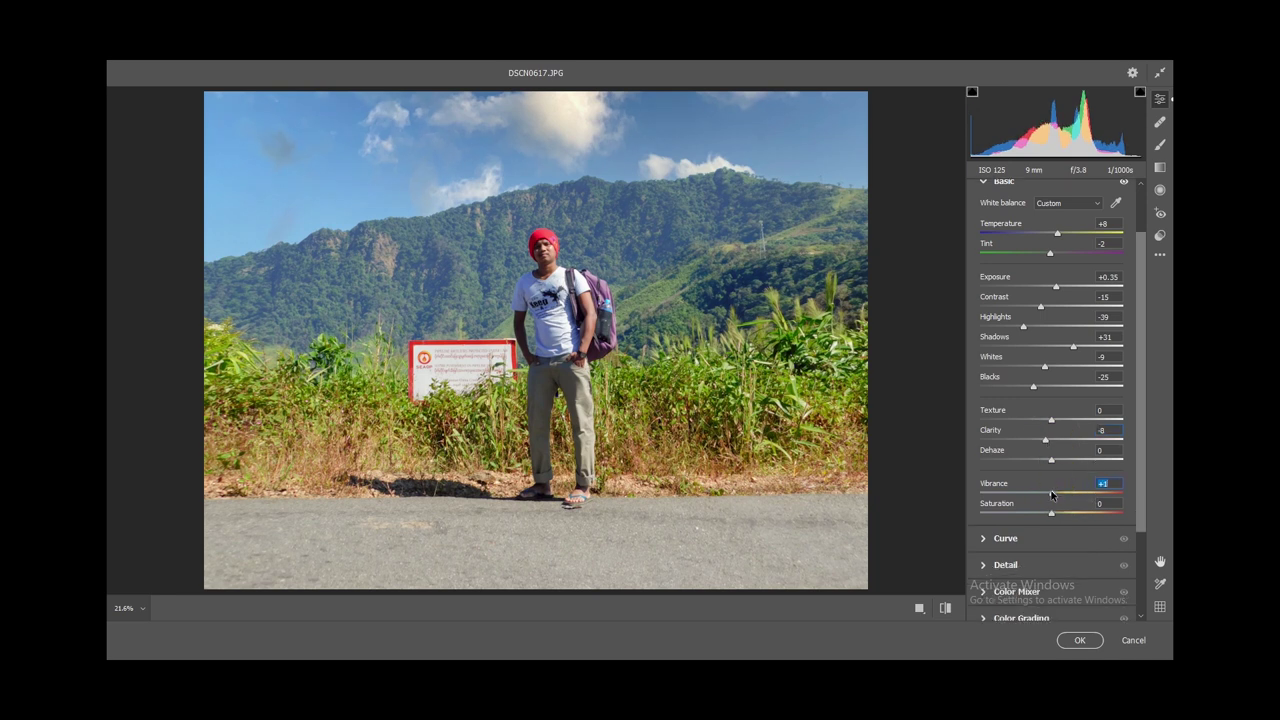
scroll(1062, 514, "down", 1)
scroll(1065, 515, "up", 3)
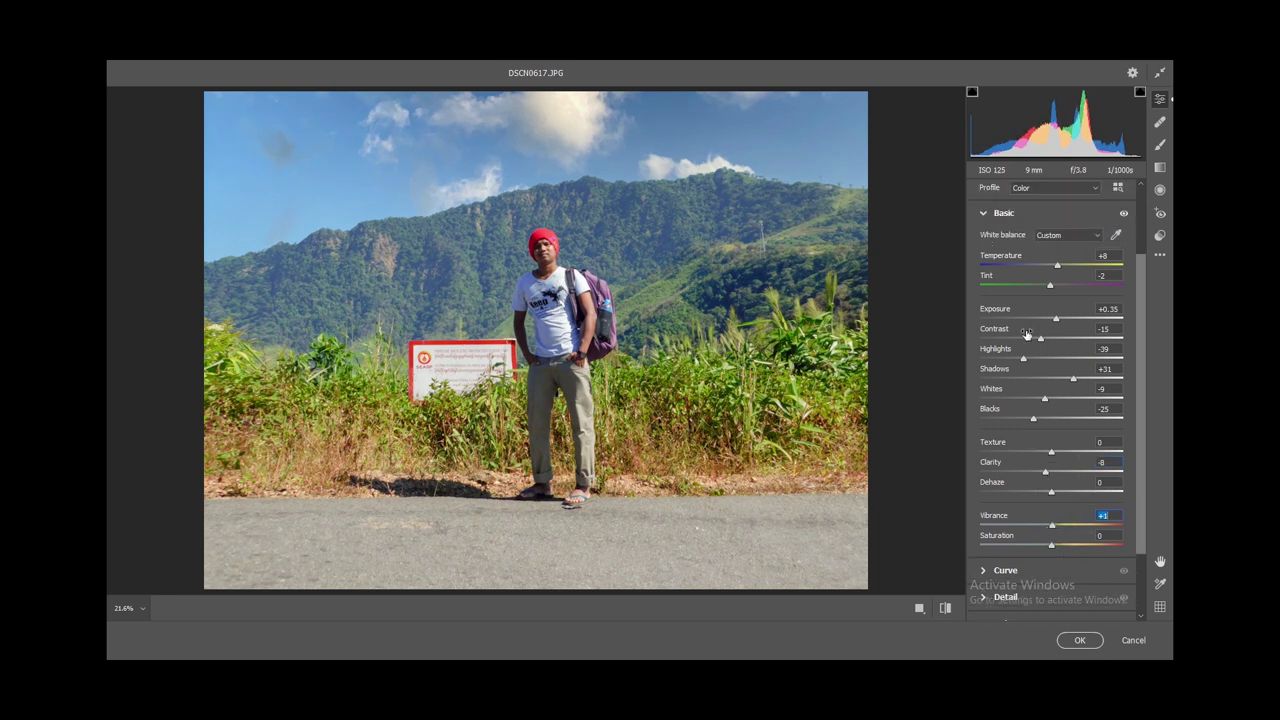
left_click(1003, 209)
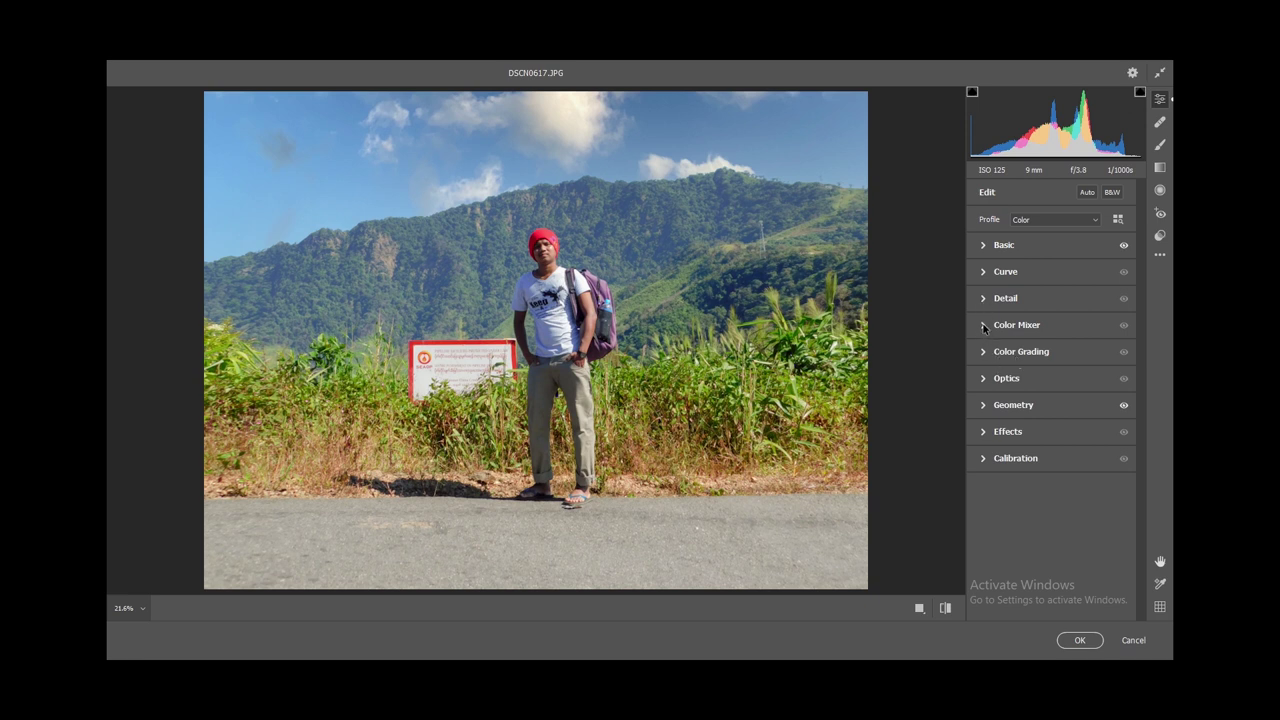
- Set the Oranges to luminance +38, saturation -9 and hue -8 in the Color Mixer
left_click(983, 325)
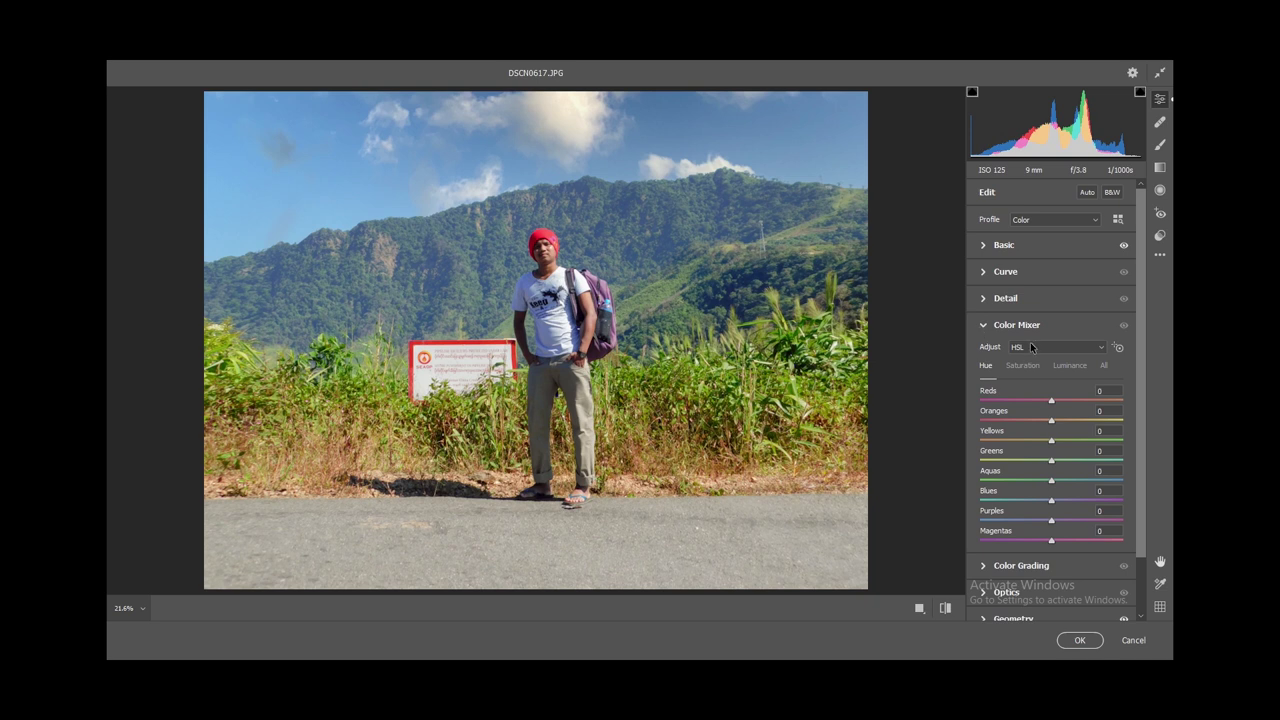
left_click(1022, 365)
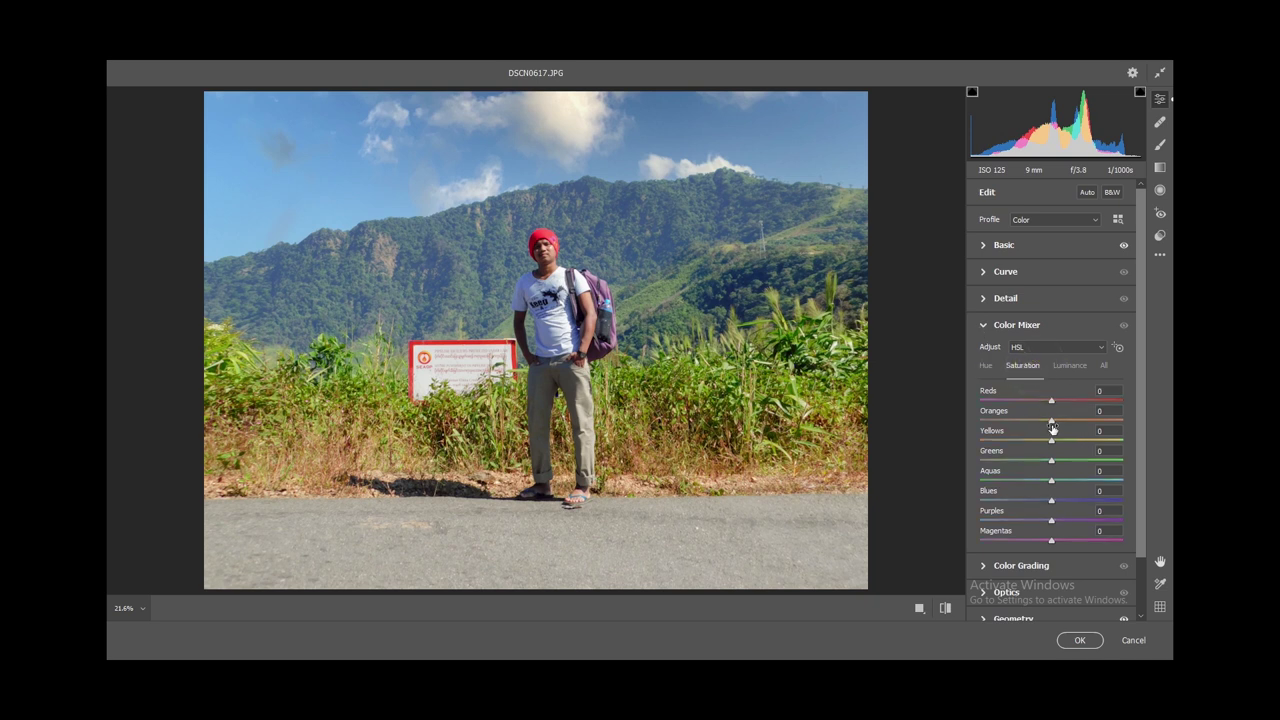
left_click(1069, 368)
left_click_drag(1051, 423, 1078, 426)
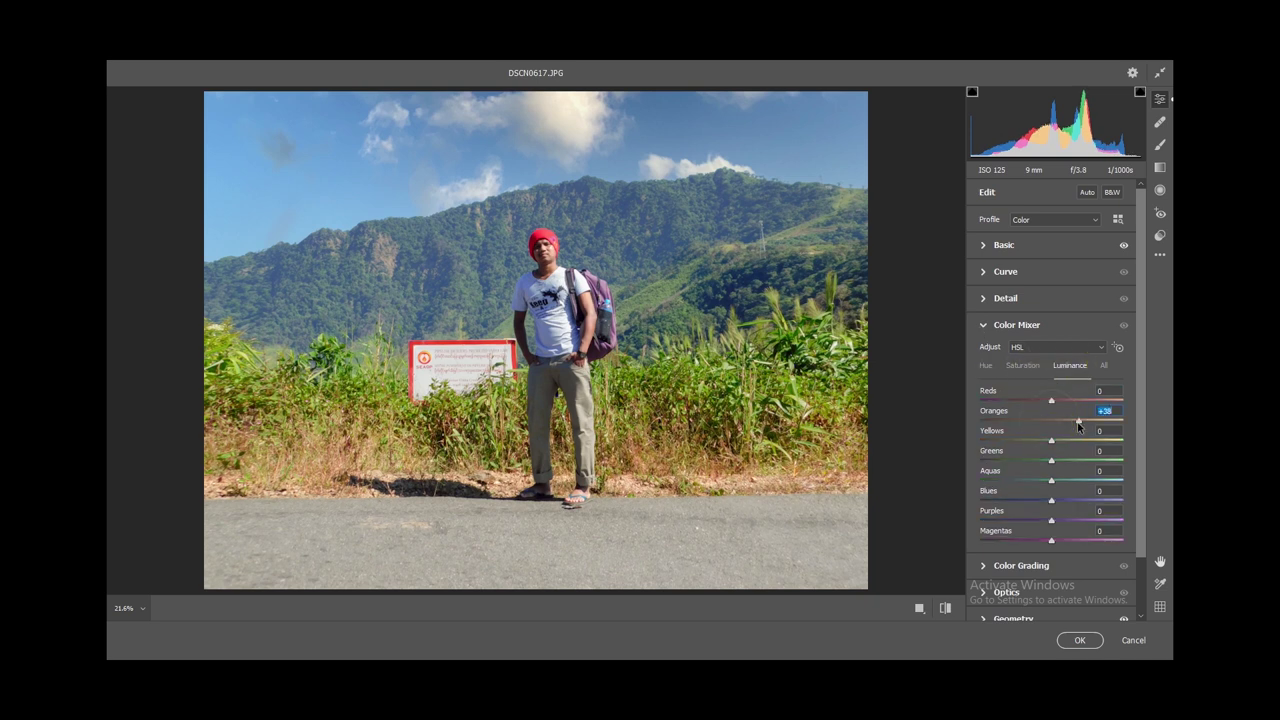
left_click(1022, 366)
left_click_drag(1051, 423, 1046, 425)
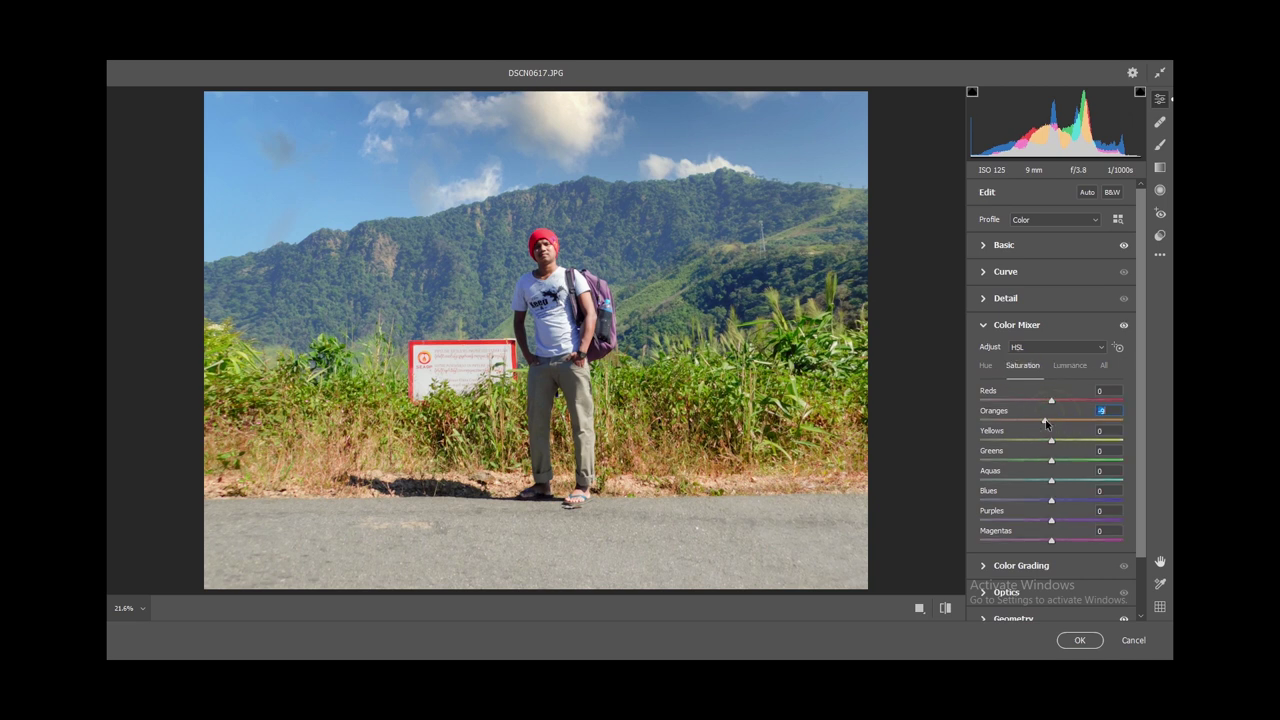
left_click(986, 365)
left_click_drag(1051, 421, 1047, 424)
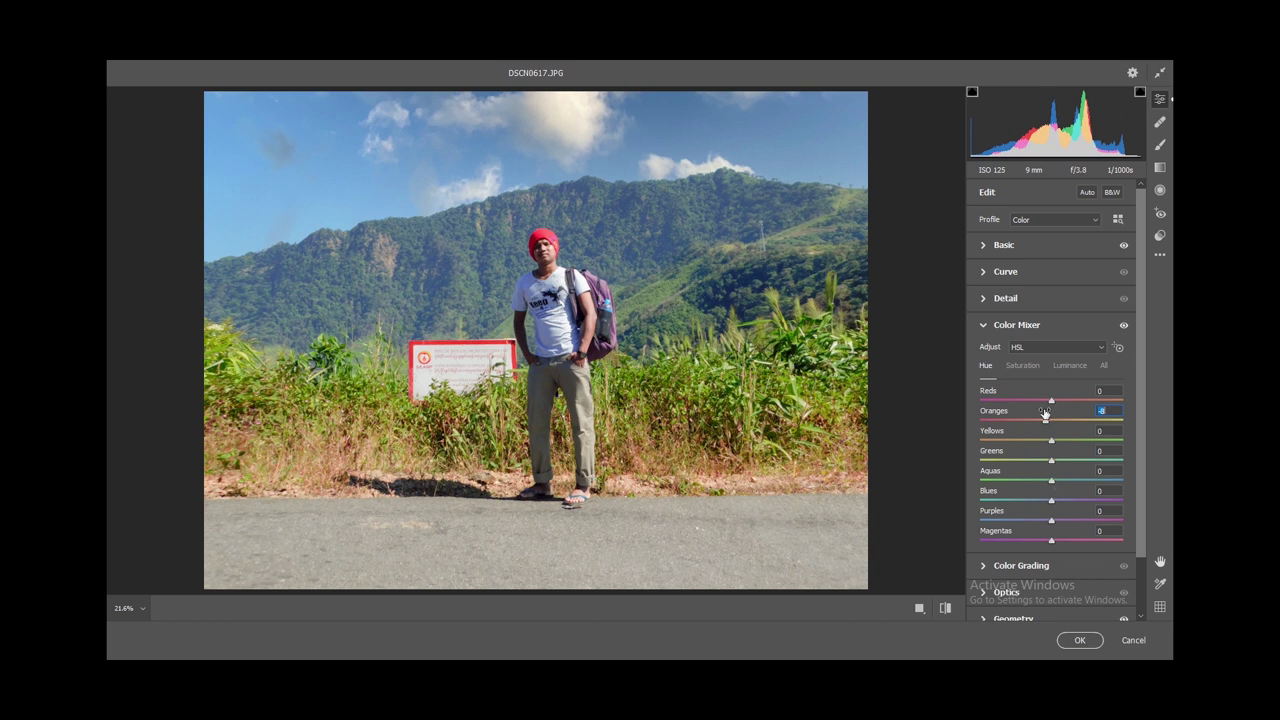
- Adjust the Blues' luminance, raise their saturation to +11, and shift their hue
left_click(1069, 366)
left_click_drag(1050, 502, 1055, 501)
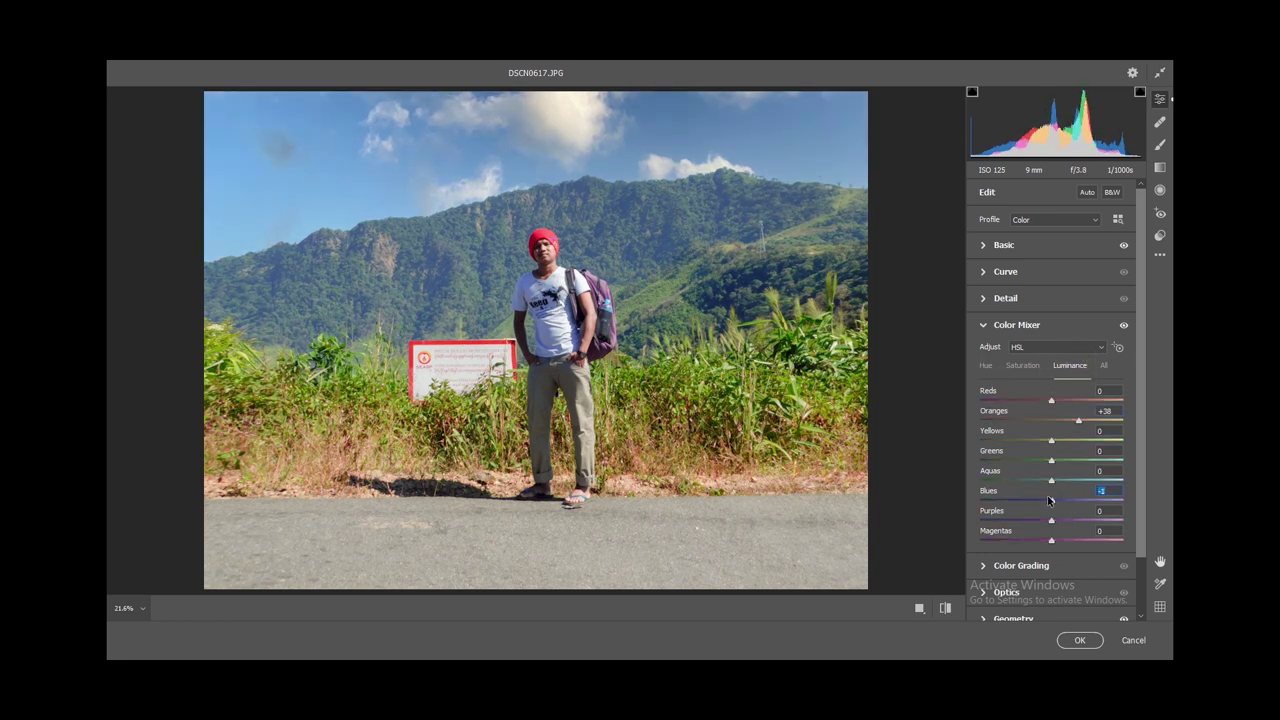
left_click(1022, 365)
left_click_drag(1051, 501, 1059, 503)
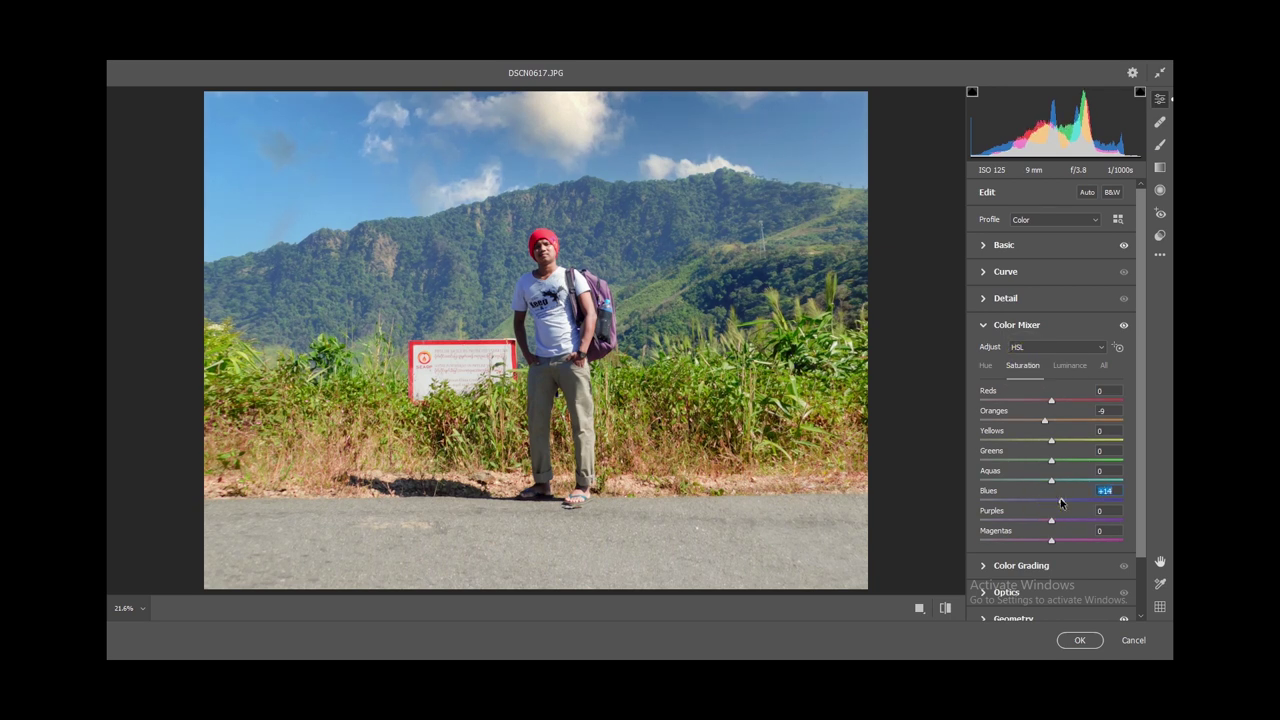
left_click(985, 365)
left_click_drag(1051, 502, 1045, 502)
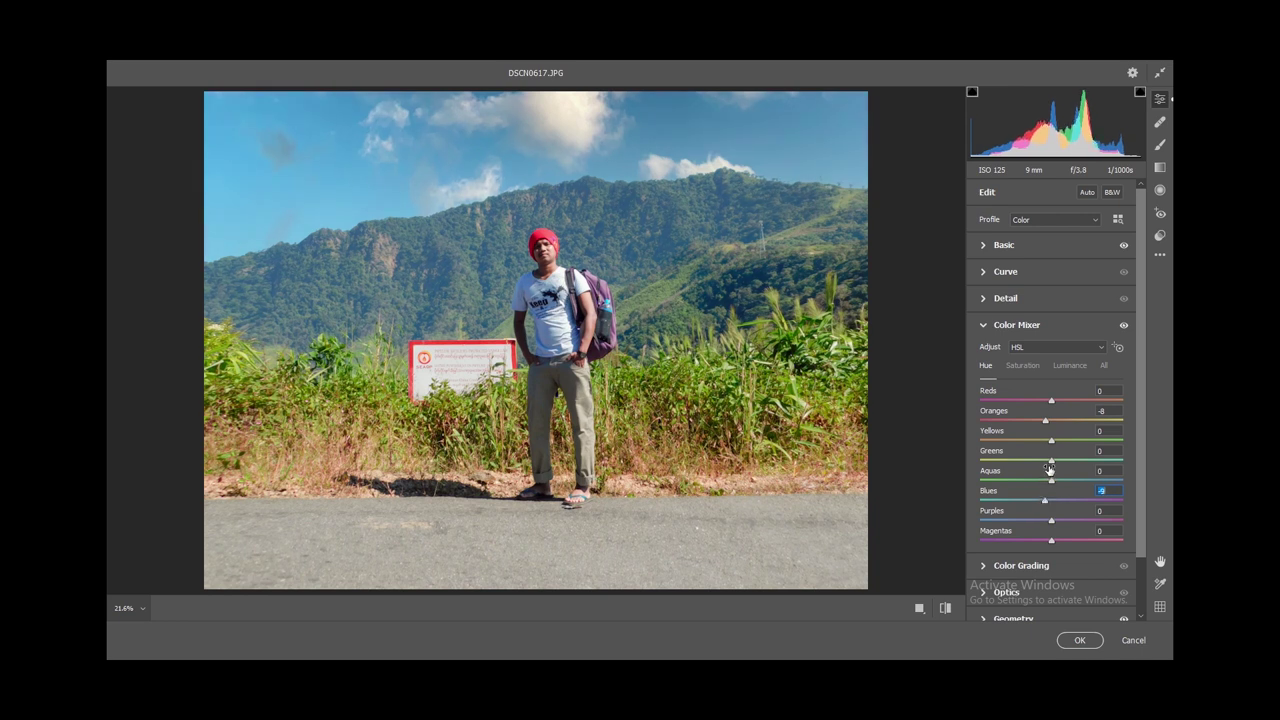
- Heavily desaturate the Greens, shift their hue strongly, and set their luminance to about -3
left_click(1081, 368)
left_click_drag(1051, 460, 1062, 462)
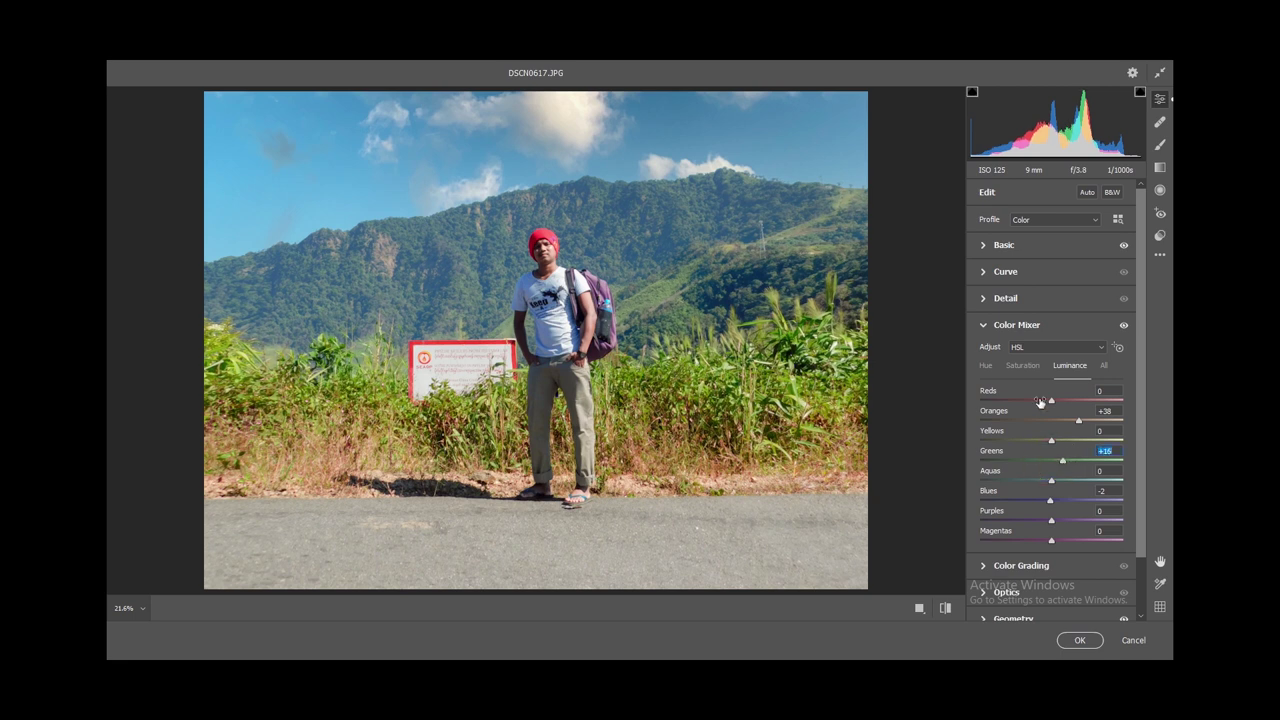
left_click(1024, 365)
left_click_drag(1051, 460, 980, 461)
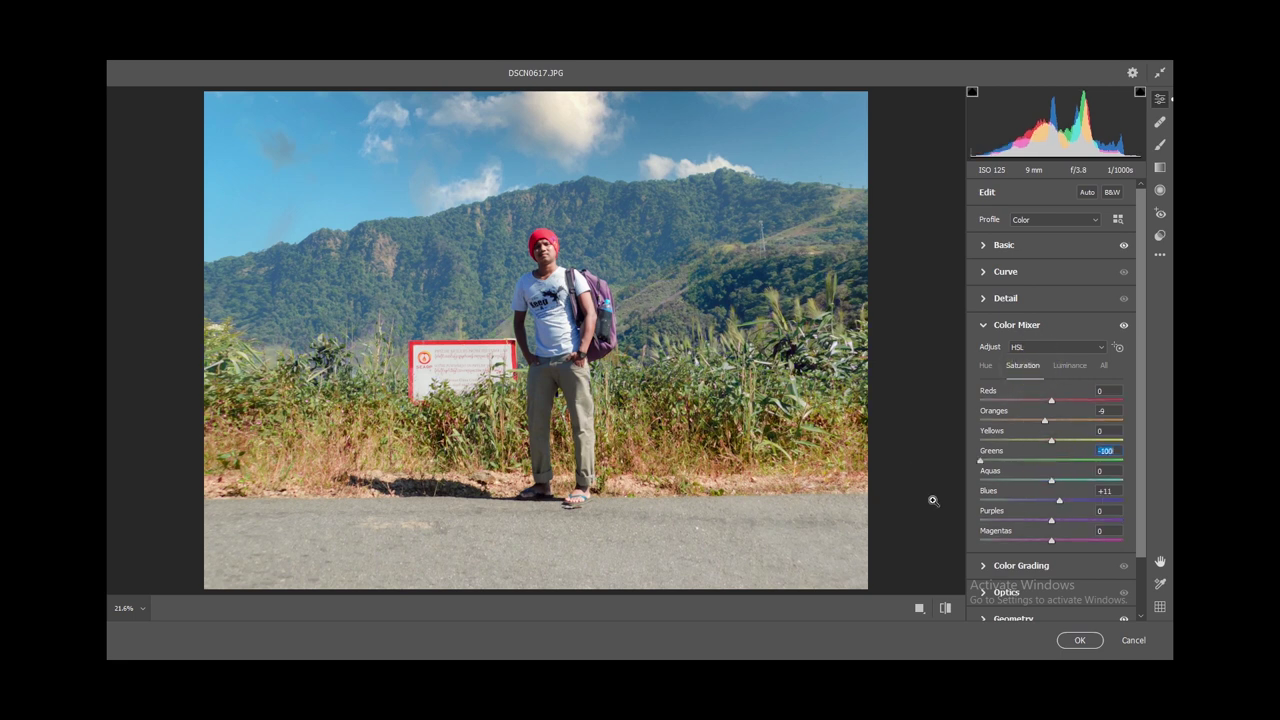
left_click(986, 365)
left_click_drag(1051, 460, 1108, 462)
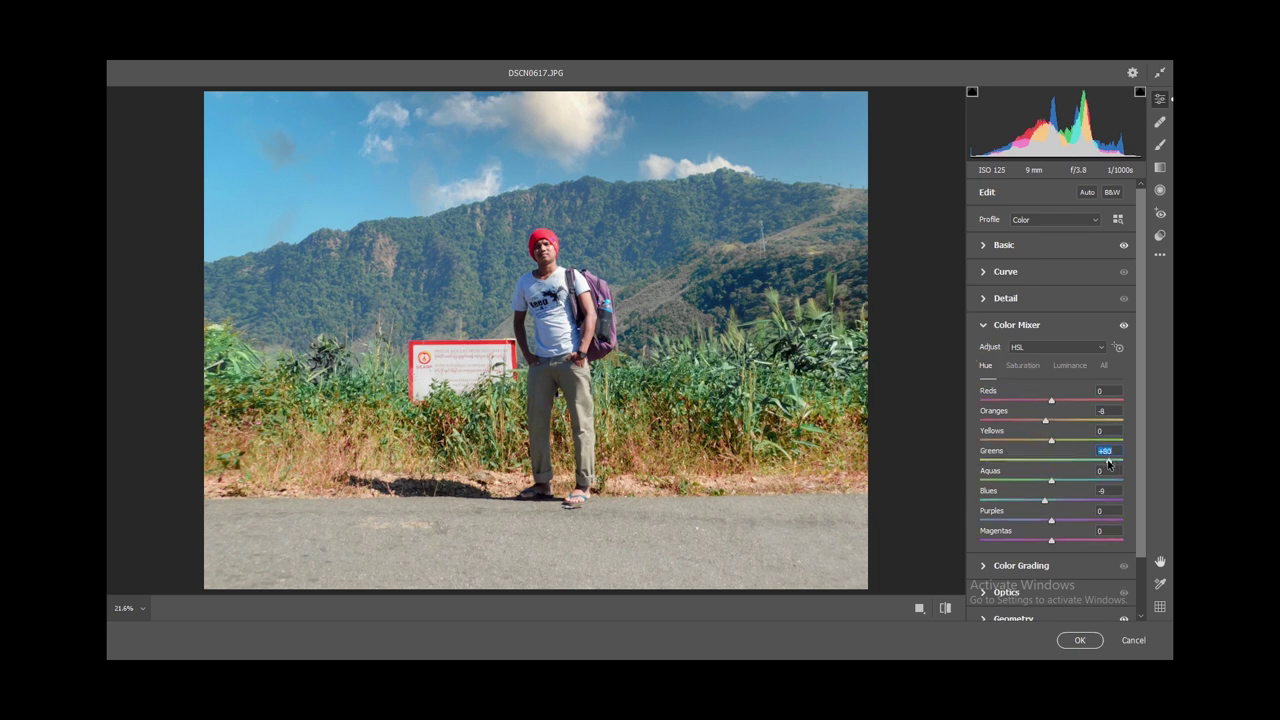
left_click(1023, 365)
left_click_drag(980, 460, 1050, 461)
left_click(1070, 365)
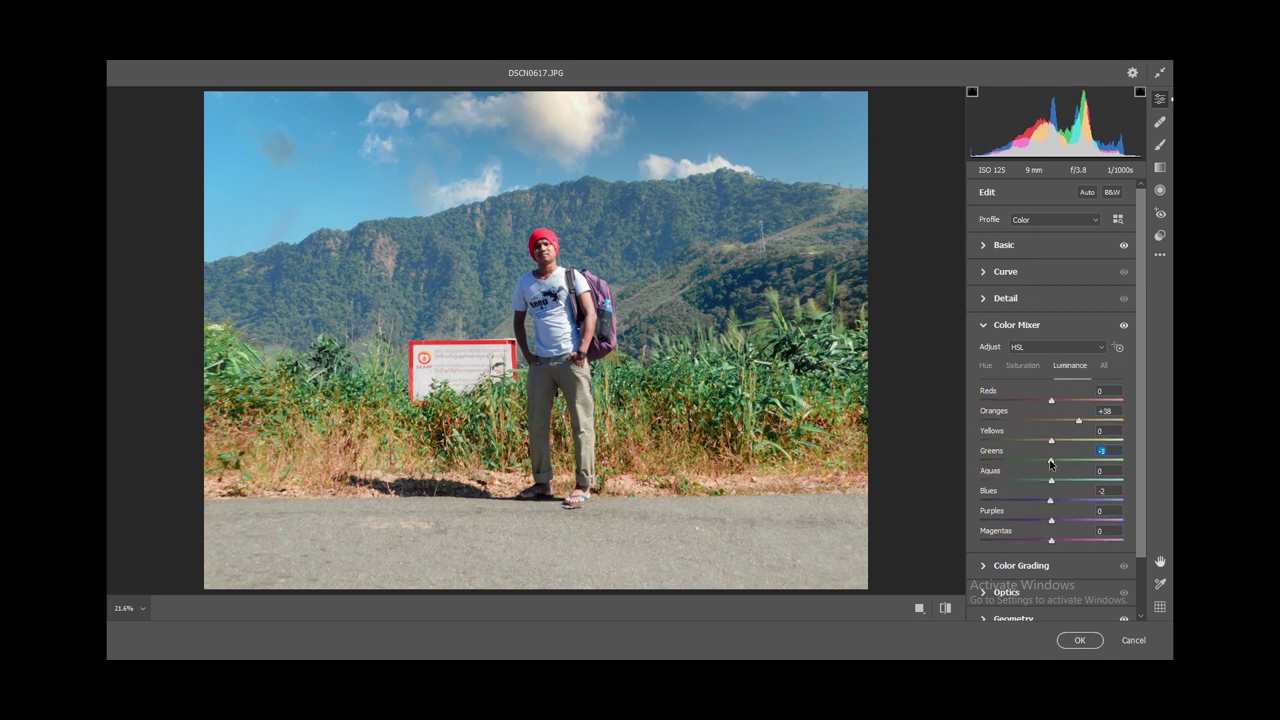
left_click(982, 324)
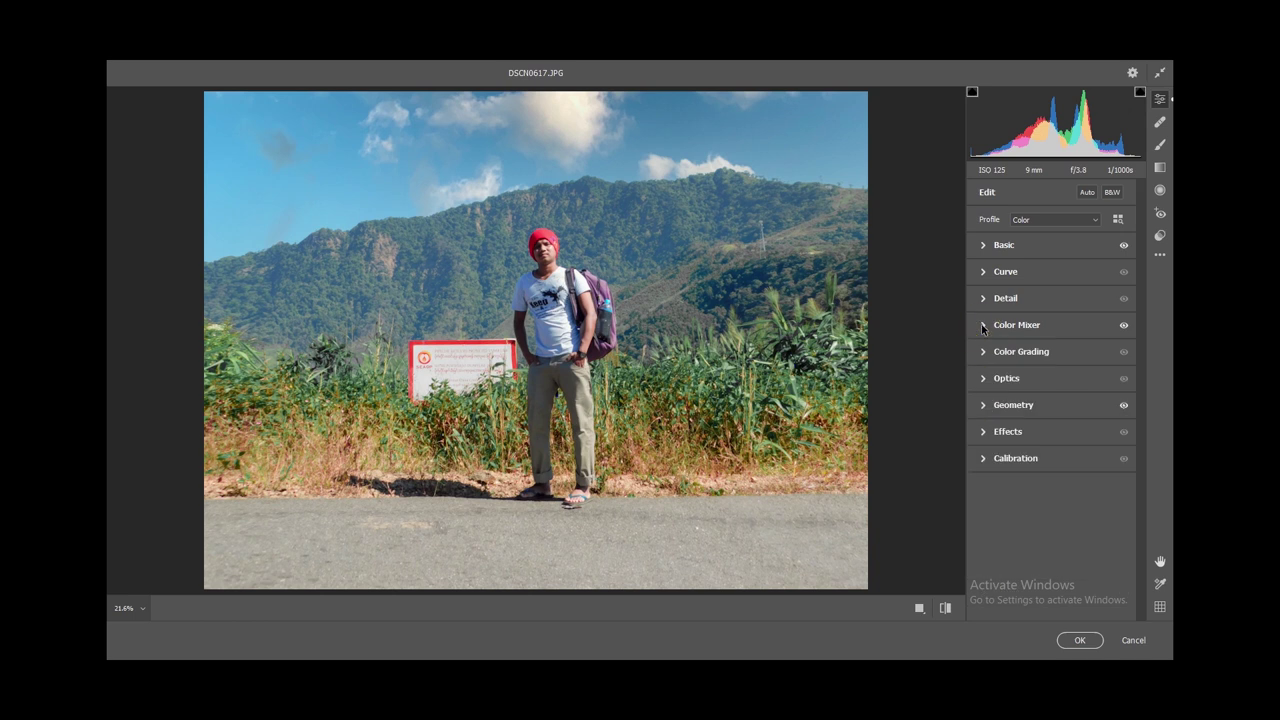
- Draw a tilted, stretched radial filter over the mountainside right of the man
left_click(1160, 191)
left_click_drag(618, 270, 665, 309)
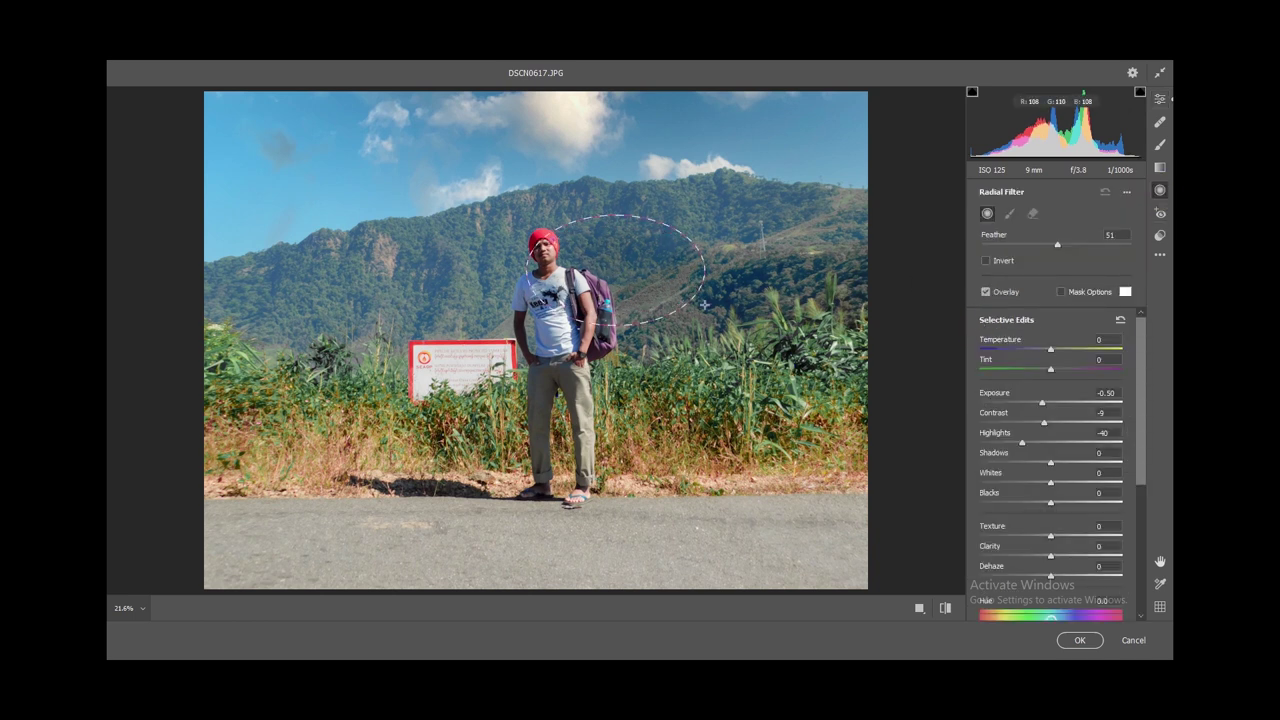
left_click_drag(665, 309, 762, 320)
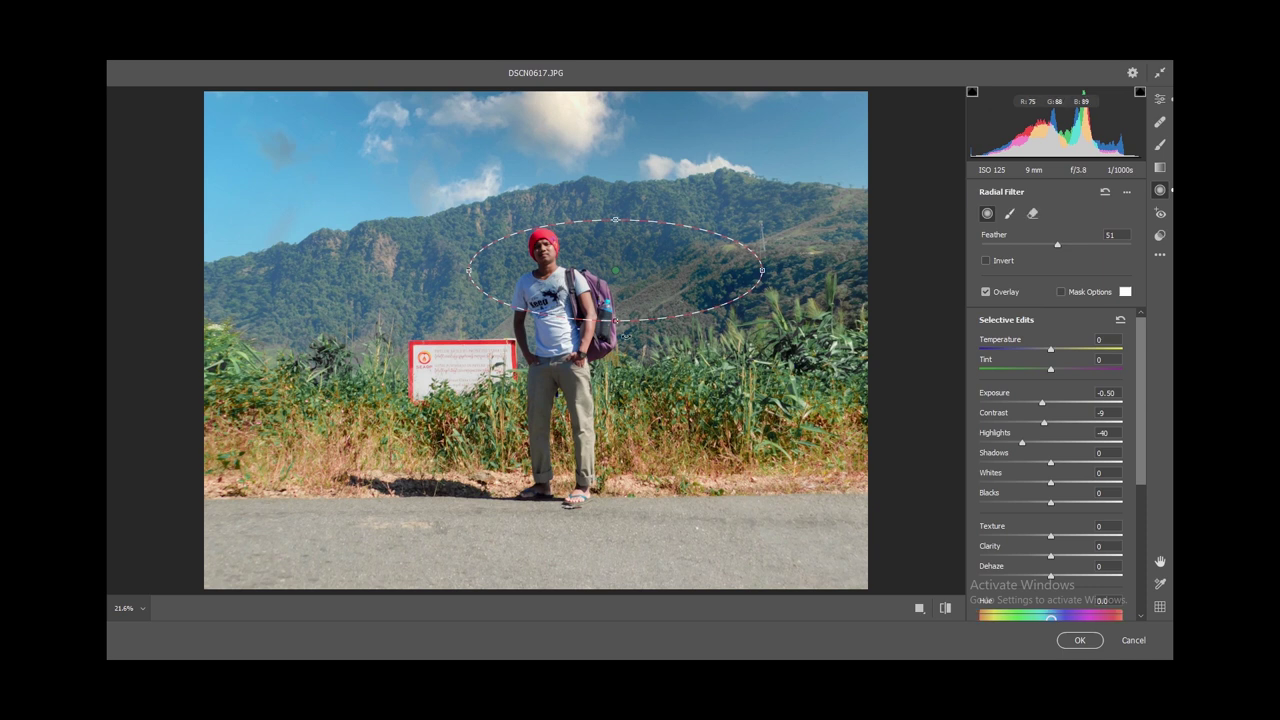
left_click_drag(623, 334, 660, 322)
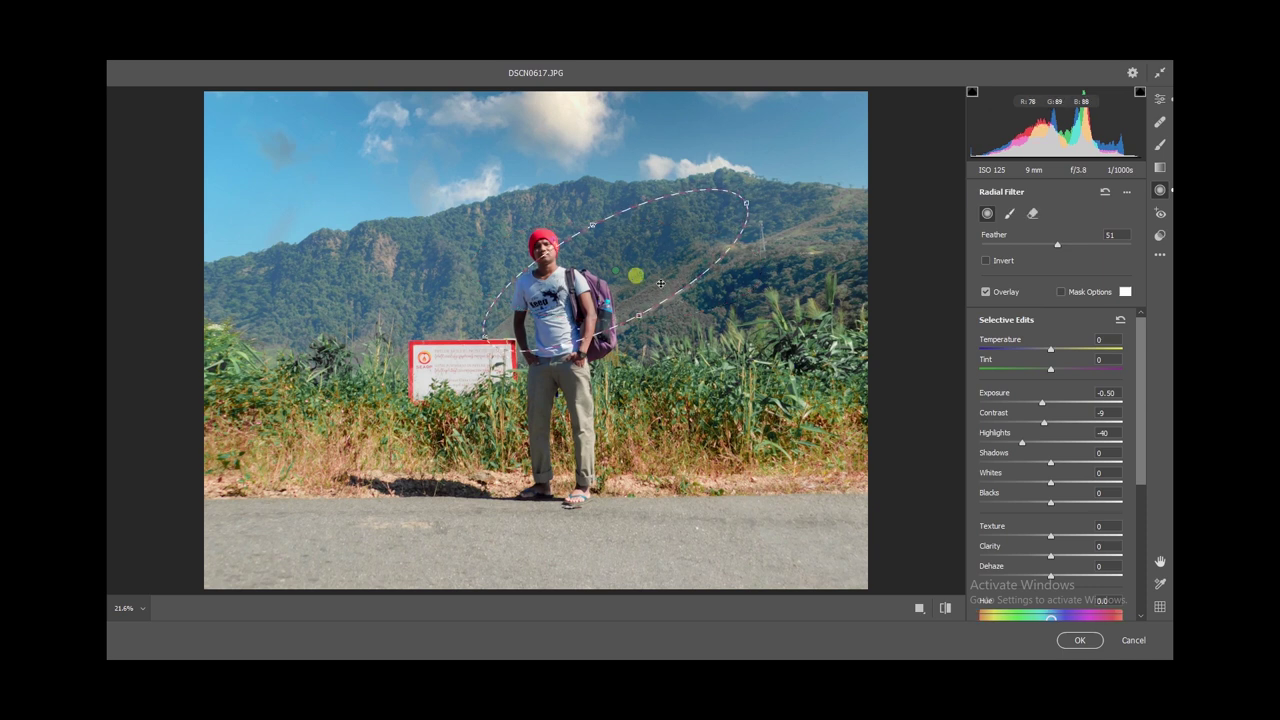
left_click_drag(634, 274, 717, 290)
left_click_drag(826, 222, 843, 210)
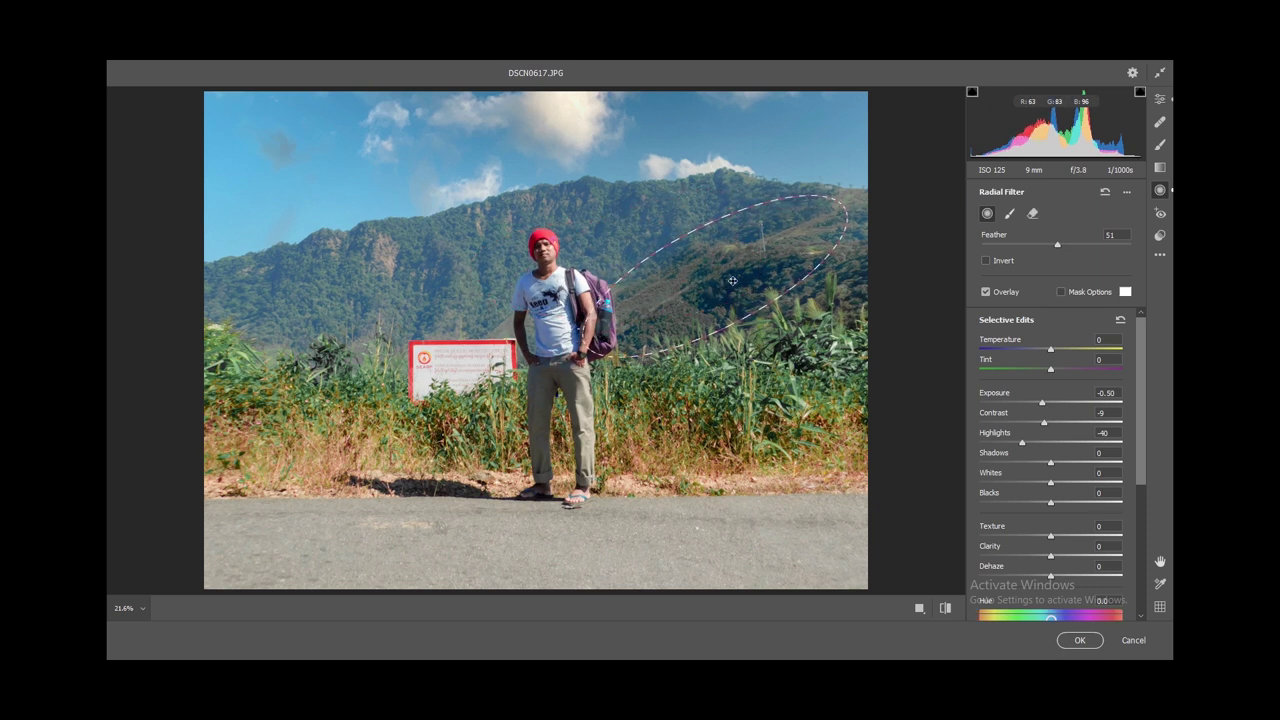
- Give the radial filter Temperature +19, Tint -24, Contrast +14 and Hue +2.6
left_click(1121, 320)
mouse_move(1050, 369)
left_mouse_down()
mouse_move(1034, 372)
mouse_move(1064, 350)
left_mouse_up()
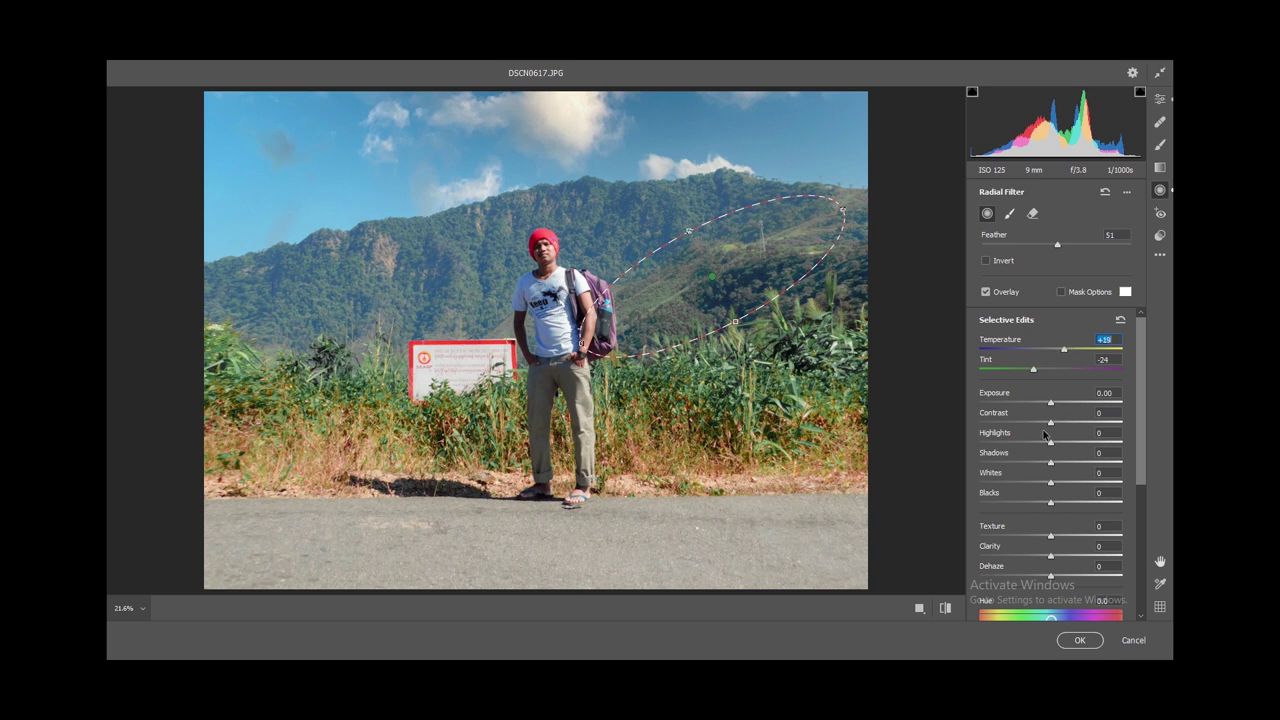
mouse_move(1050, 422)
left_mouse_down()
mouse_move(1073, 426)
mouse_move(1050, 450)
left_mouse_up()
scroll(1050, 460, "down", 1)
scroll(1050, 470, "down", 2)
scroll(1051, 485, "down", 1)
left_click_drag(1051, 493, 1056, 494)
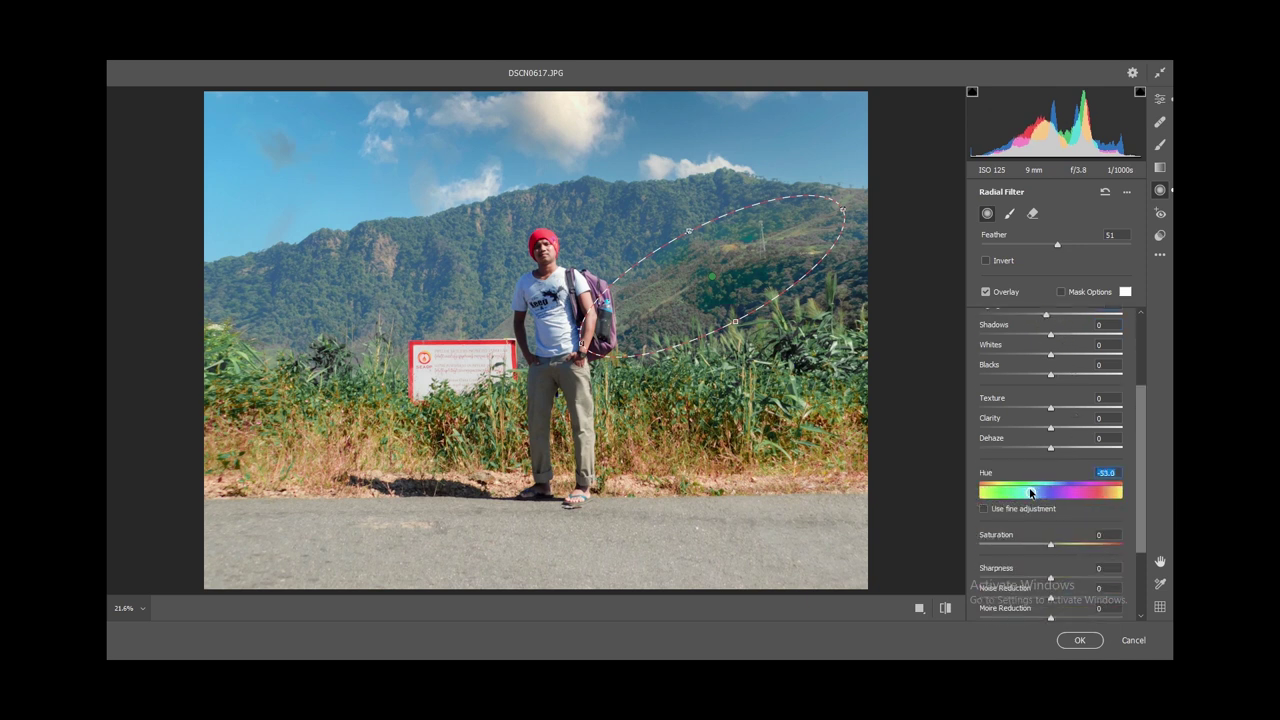
left_click_drag(1056, 494, 1053, 494)
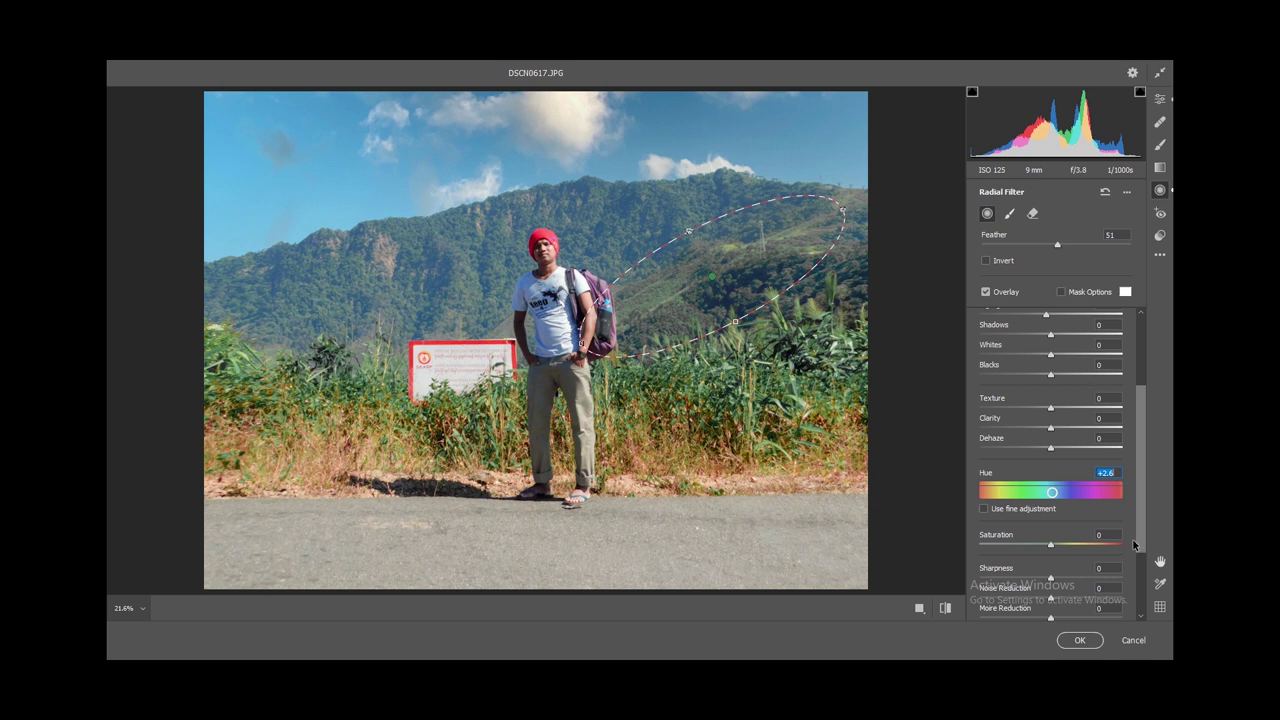
left_click(1160, 99)
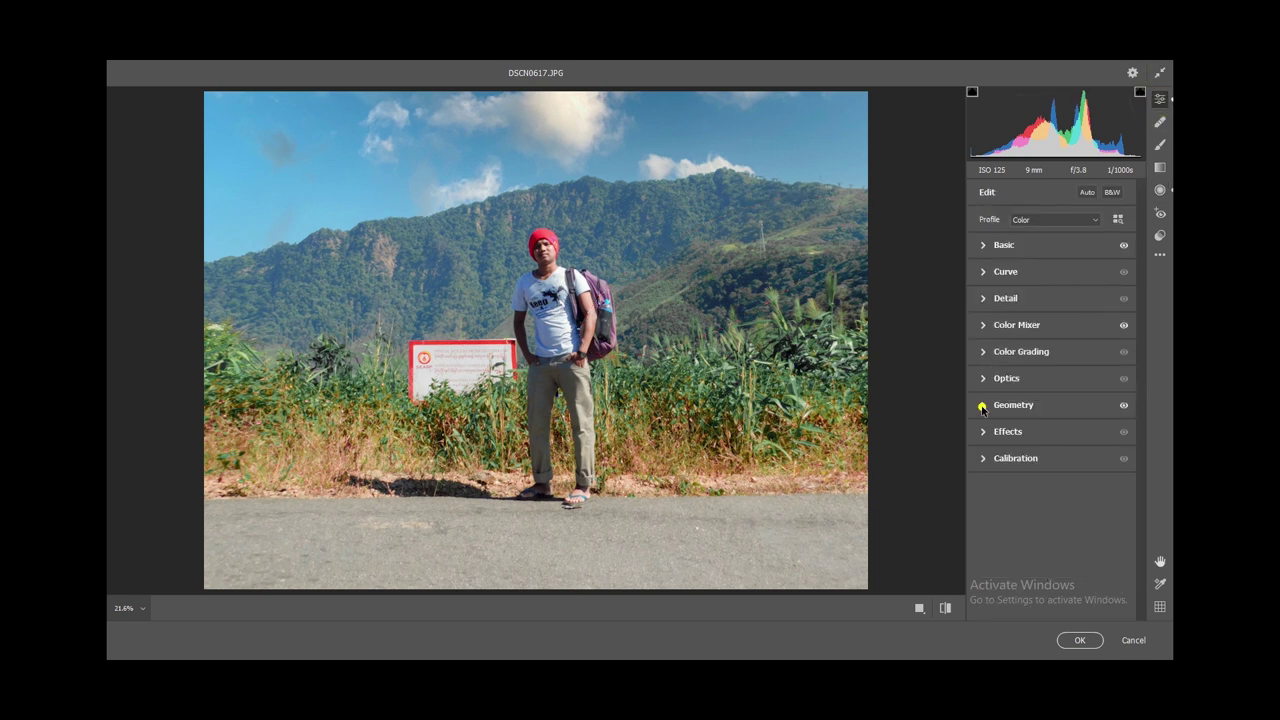
- Tint the shadows green (H 144, S 24) and highlights yellow (H 60, S 32) in Color Grading
left_click(985, 405)
left_click(984, 347)
left_click(983, 352)
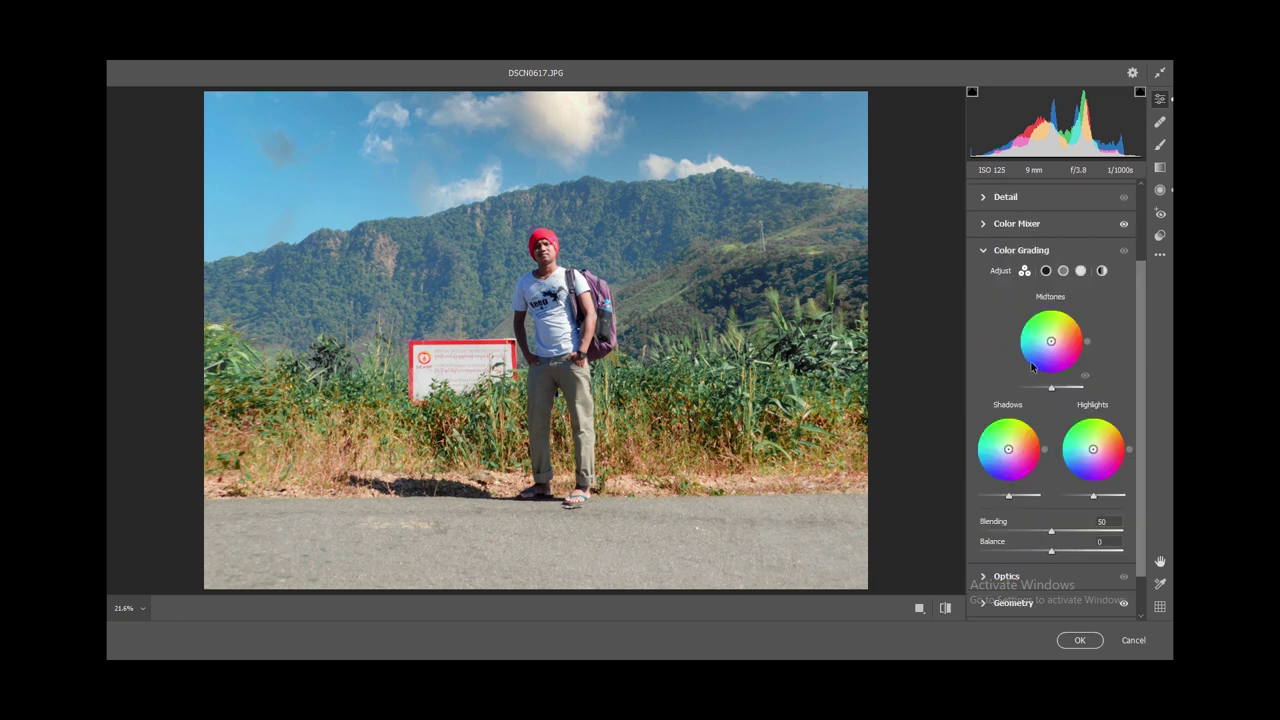
left_click_drag(1010, 450, 1001, 444)
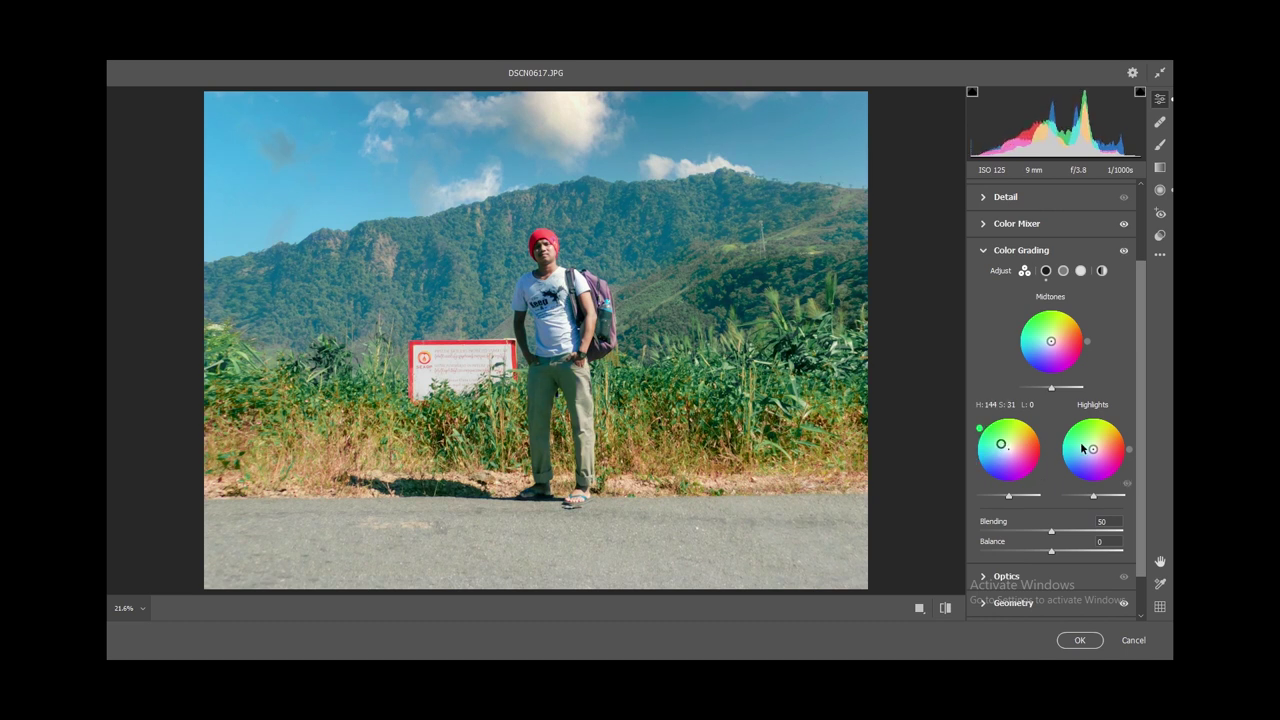
left_click_drag(1093, 449, 1096, 445)
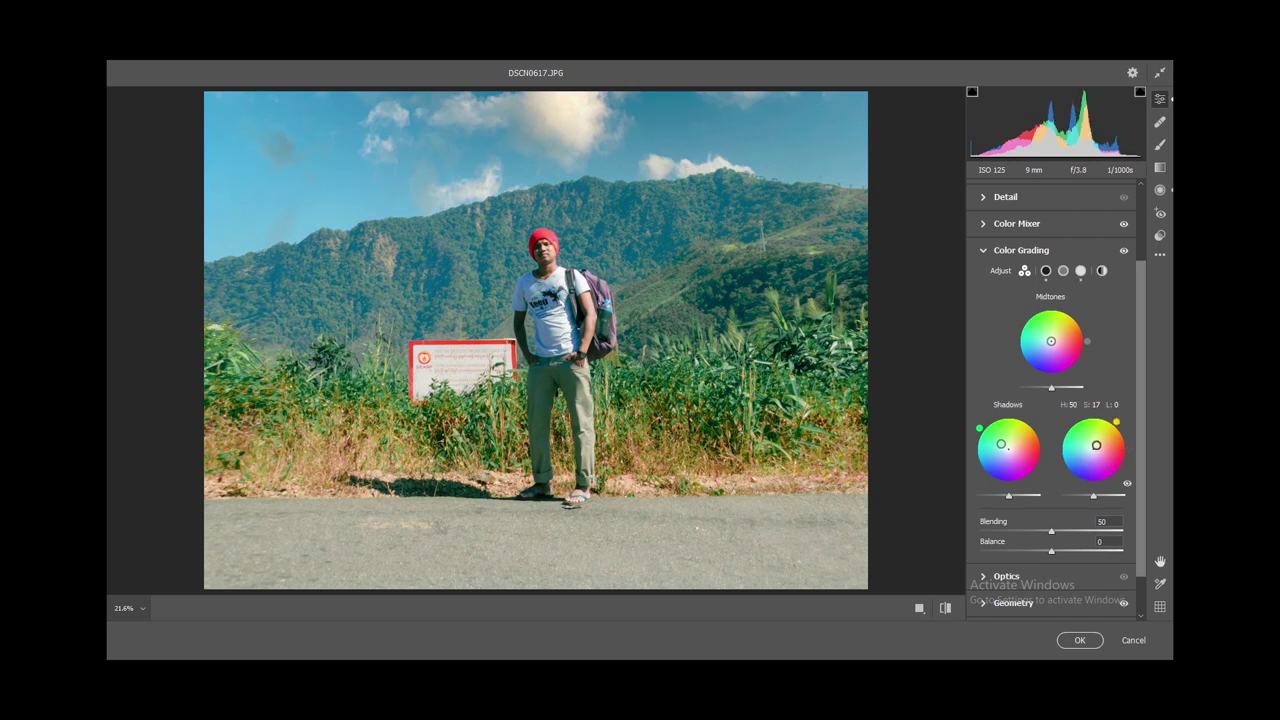
left_click_drag(1096, 445, 1101, 442)
left_click_drag(1100, 442, 1098, 440)
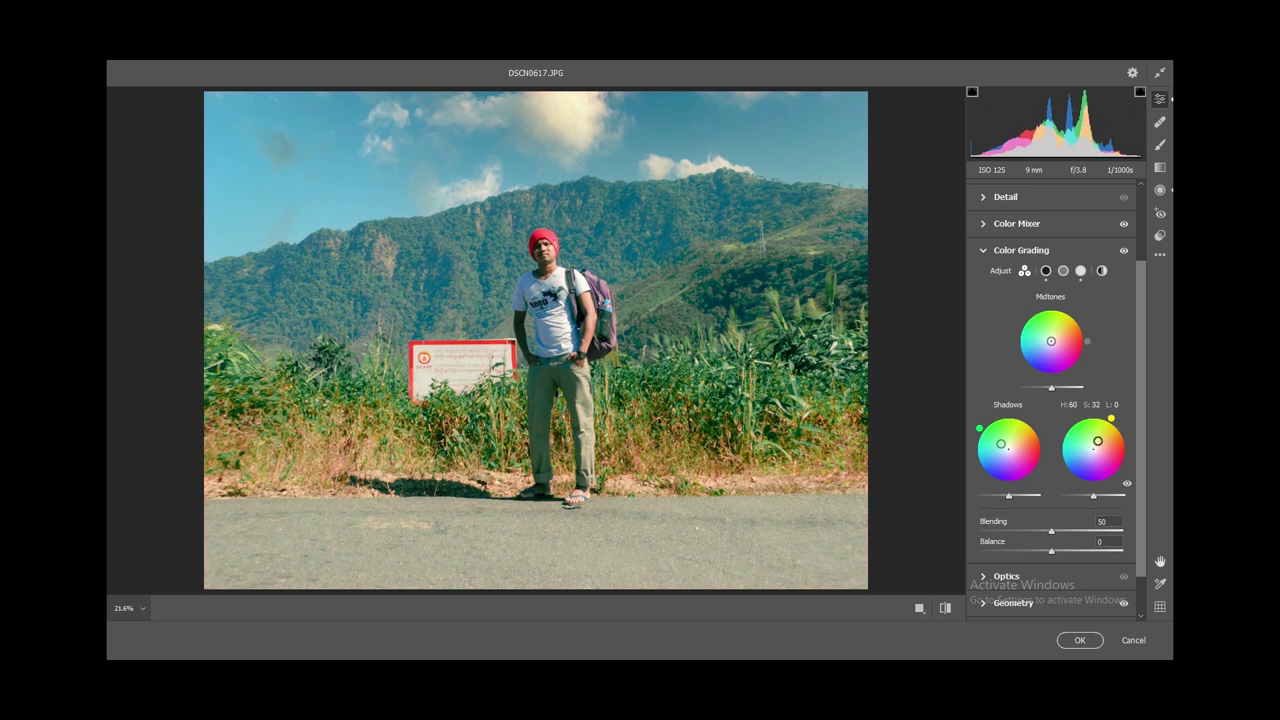
left_click_drag(1001, 444, 1003, 446)
left_click(983, 250)
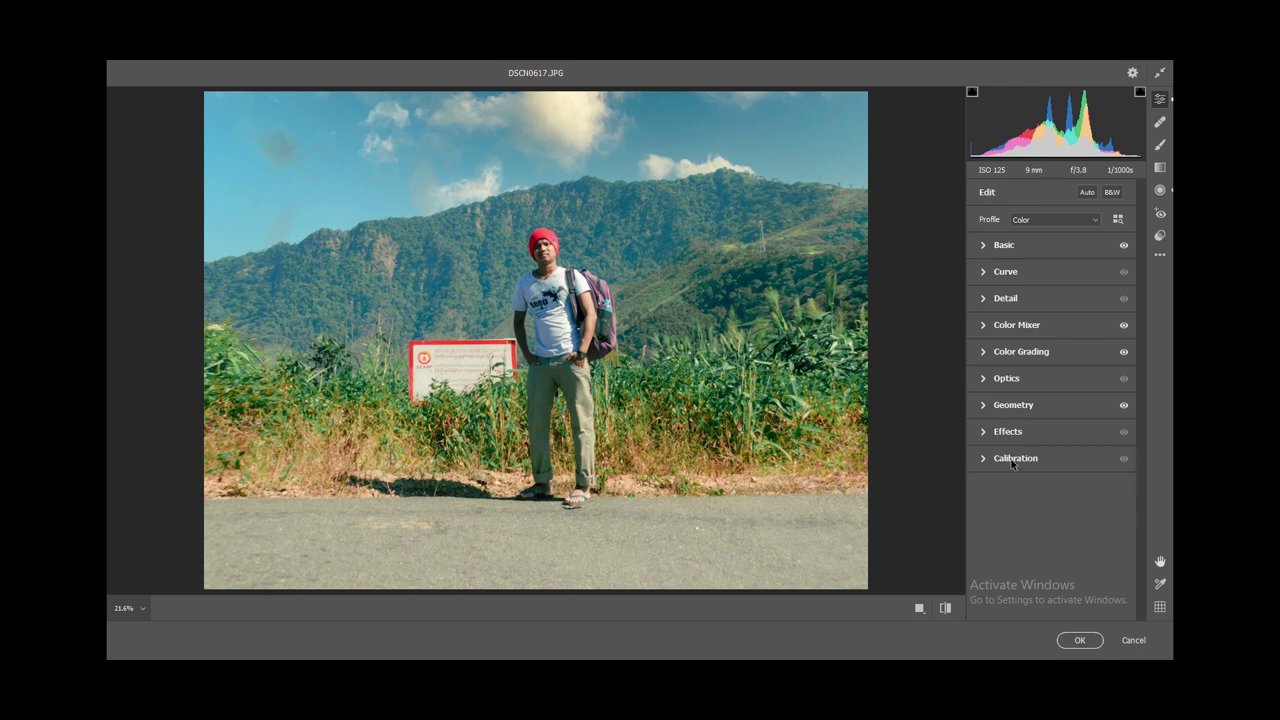
- Add Grain of 25 in Camera Raw's Effects panel, zooming in to inspect it
left_click(982, 432)
left_click_drag(980, 464, 1007, 464)
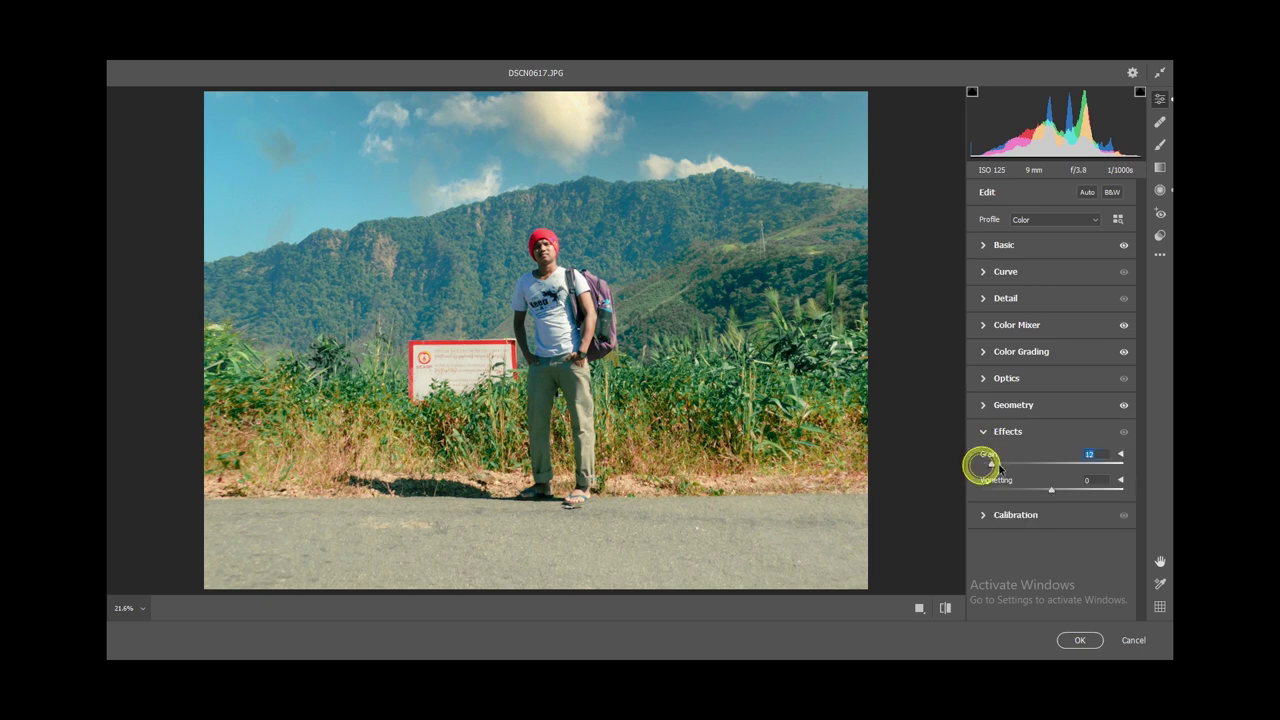
key("ctrl+plus")
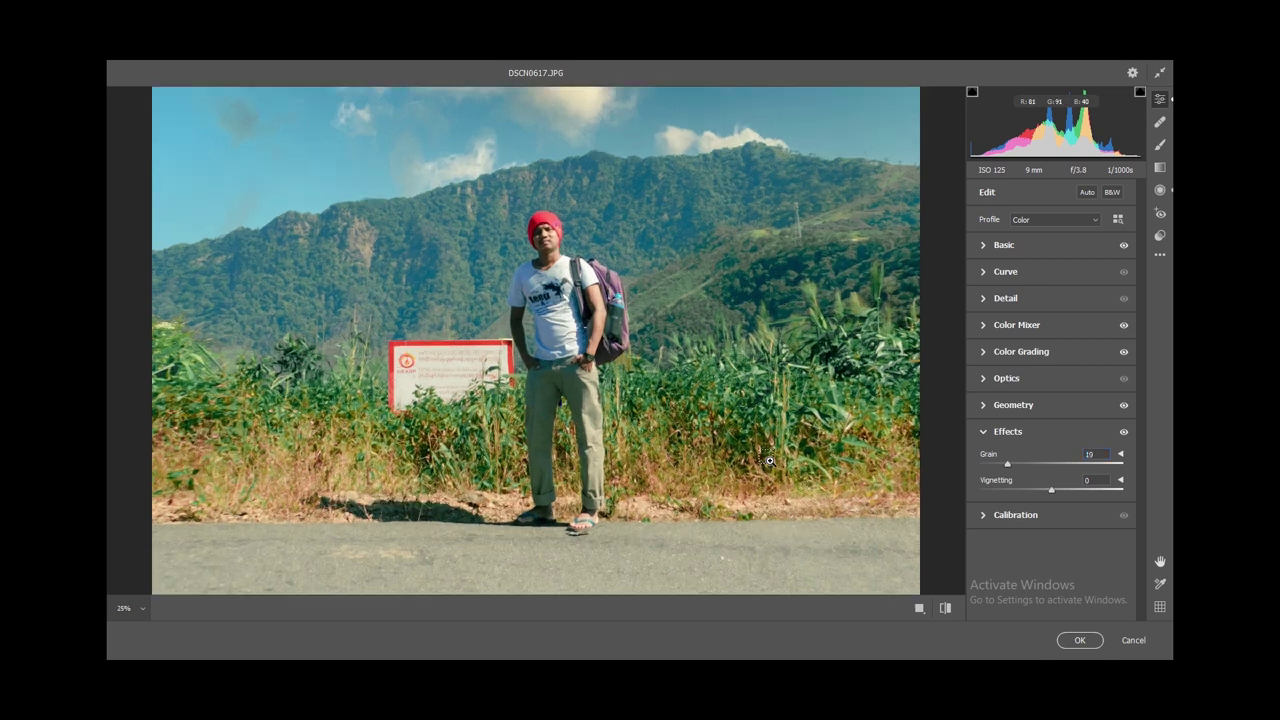
scroll(705, 395, "up", 3)
left_click(1008, 464)
left_click_drag(1010, 466, 1016, 465)
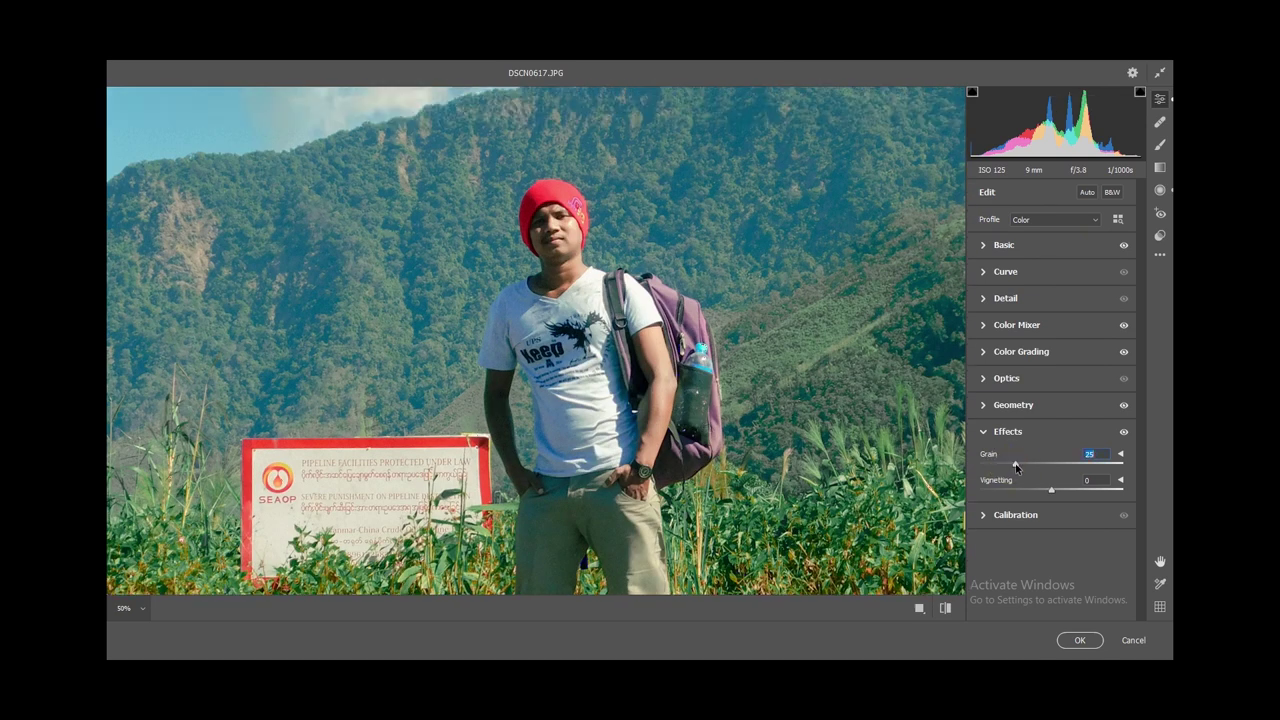
key("ctrl+minus")
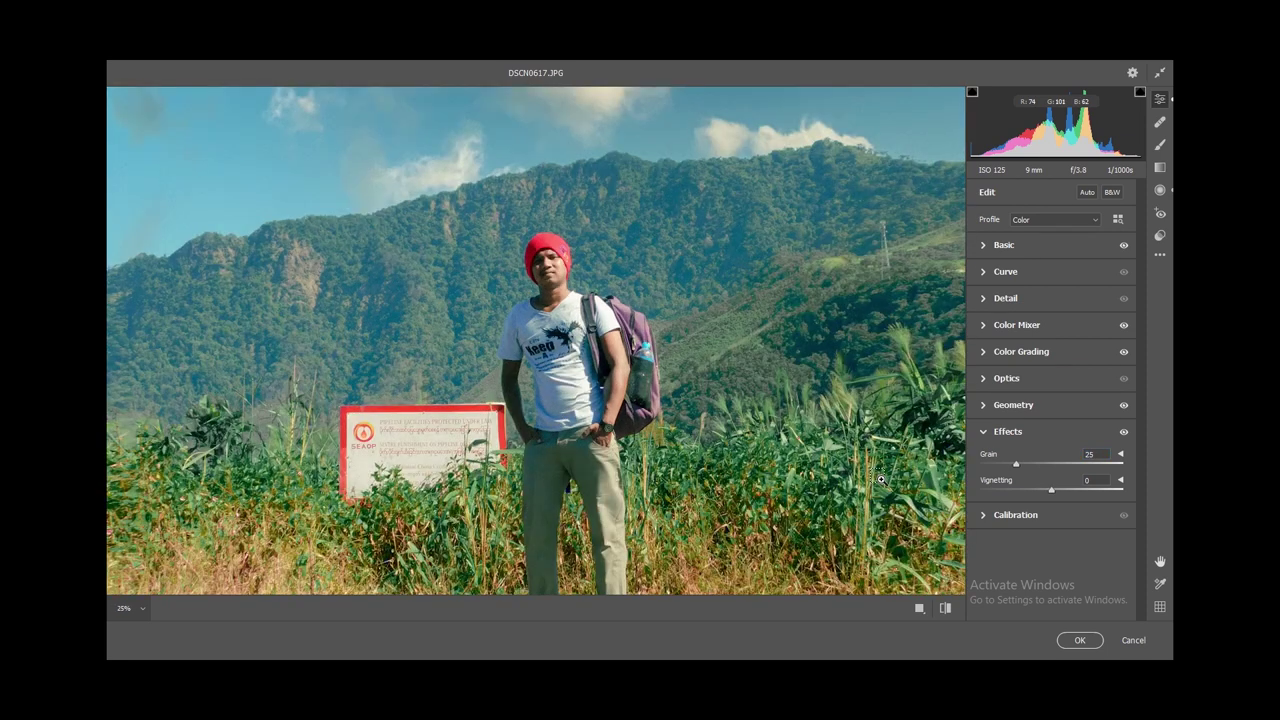
key("ctrl+minus")
key("ctrl+minus")
left_click(983, 431)
- Set Sharpening 27 with Masking 8 and some noise reduction, then apply the Camera Raw filter
left_click(1005, 298)
left_click_drag(980, 330, 998, 331)
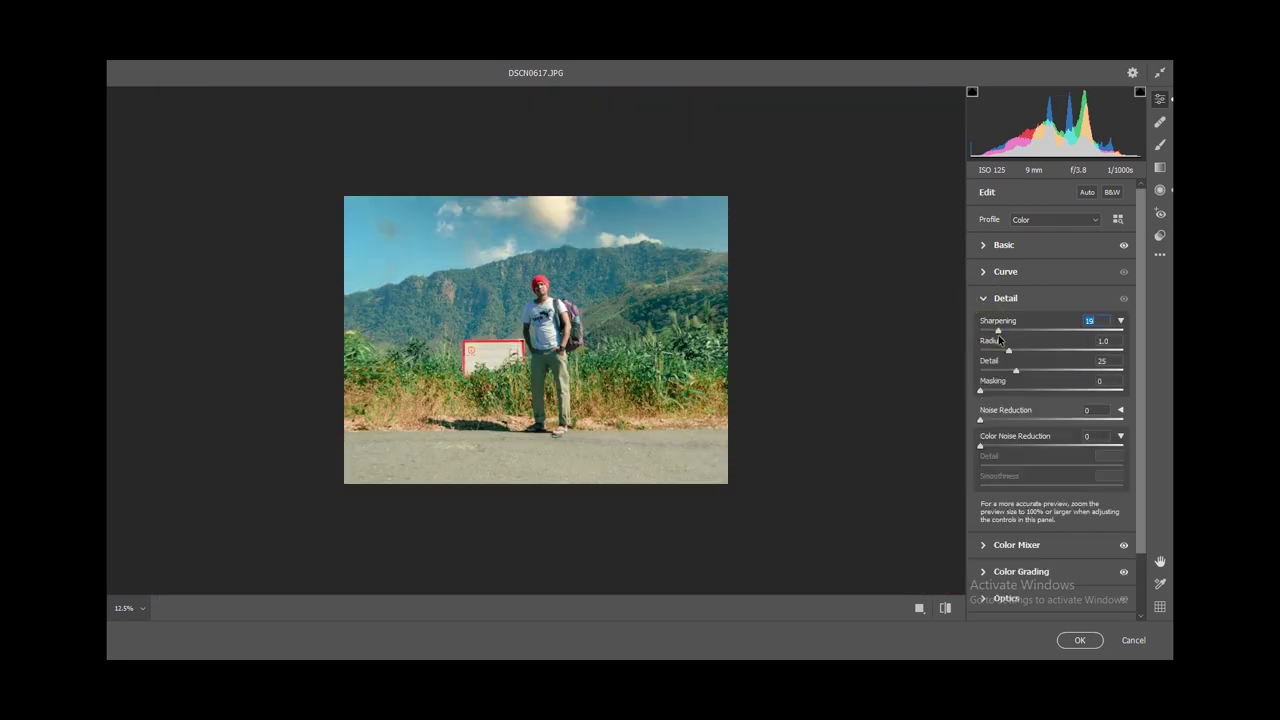
mouse_move(980, 390)
left_mouse_down()
mouse_move(991, 390)
mouse_move(988, 420)
mouse_move(1008, 422)
left_mouse_up()
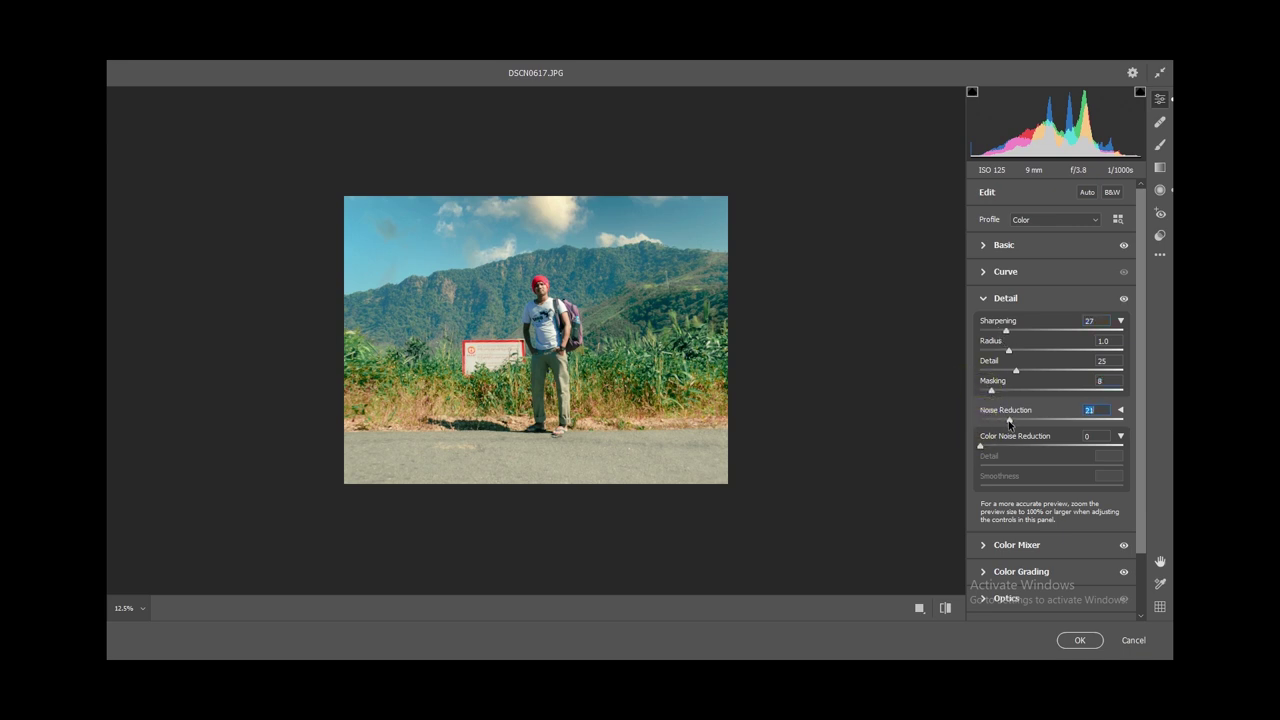
left_click(986, 300)
left_click(1080, 640)
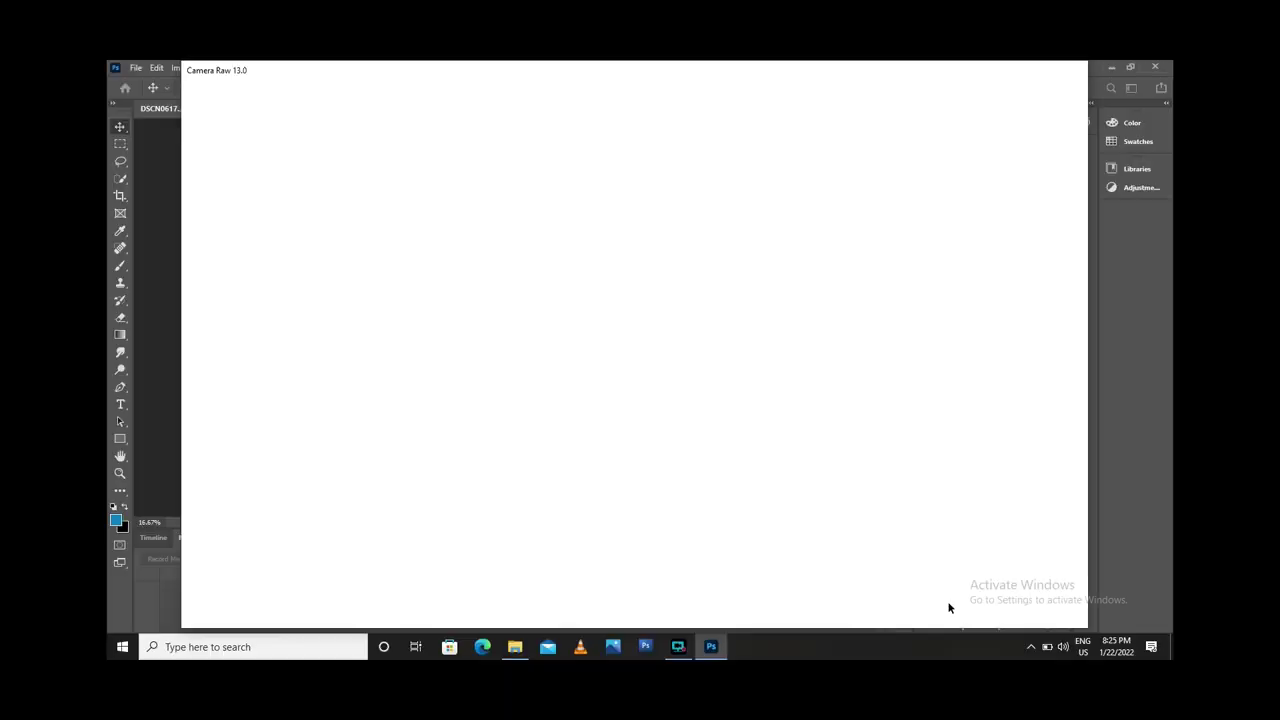
- Compare the edited photo with the original, then restore the edited version
left_click(923, 238, "alt")
left_click(923, 238, "alt")
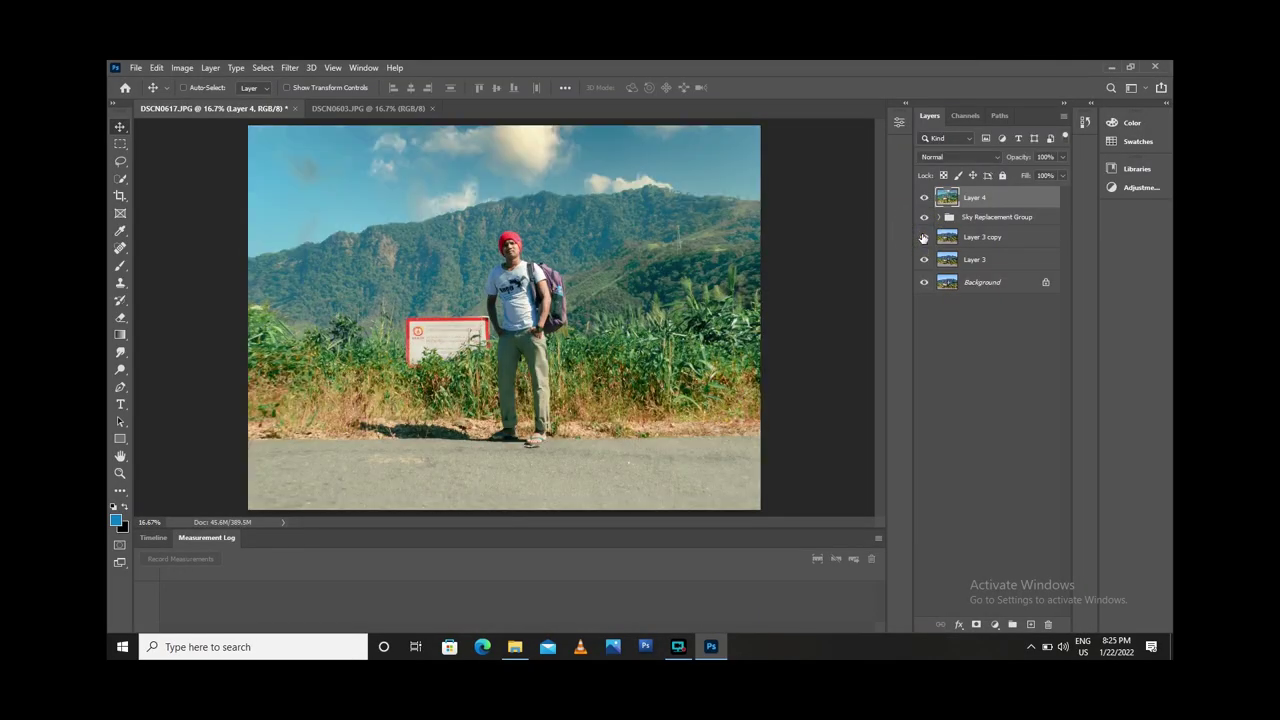
left_click(923, 283, "alt")
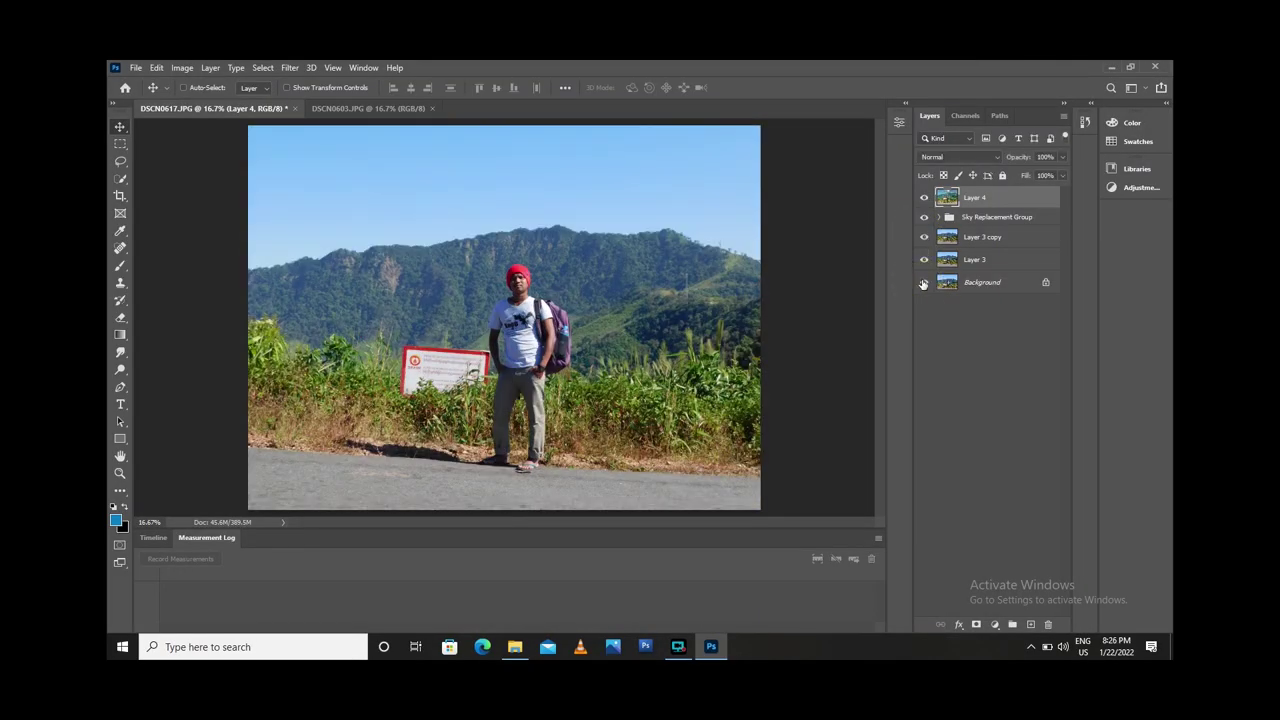
left_click(923, 283, "alt")
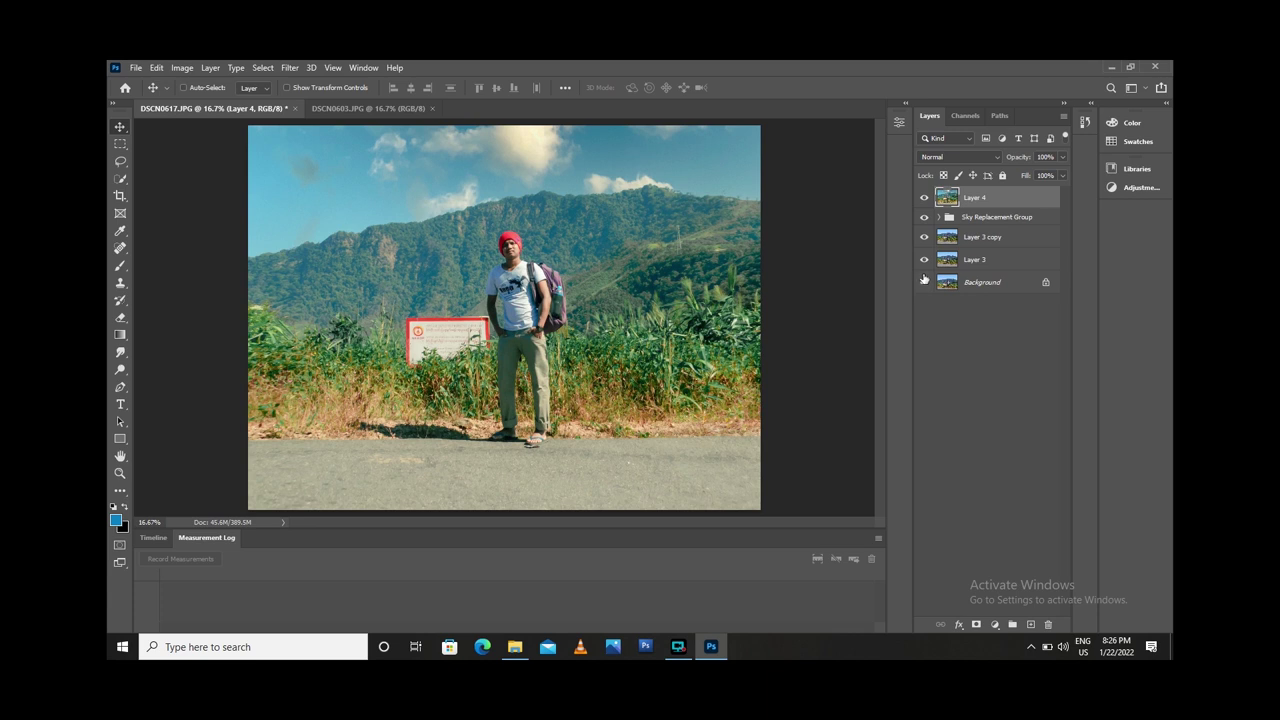
- Crop the photo to a full-width 16:9 frame, trimming sky above and road below
key("c")
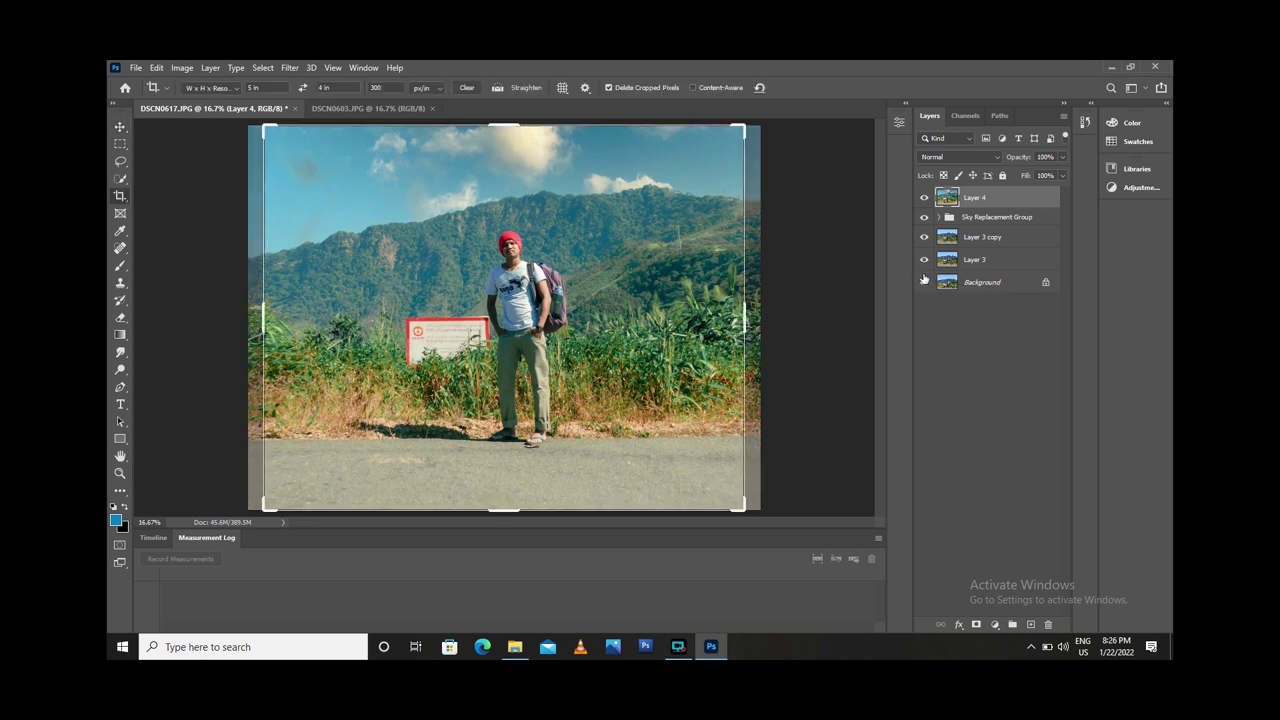
left_click(237, 91)
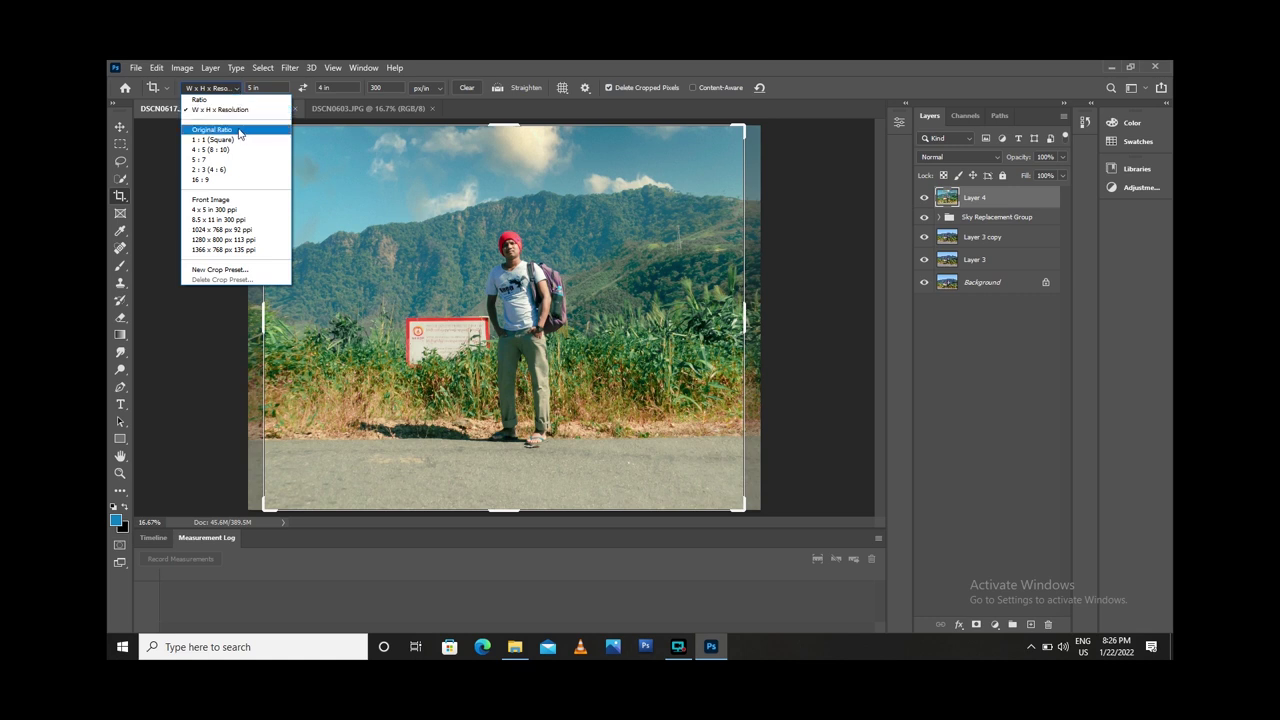
left_click(247, 181)
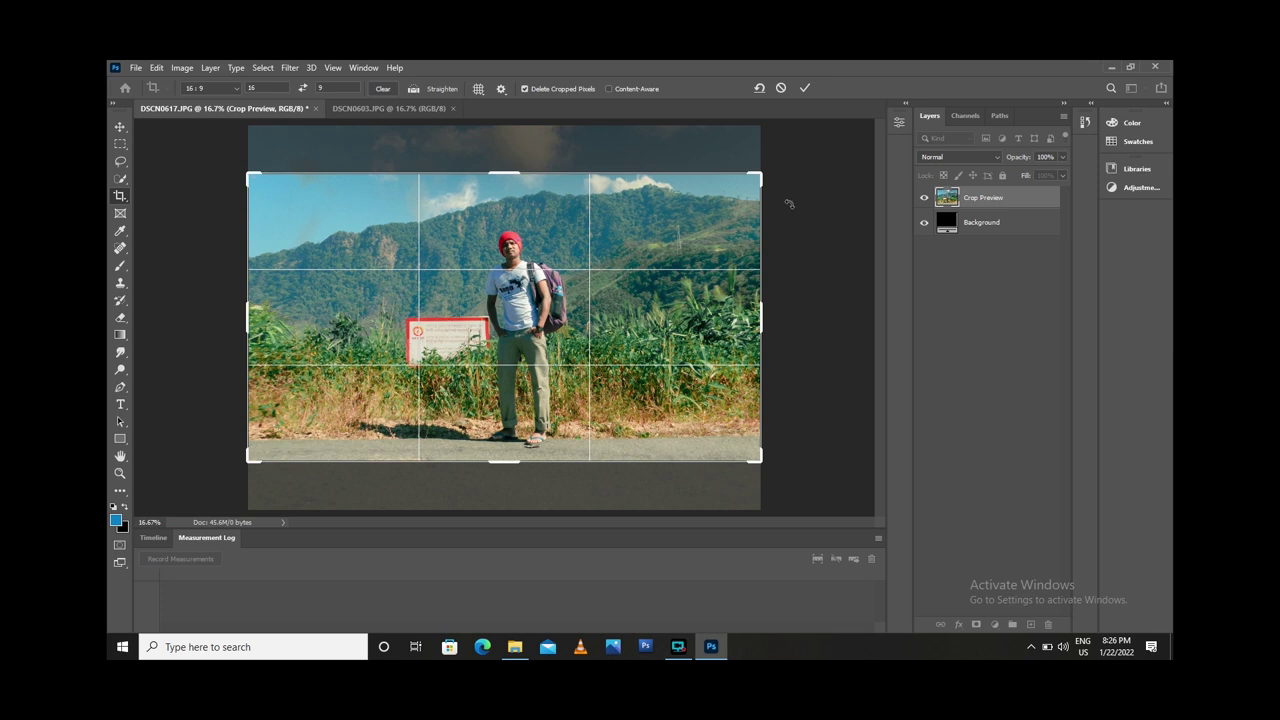
left_click_drag(762, 174, 754, 162)
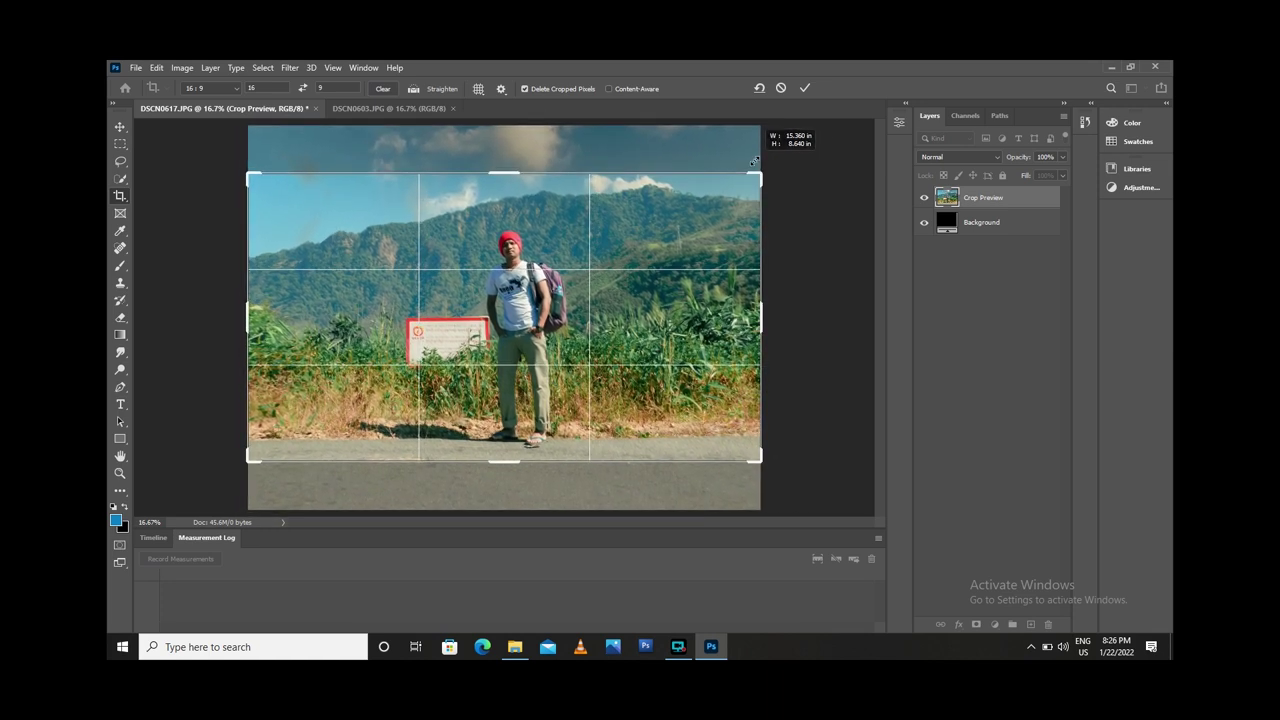
left_click_drag(524, 300, 530, 304)
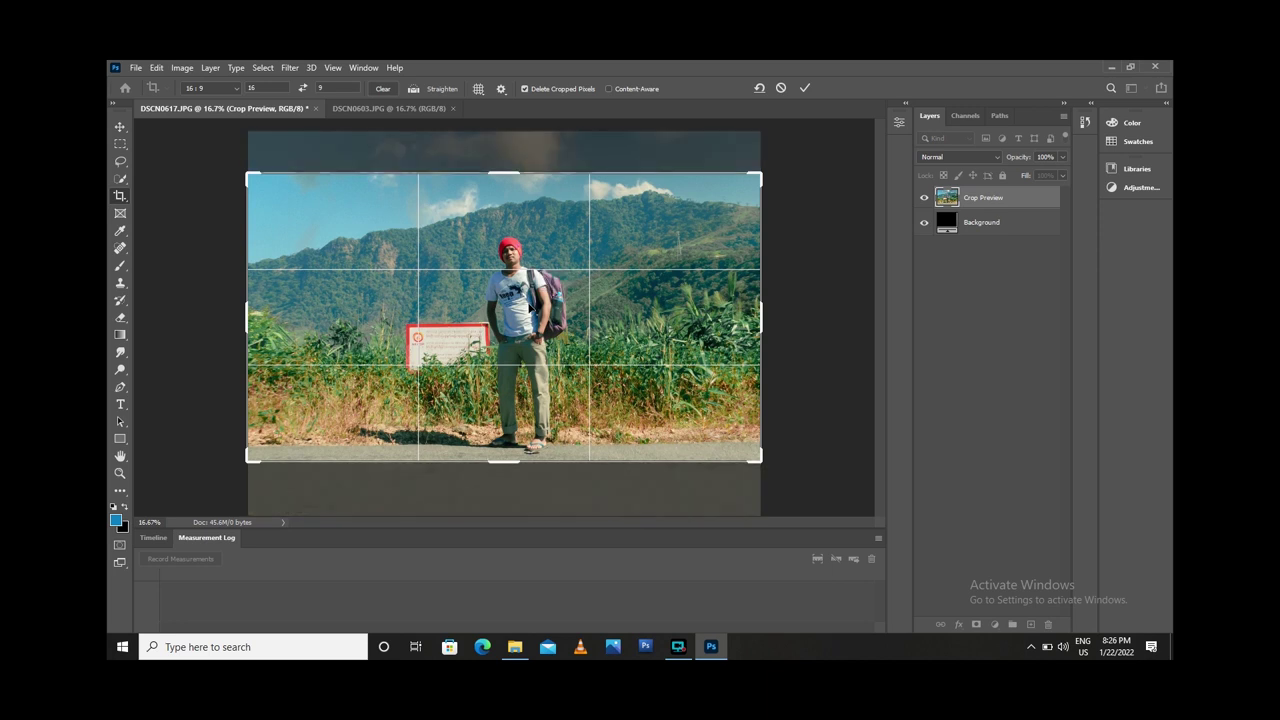
left_click(805, 88)
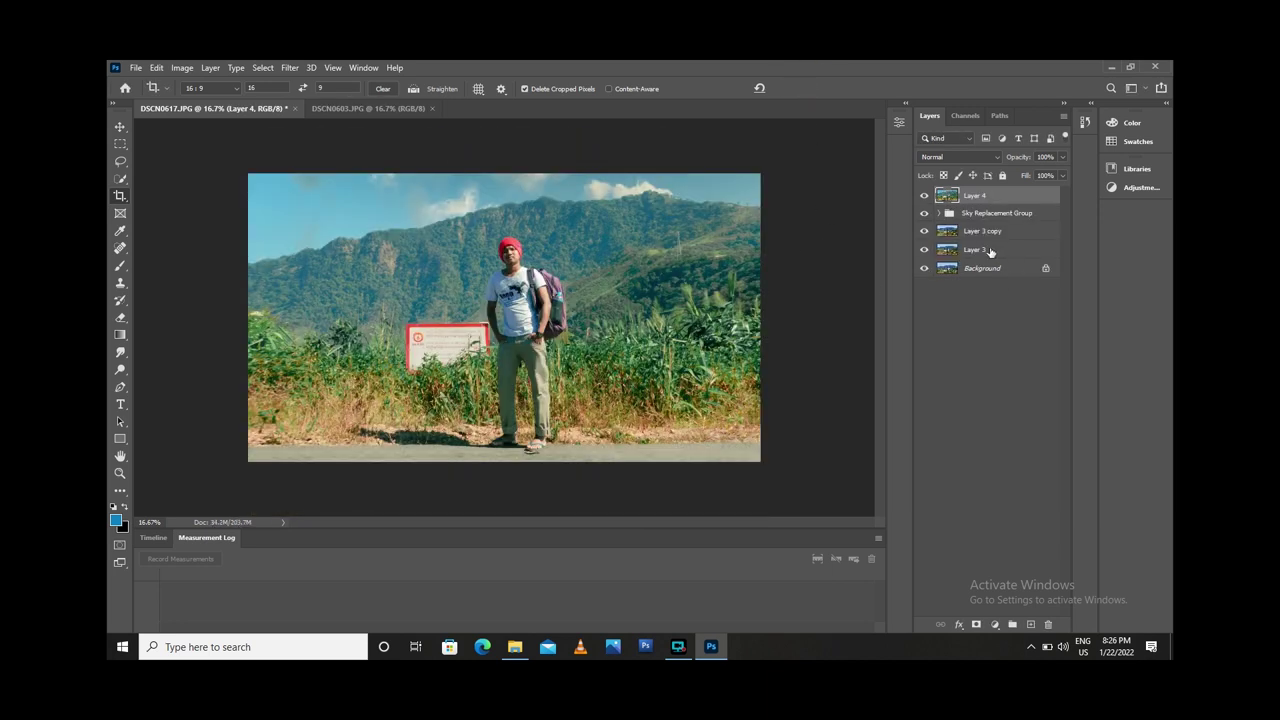
- Duplicate Layer 4, fill the copy with solid black, and keep Layer 4 on top
key("ctrl+j")
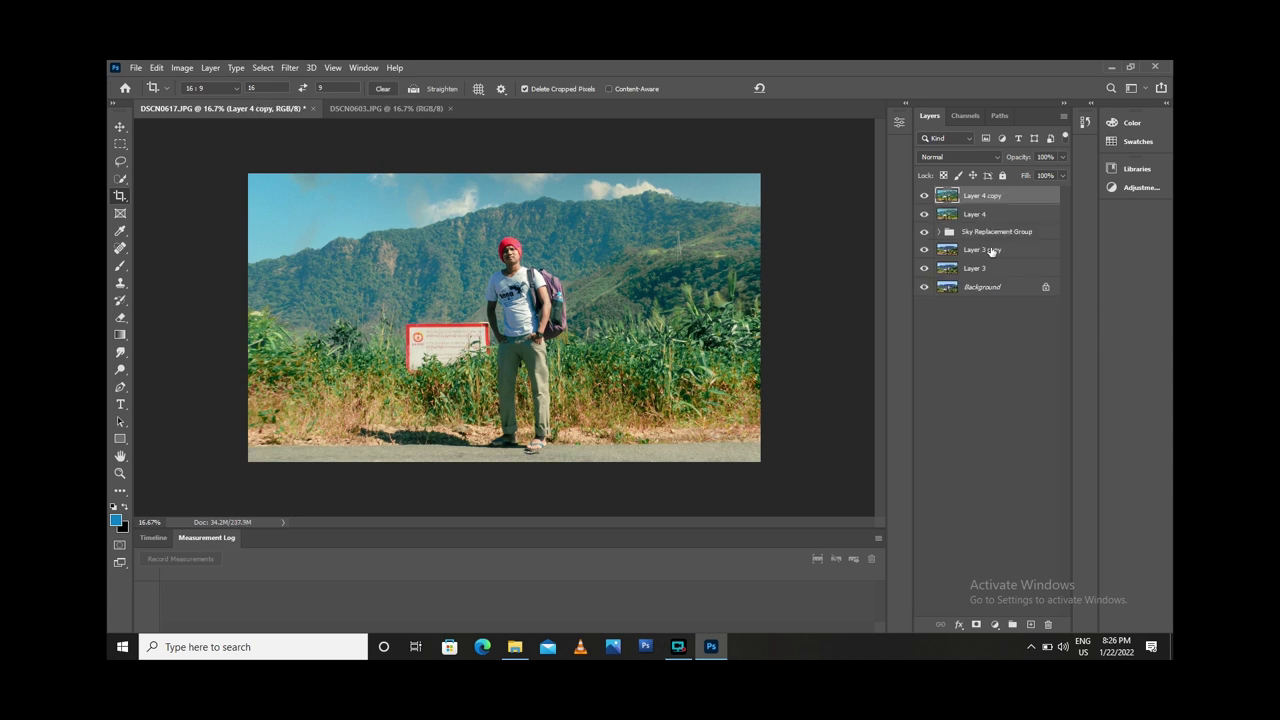
left_click(125, 507)
key("alt+BackSpace")
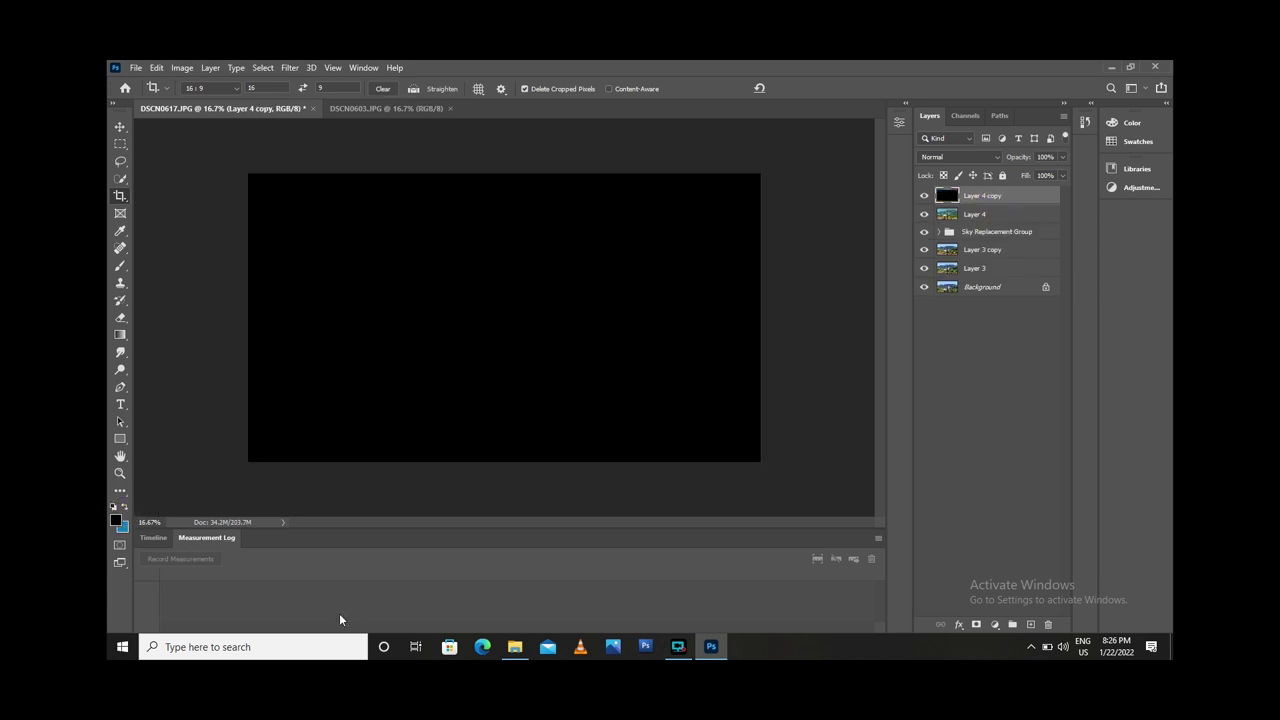
left_click_drag(978, 215, 978, 194)
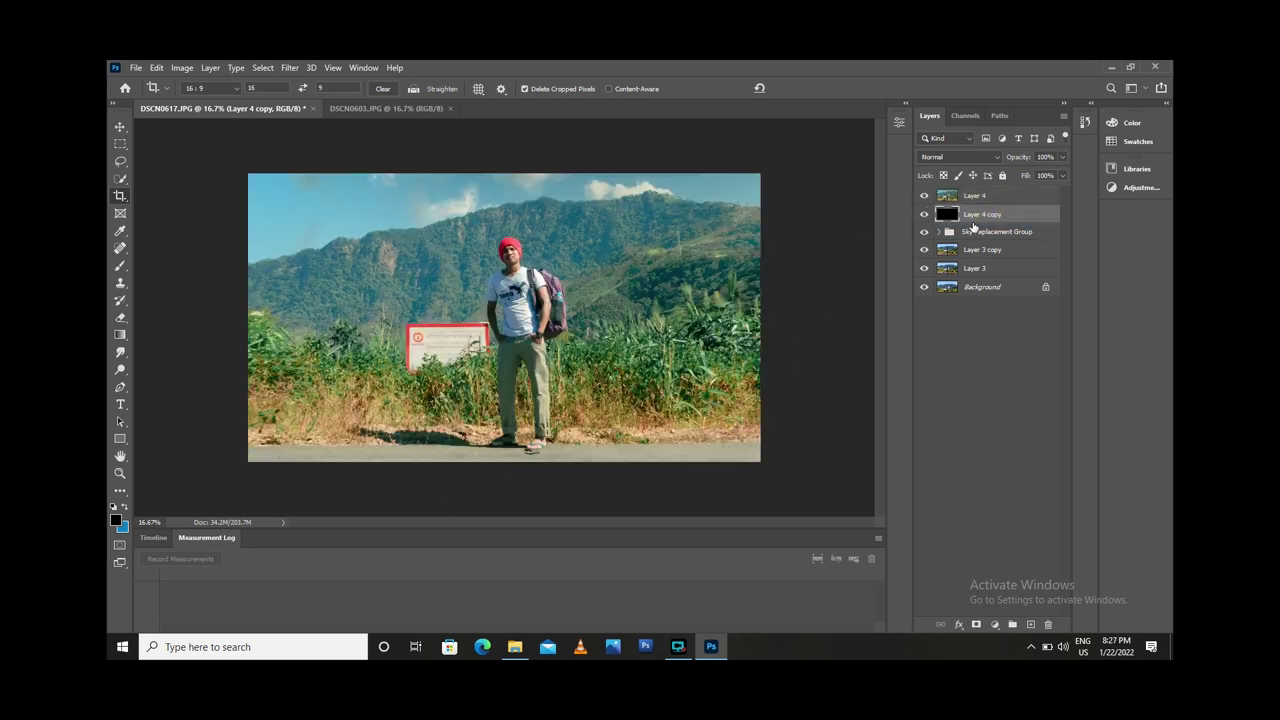
left_click(979, 199)
- Scale Layer 4 to about 95% over the black copy, nudging it into position
key("ctrl+t")
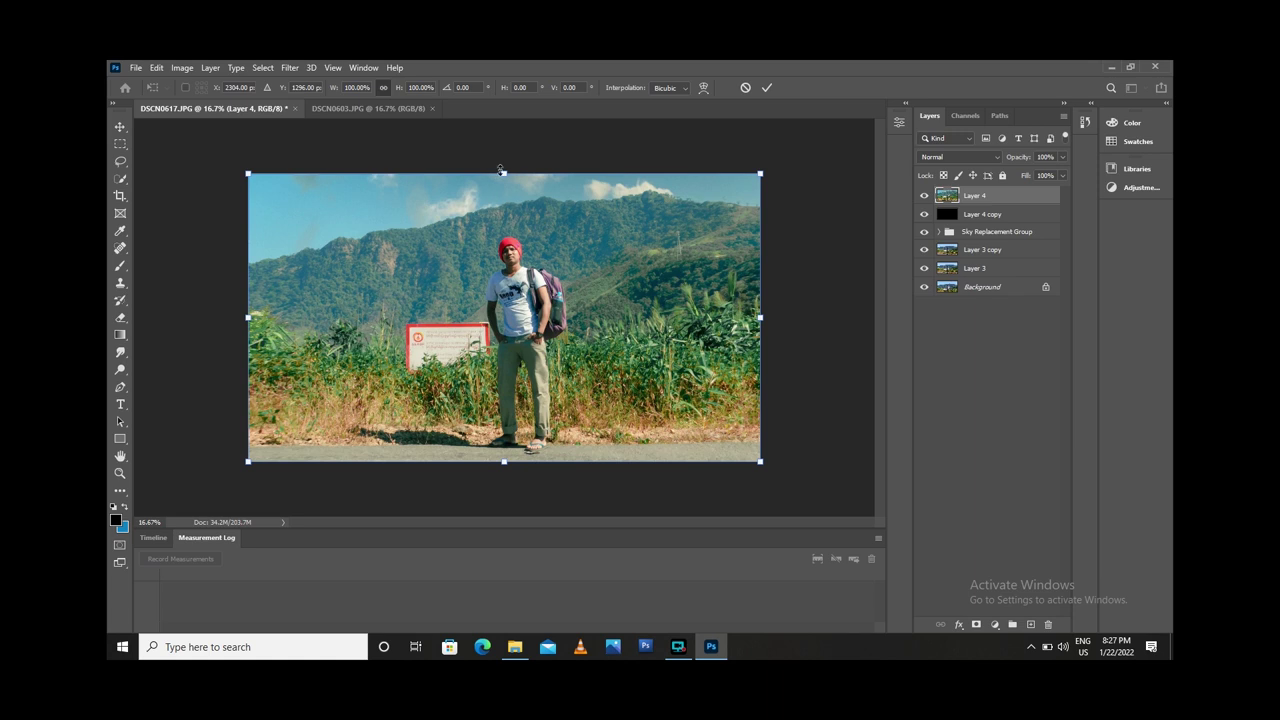
left_click_drag(503, 172, 504, 184)
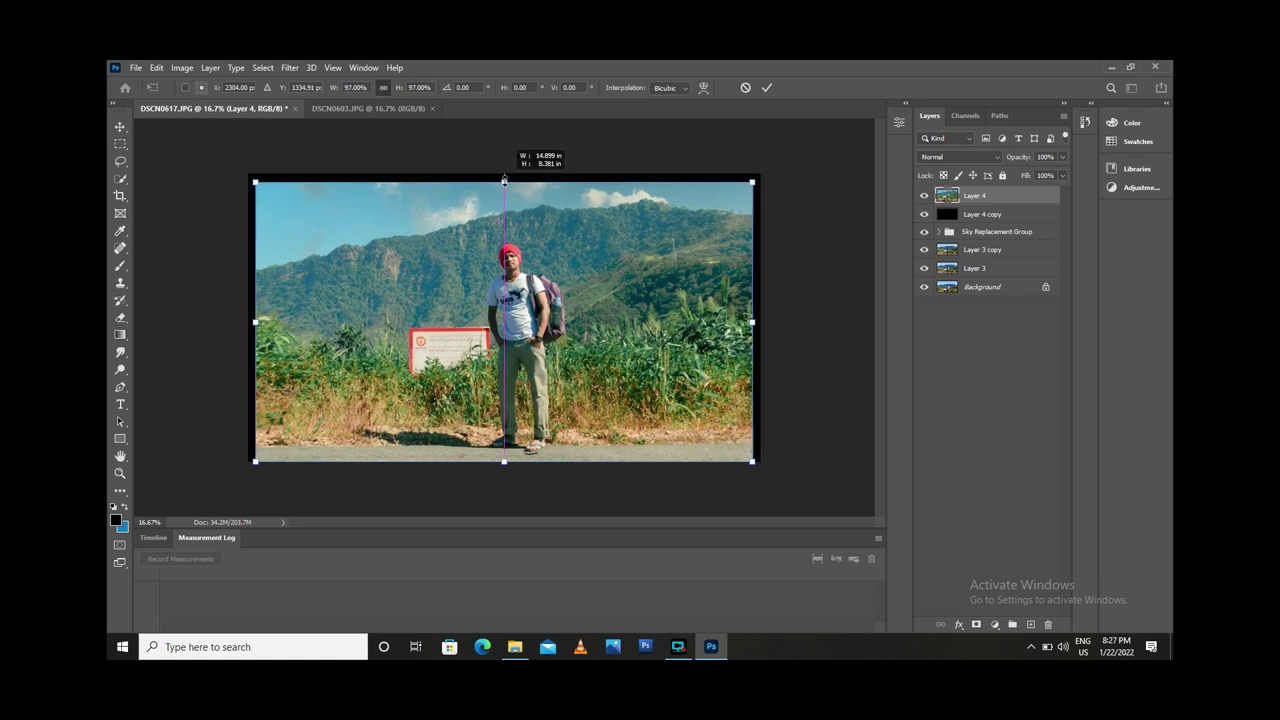
left_click_drag(504, 184, 504, 187)
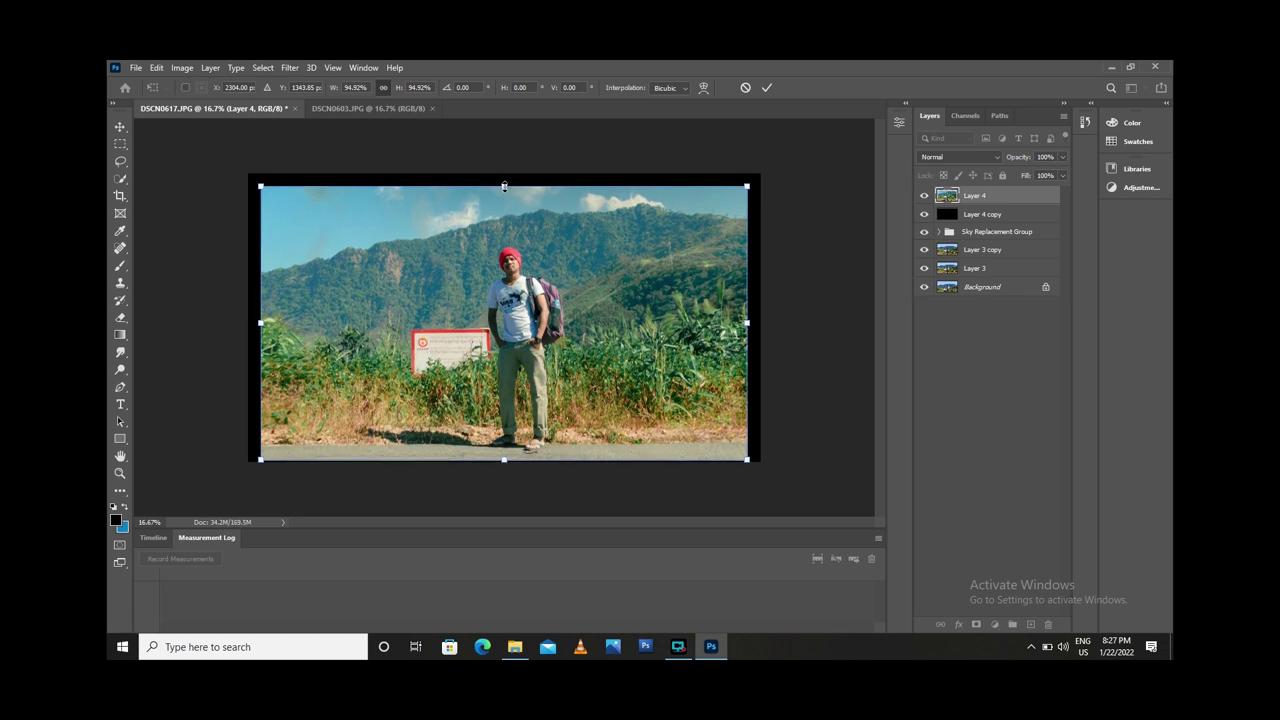
key("shift+Up")
key("shift+Up")
key("shift+Up")
key("shift+Up")
key("shift+Up")
key("shift+Up")
key("Down")
key("Down")
key("Down")
key("Return")
- Preview a crop without changing anything, then switch to the rectangular marquee
key("c")
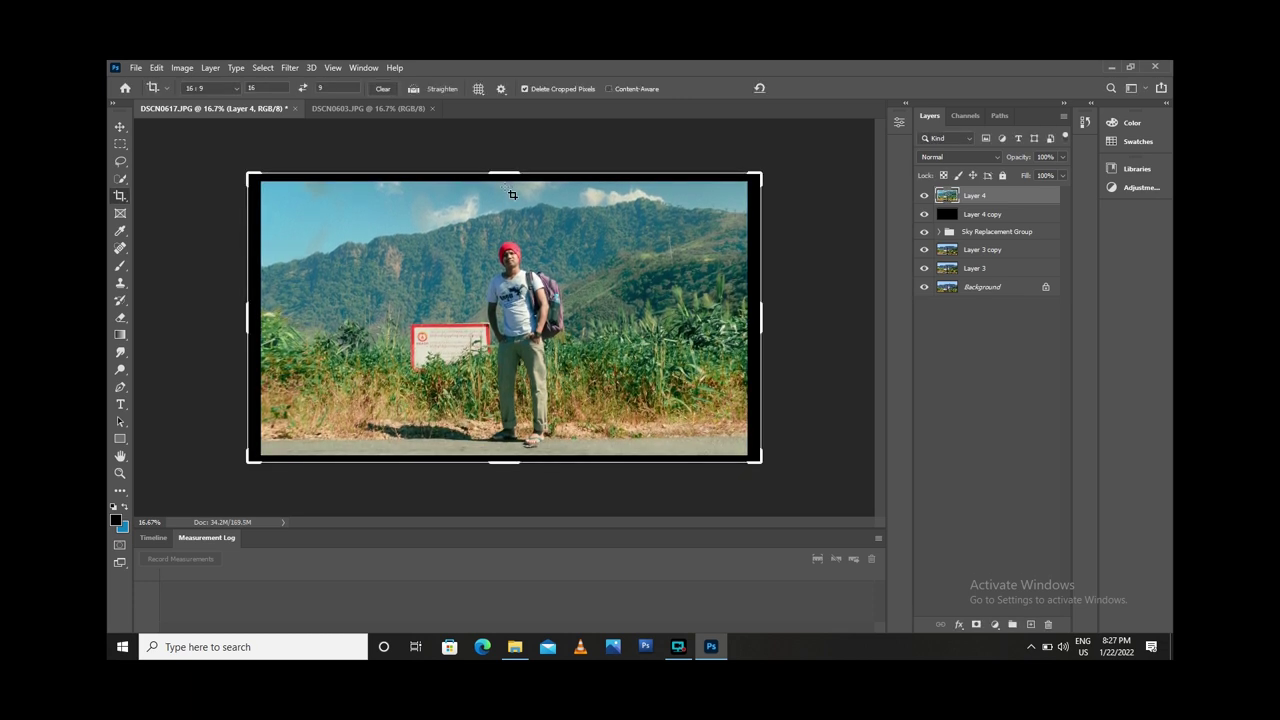
left_click(510, 192)
key("Return")
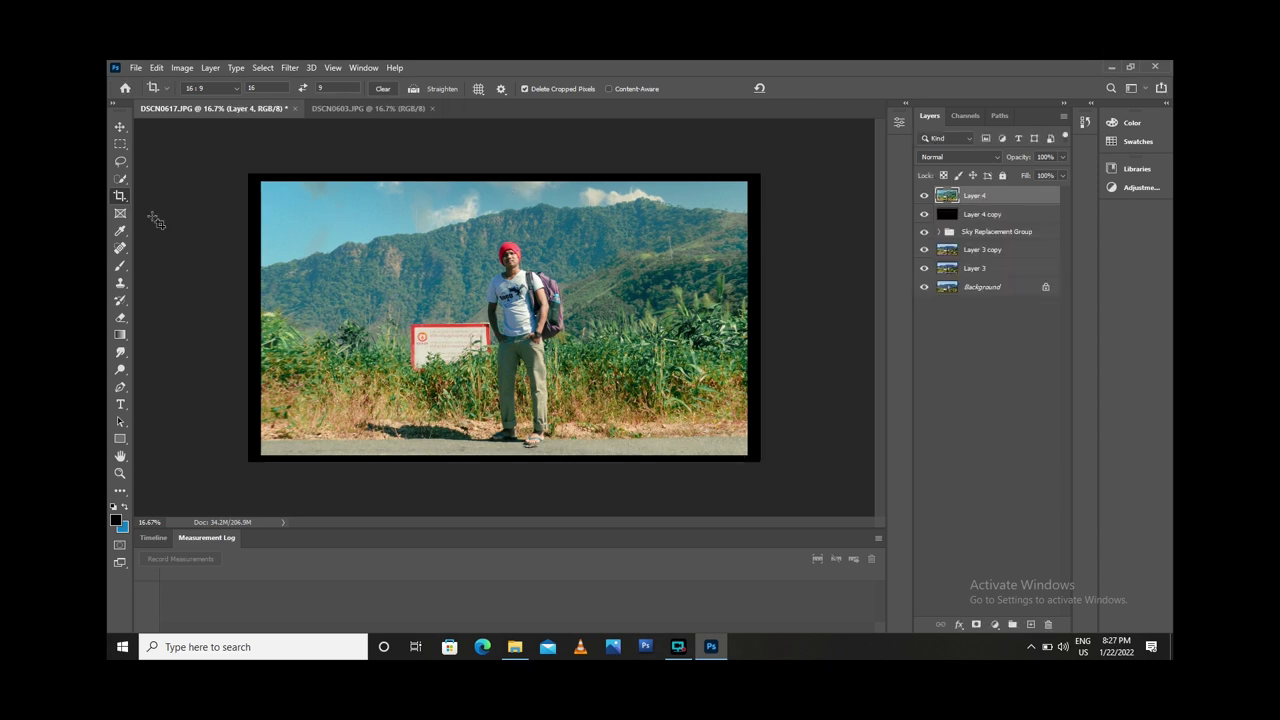
left_click(120, 143)
- Stretch a narrow left-edge strip of the photo out to the frame's left edge
mouse_move(253, 180)
left_mouse_down()
mouse_move(277, 294)
mouse_move(284, 459)
left_mouse_up()
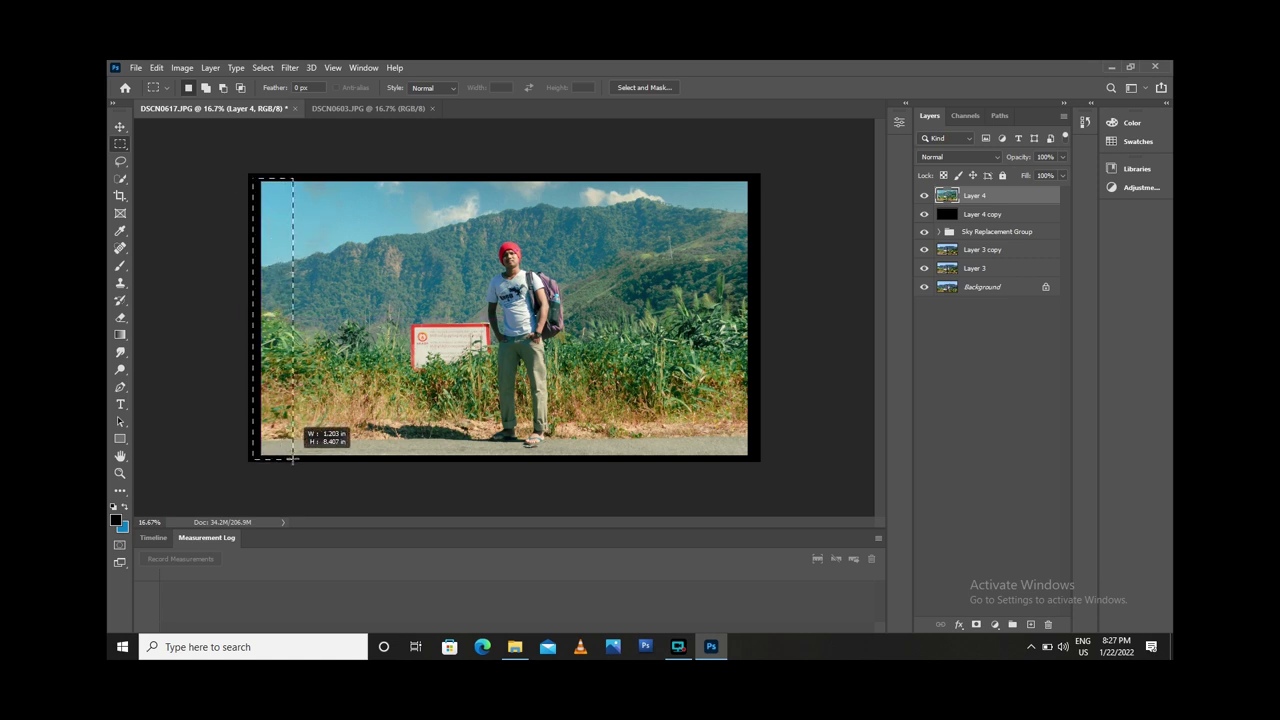
left_click_drag(284, 459, 284, 460)
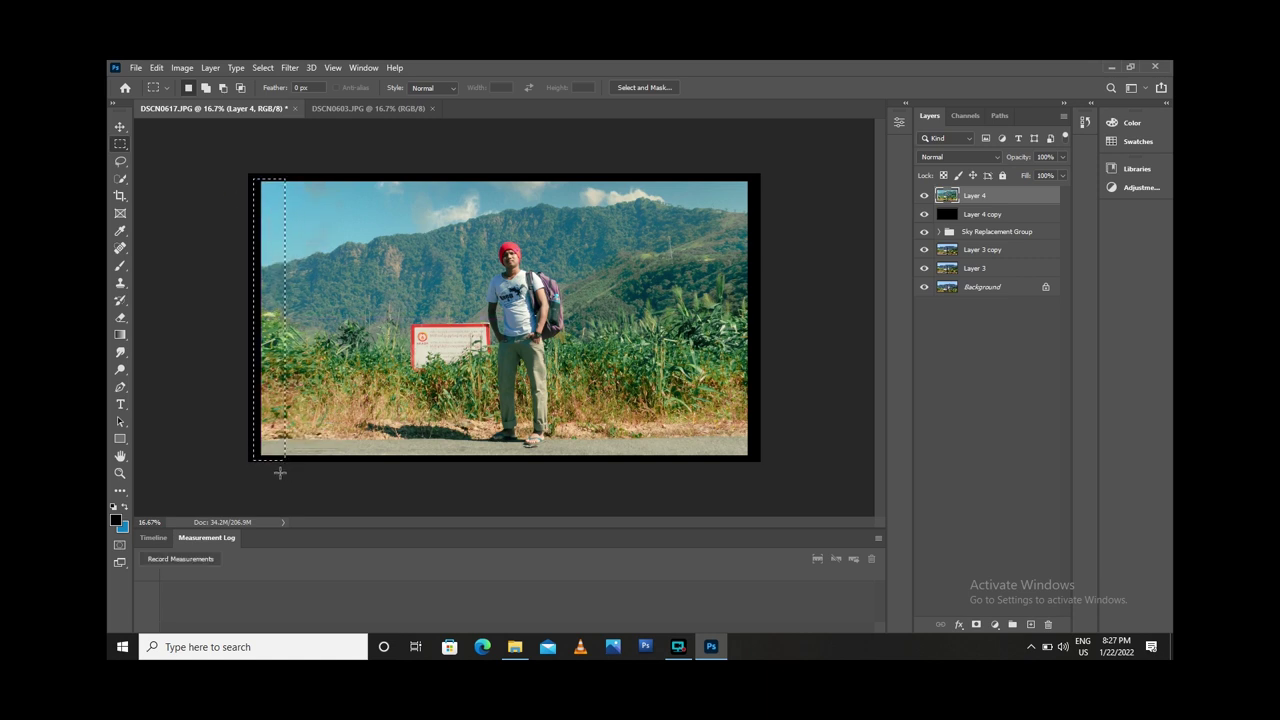
key("ctrl+t")
left_click_drag(256, 318, 235, 318)
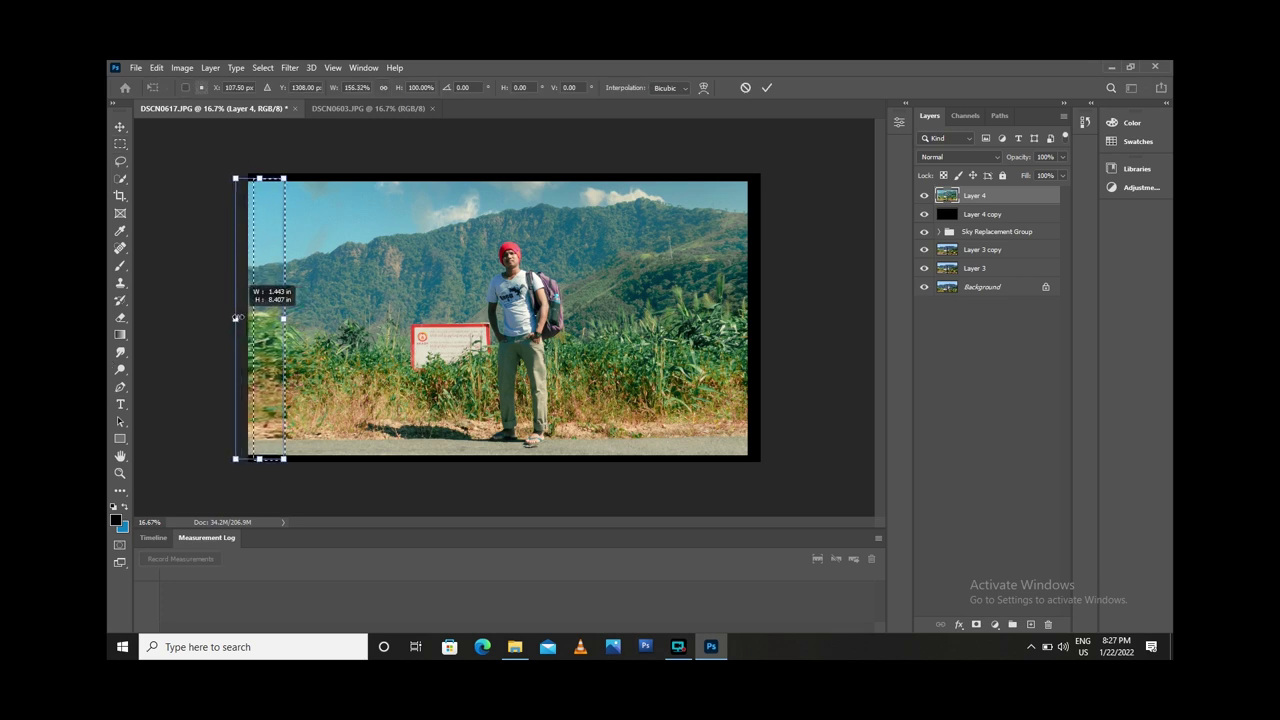
key("Return")
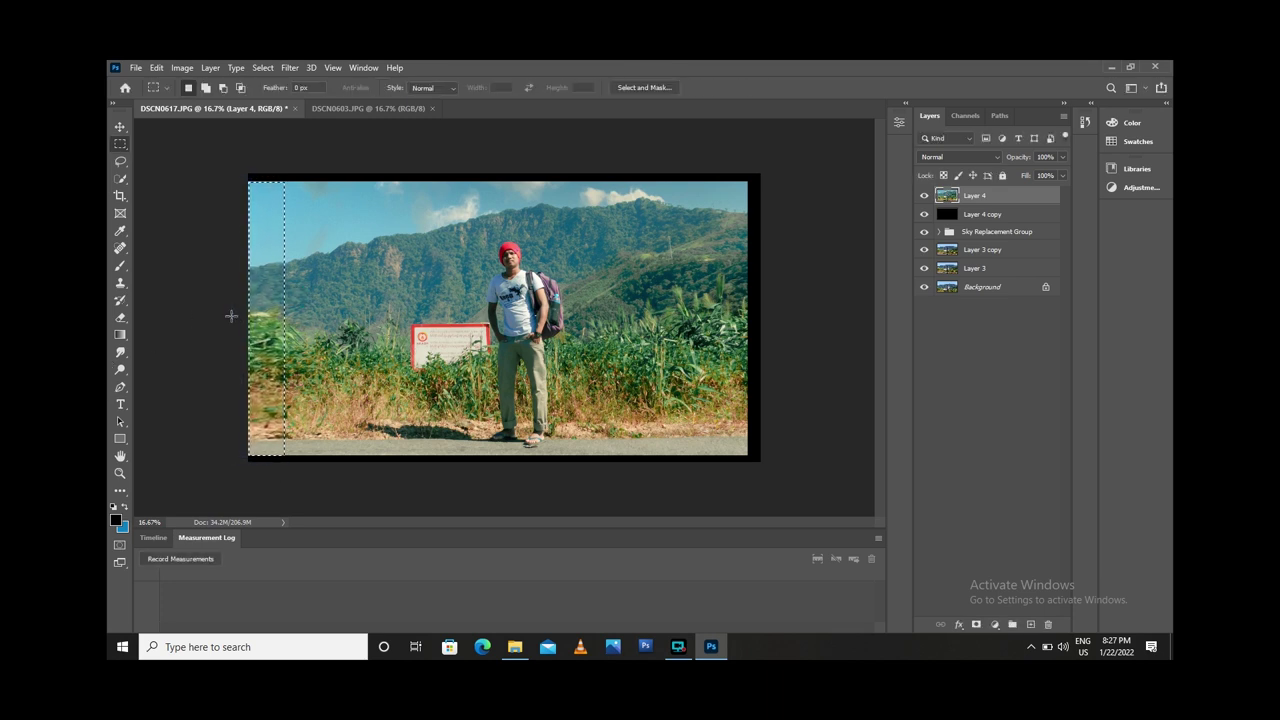
key("ctrl+d")
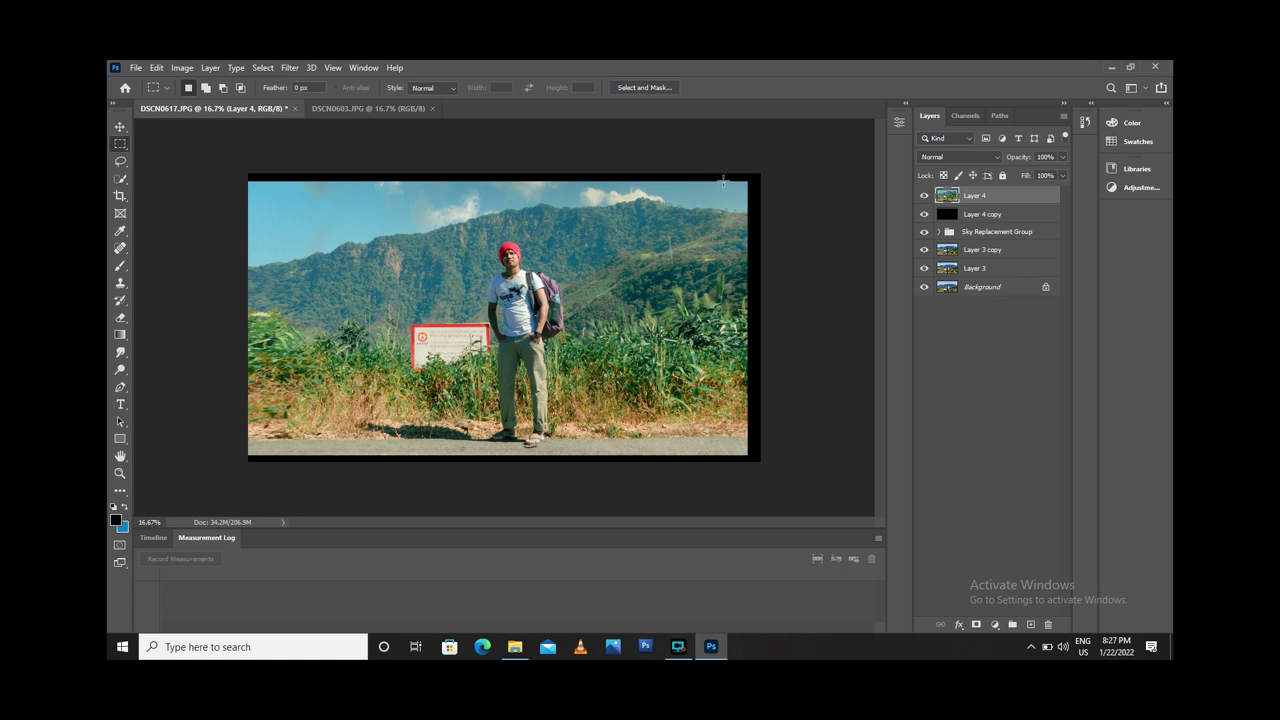
- Stretch a narrow right-edge strip of the photo out to the frame's right edge
left_click_drag(690, 177, 759, 454)
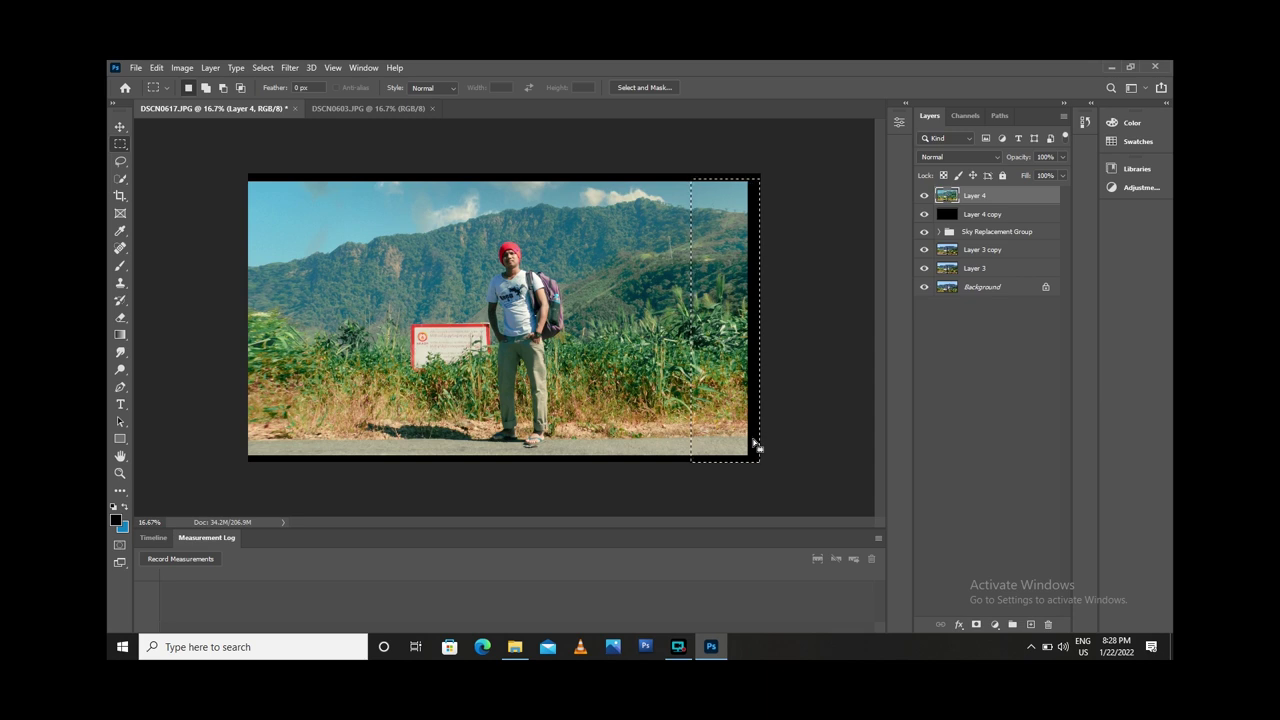
key("ctrl+t")
left_click_drag(759, 320, 760, 320)
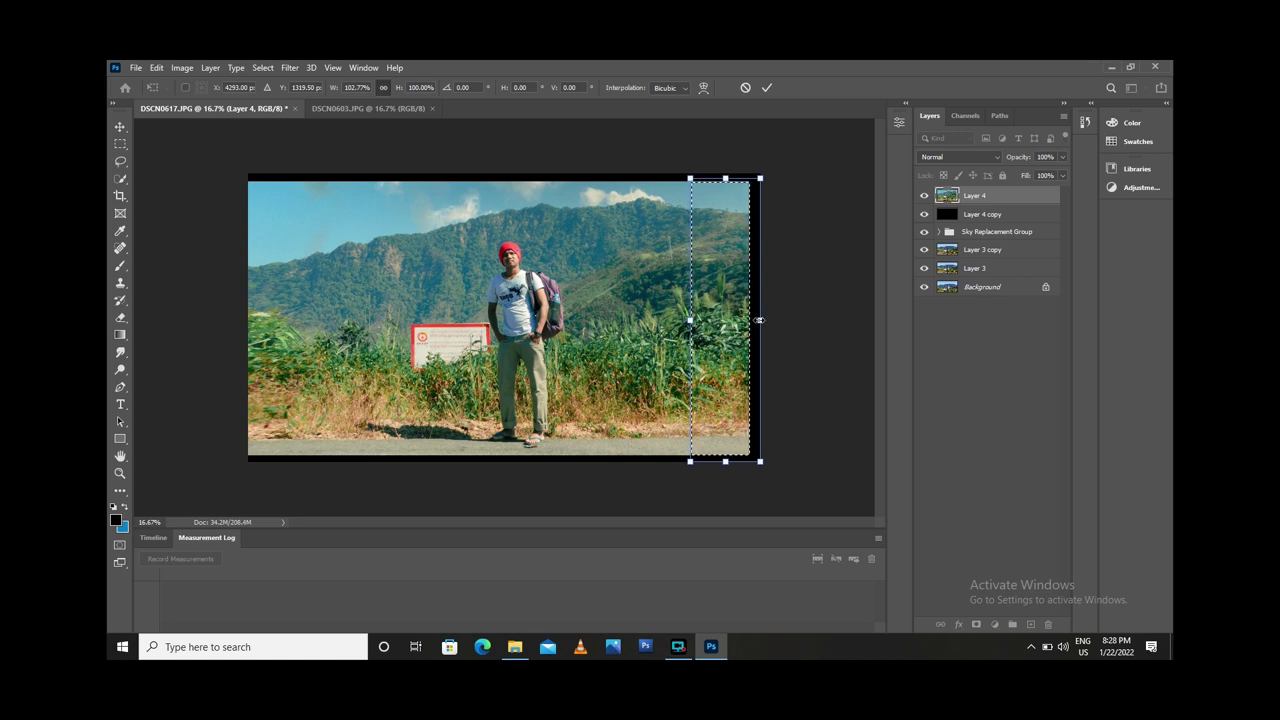
left_click_drag(760, 321, 773, 321)
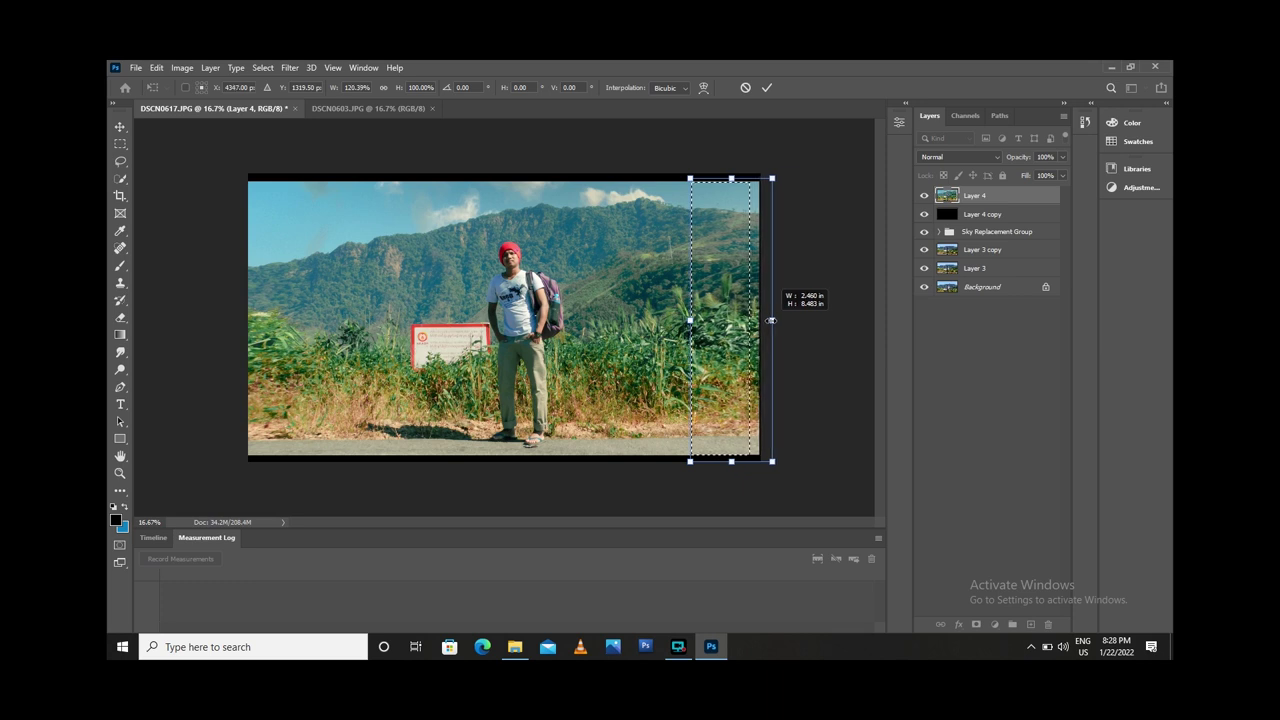
left_click_drag(773, 321, 772, 321)
key("Return")
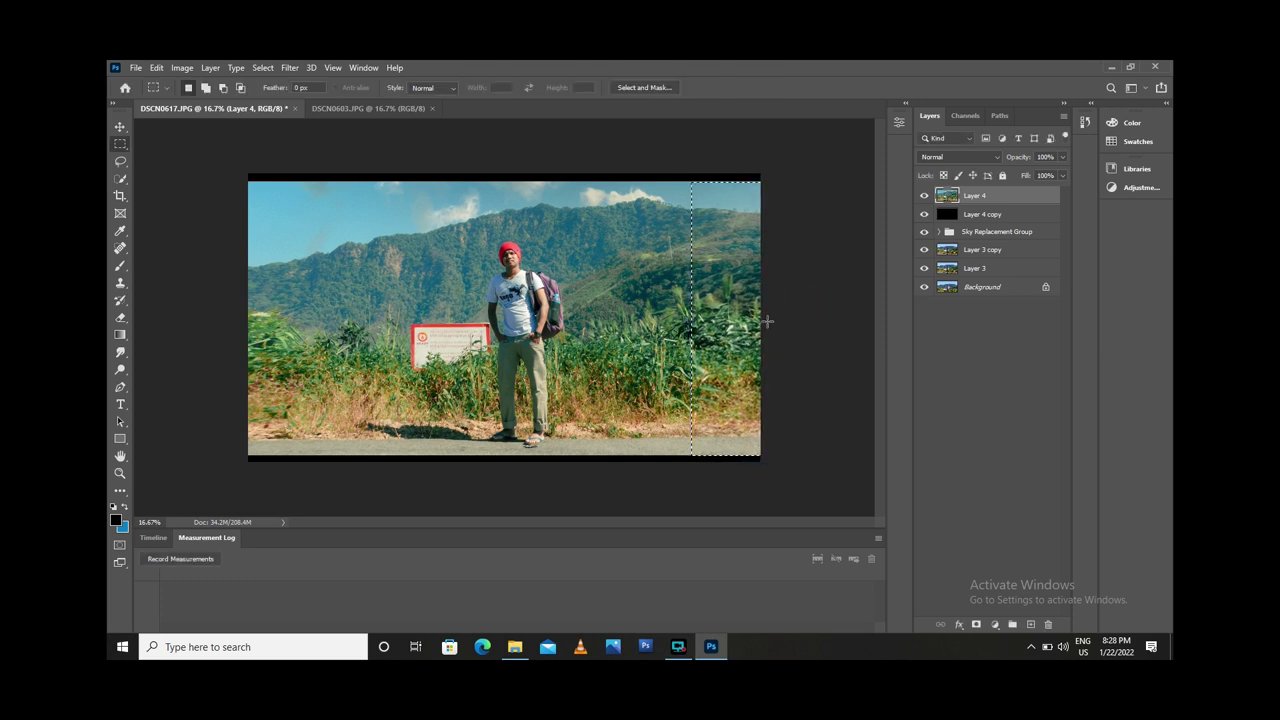
key("ctrl+d")
- Crop the image back to its frame
key("c")
left_click_drag(768, 321, 770, 326)
key("Return")
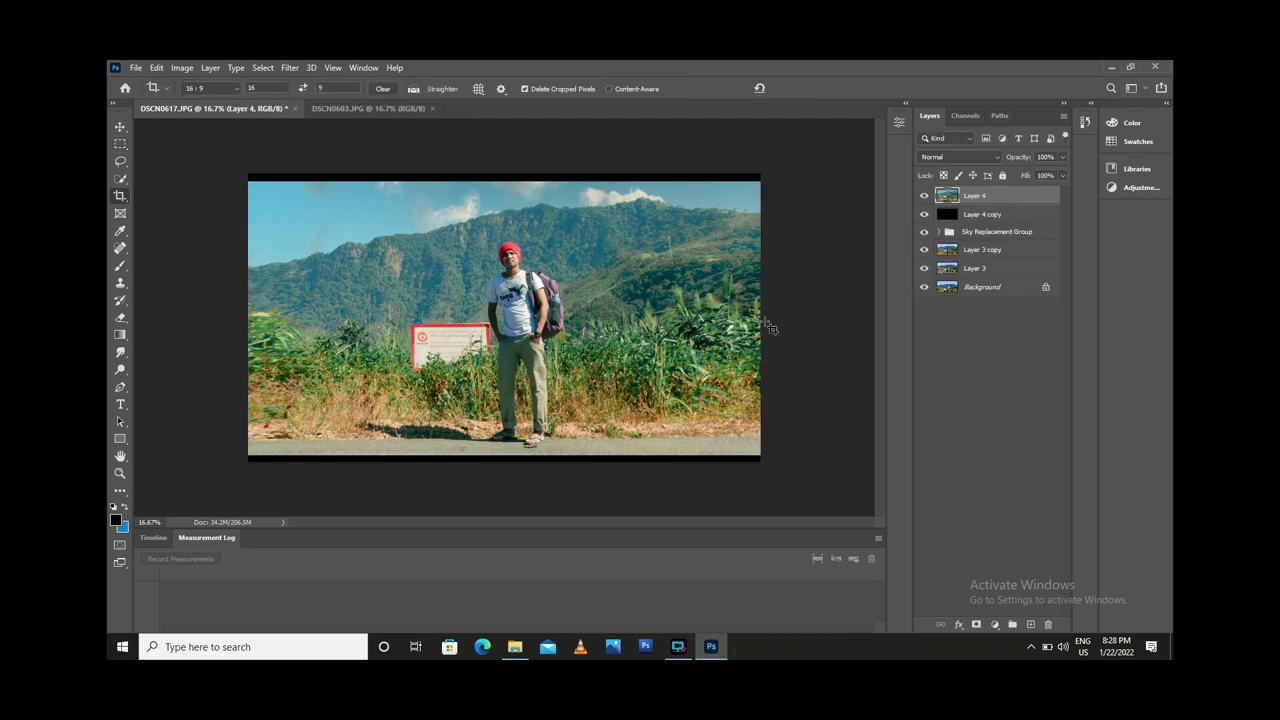
- Delete the black Layer 4 copy, leaving Layer 4 above the Sky Replacement Group
left_click(1020, 214)
key("Delete")
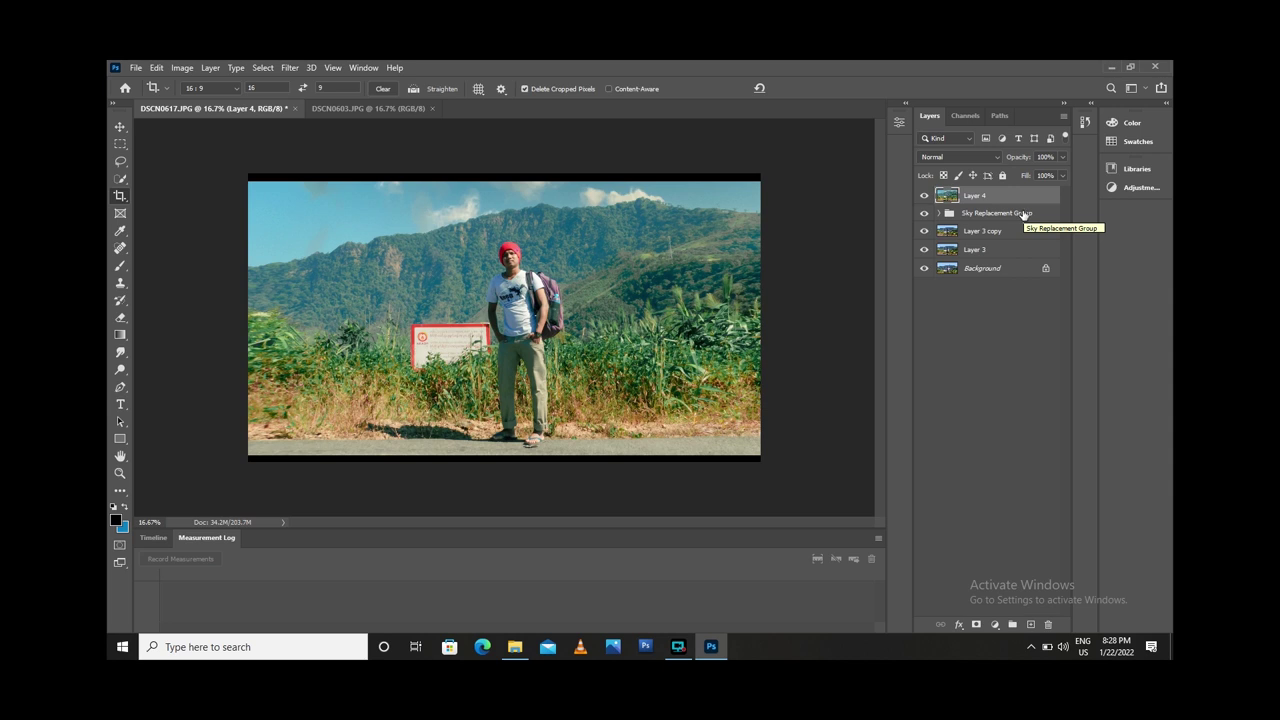
left_click_drag(1021, 204, 1023, 202)
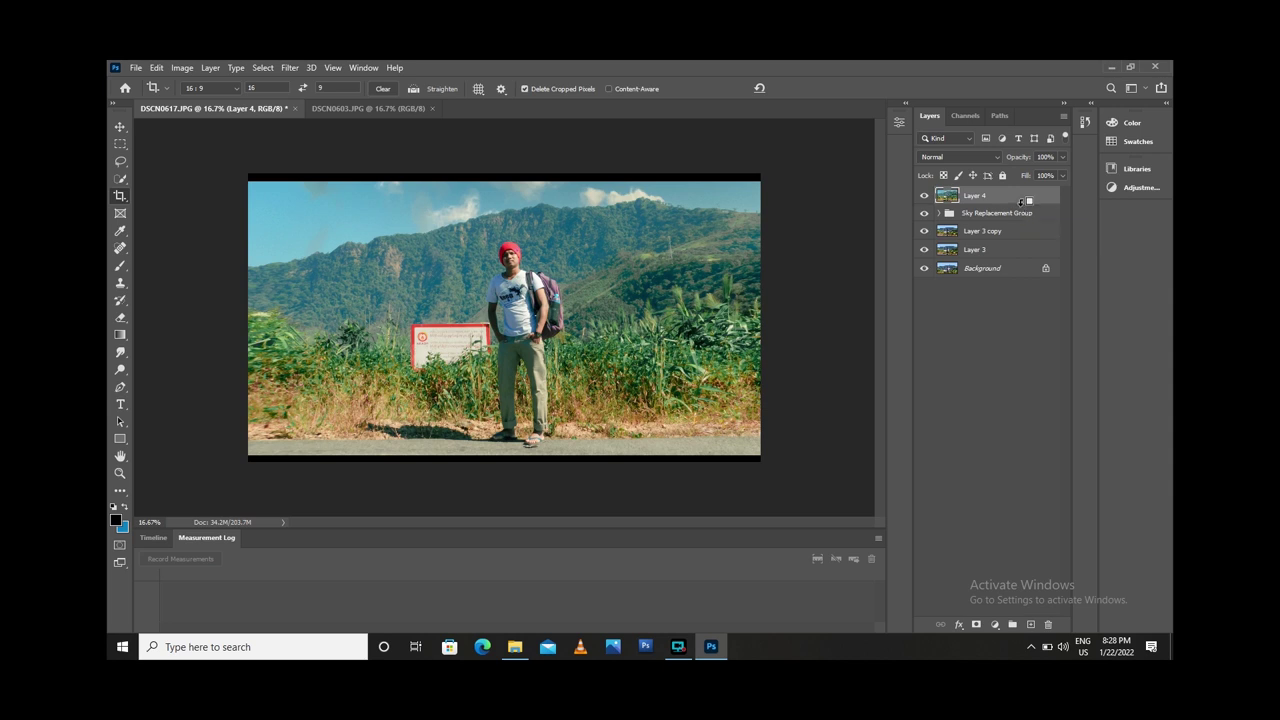